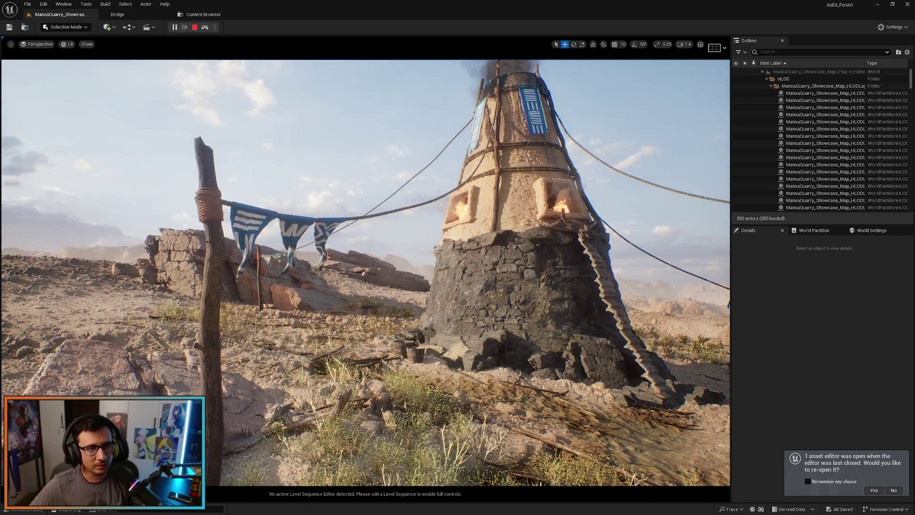
- Stop the play session and create a new level from the Basic template
{"action": "key", "text": "Escape"}
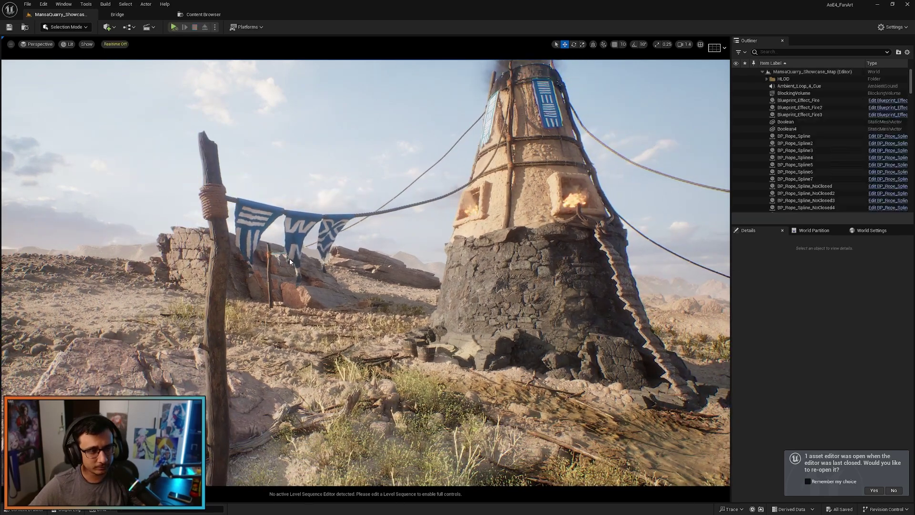
{"action": "left_click", "coordinate": [28, 4]}
{"action": "left_click", "coordinate": [43, 32]}
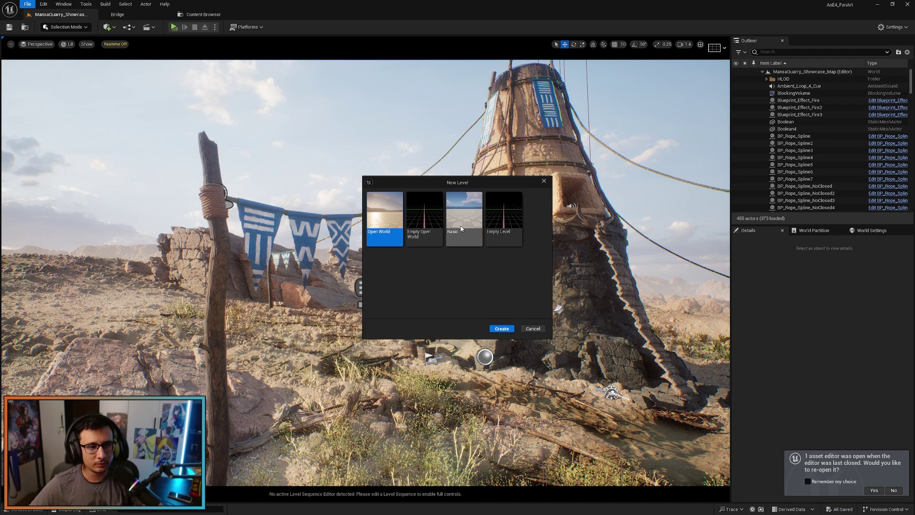
{"action": "double_click", "coordinate": [461, 229]}
{"action": "right_click_drag", "start_coordinate": [378, 257], "coordinate": [340, 320]}
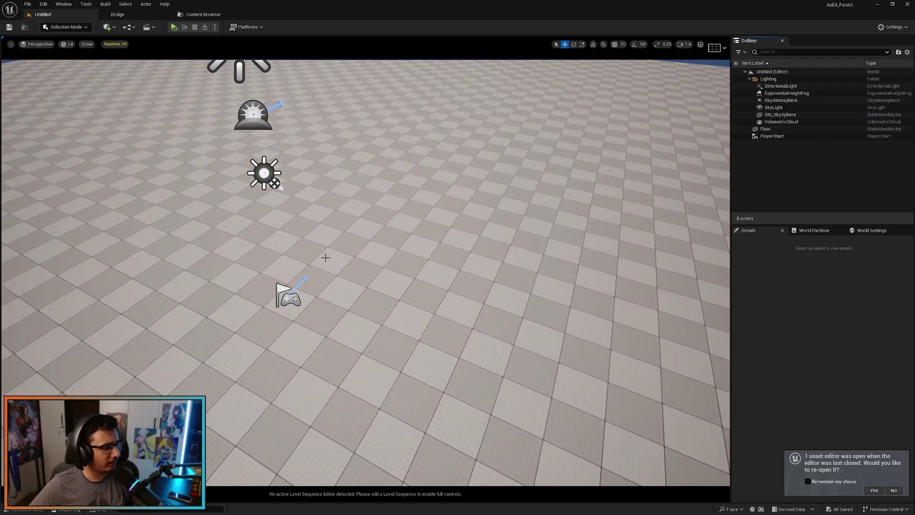
- Switch the editor from Selection to Modeling mode and face the open floor of the level
{"action": "left_click", "coordinate": [57, 27]}
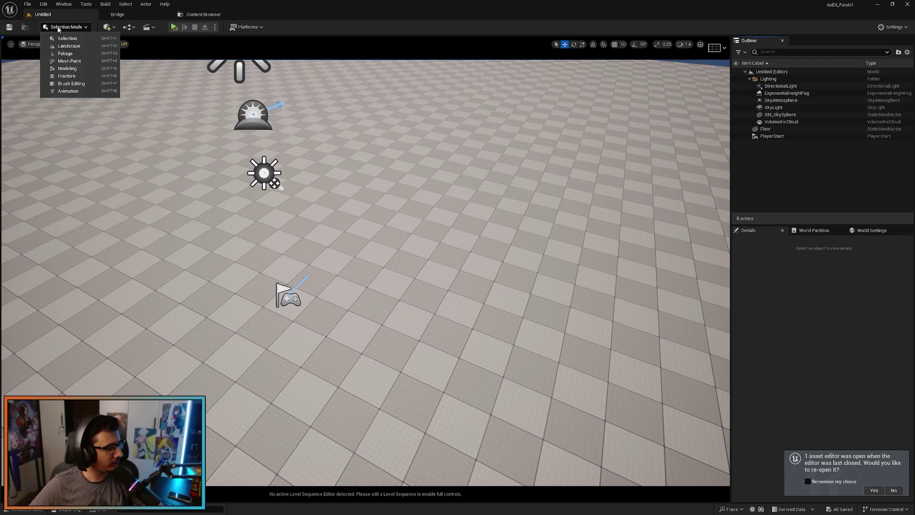
{"action": "left_click", "coordinate": [68, 68]}
{"action": "key", "text": "w"}
{"action": "mouse_move", "coordinate": [477, 250]}
{"action": "right_mouse_down"}
{"action": "mouse_move", "coordinate": [475, 276]}
{"action": "mouse_move", "coordinate": [476, 250]}
{"action": "right_mouse_up"}
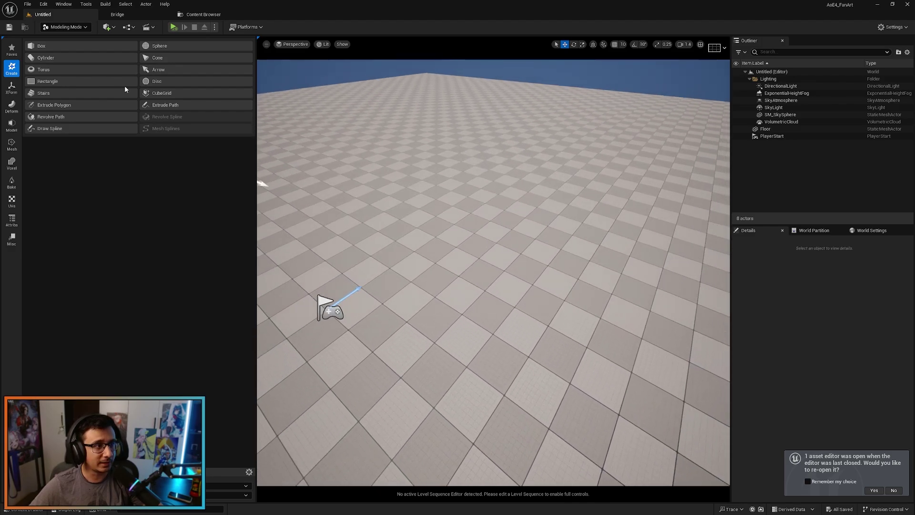
- Draw a three-point triangle on the floor with Polygon Extrude, using Flat extrude mode and snapping off, and complete it
{"action": "left_click", "coordinate": [57, 82]}
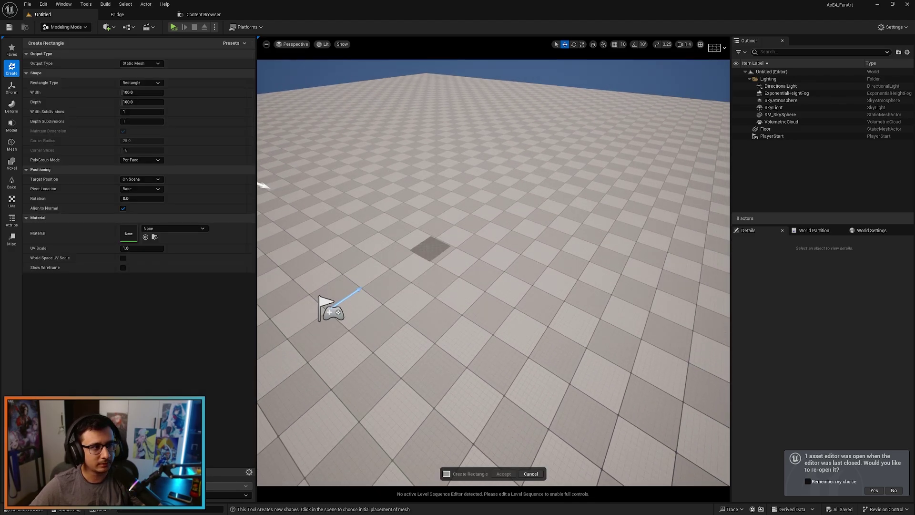
{"action": "key", "text": "Escape"}
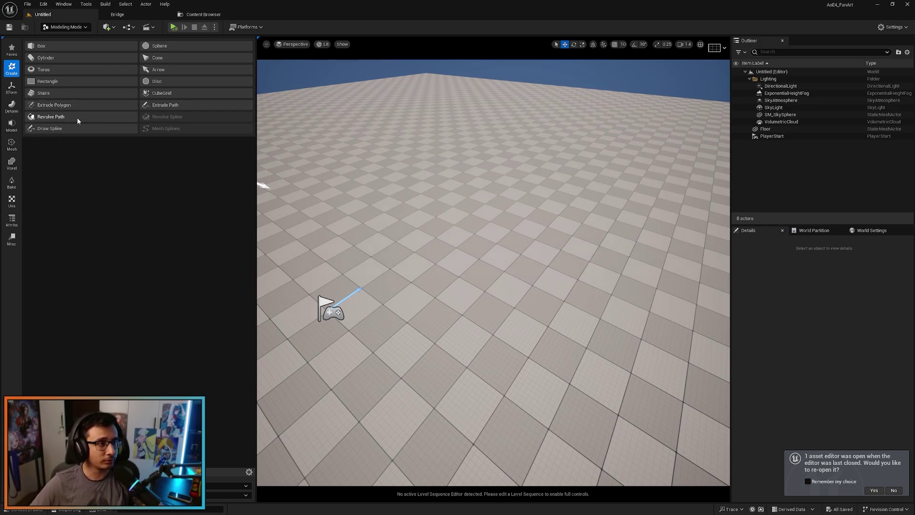
{"action": "left_click", "coordinate": [59, 106]}
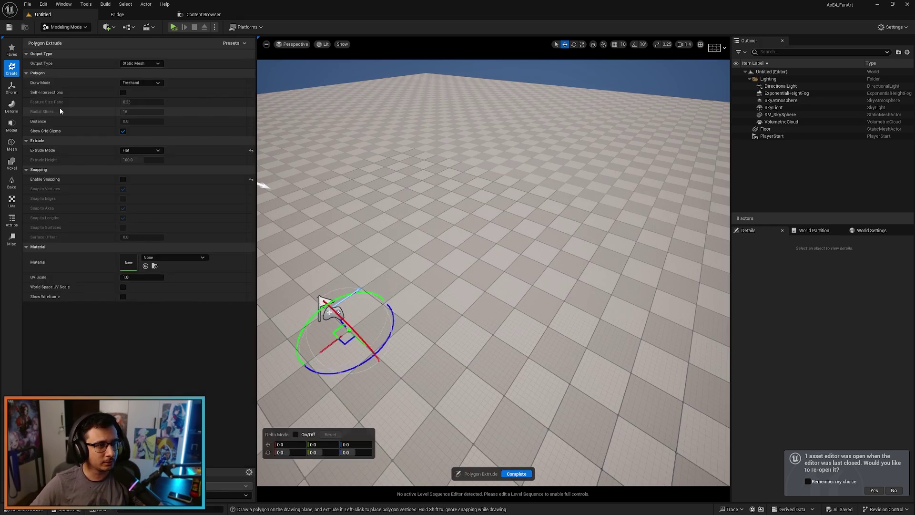
{"action": "left_click", "coordinate": [151, 151]}
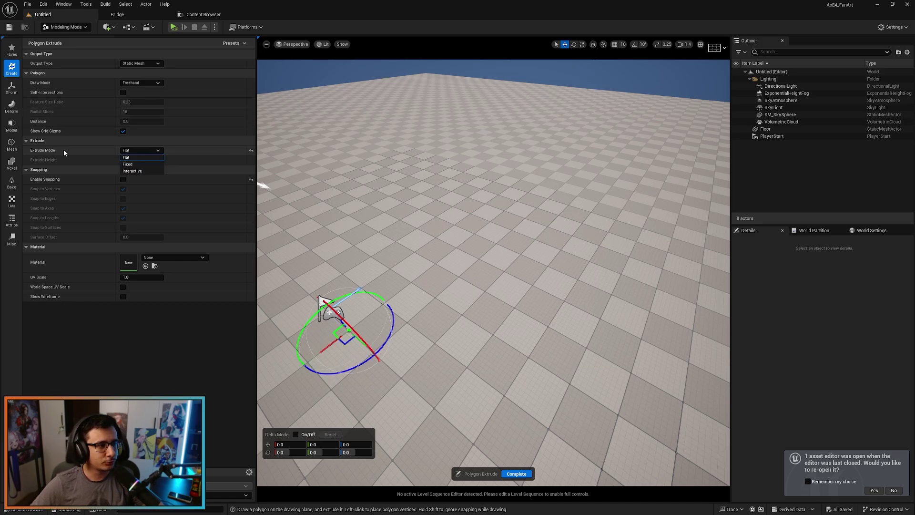
{"action": "left_click", "coordinate": [136, 170]}
{"action": "left_click", "coordinate": [138, 151]}
{"action": "left_click", "coordinate": [139, 157]}
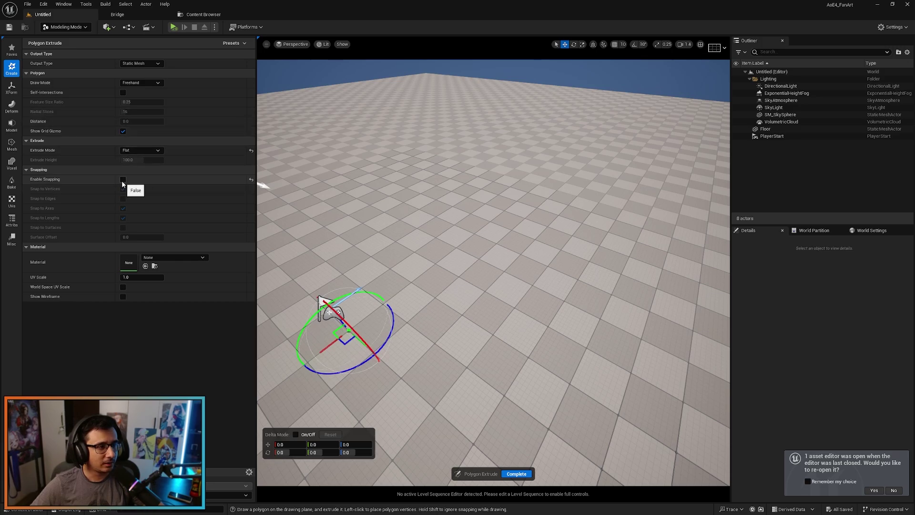
{"action": "right_click_drag", "start_coordinate": [447, 253], "coordinate": [437, 246]}
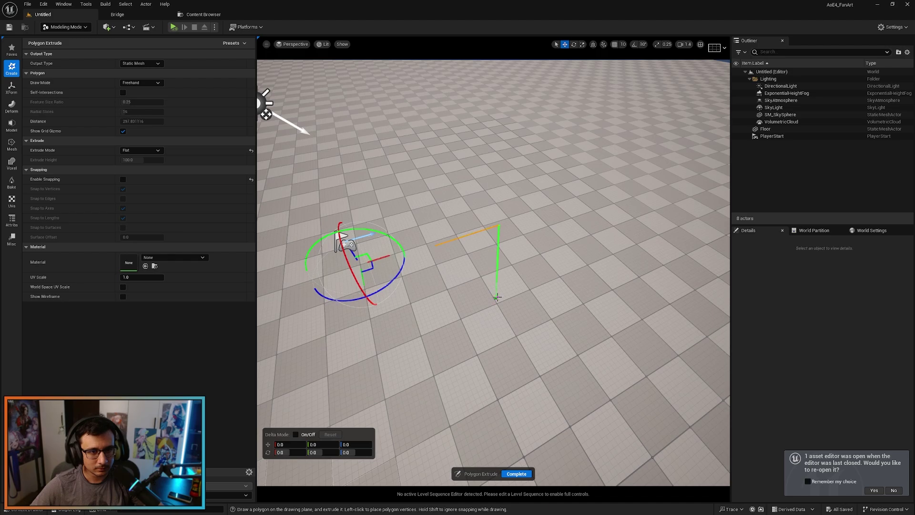
{"action": "left_click", "coordinate": [435, 246]}
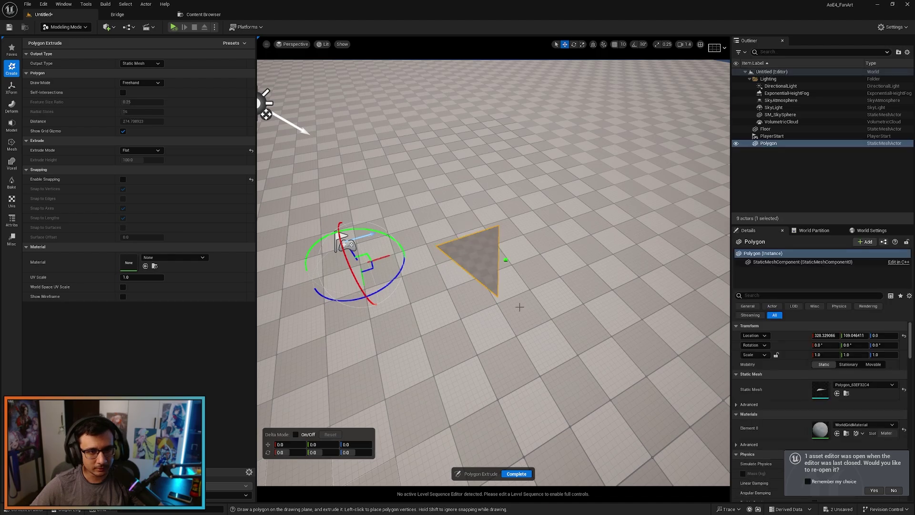
{"action": "left_click", "coordinate": [516, 474]}
- Raise the triangle polygon straight up to a height of about 178 units above the floor
{"action": "mouse_move", "coordinate": [452, 255]}
{"action": "right_mouse_down"}
{"action": "mouse_move", "coordinate": [452, 229]}
{"action": "mouse_move", "coordinate": [452, 255]}
{"action": "right_mouse_up"}
{"action": "left_click_drag", "start_coordinate": [431, 218], "coordinate": [422, 132]}
{"action": "right_click_drag", "start_coordinate": [423, 131], "coordinate": [457, 180]}
{"action": "scroll", "coordinate": [485, 175], "scroll_direction": "down", "scroll_amount": 2}
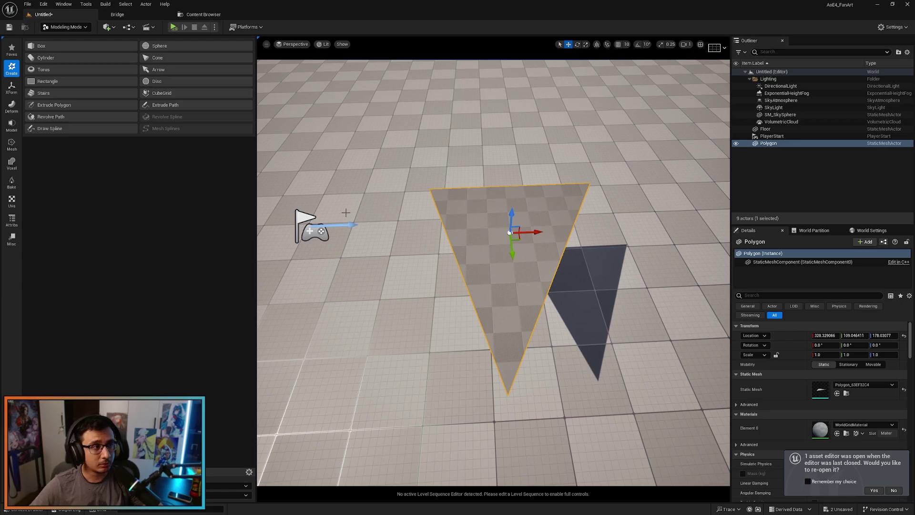
{"action": "key", "text": "alt+3"}
{"action": "key", "text": "alt+2"}
{"action": "key", "text": "alt+3"}
{"action": "key", "text": "alt+4"}
- Sketch ragged lines along the triangle's two long sides on a temporary screen capture
{"action": "key", "text": "Print"}
{"action": "left_click_drag", "start_coordinate": [339, 107], "coordinate": [770, 484]}
{"action": "left_click_drag", "start_coordinate": [505, 397], "coordinate": [504, 398]}
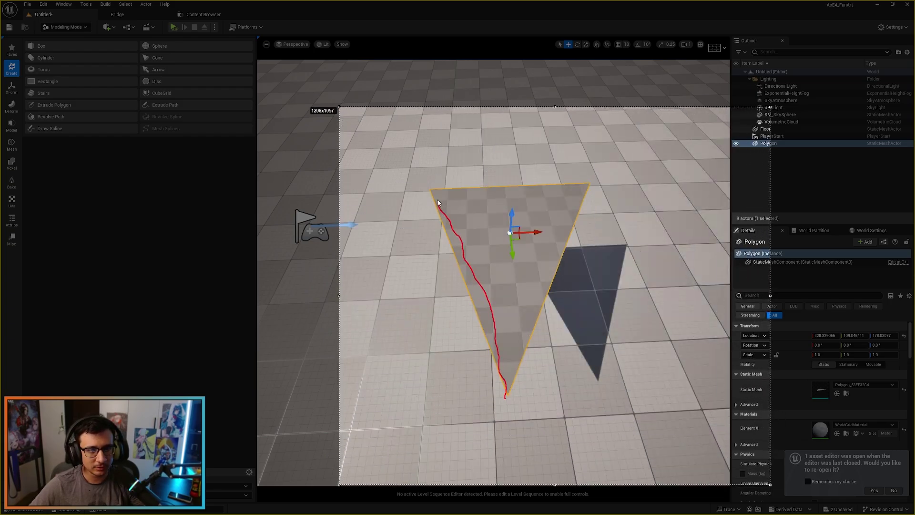
{"action": "left_click_drag", "start_coordinate": [437, 200], "coordinate": [426, 182]}
{"action": "left_click_drag", "start_coordinate": [512, 301], "coordinate": [552, 260]}
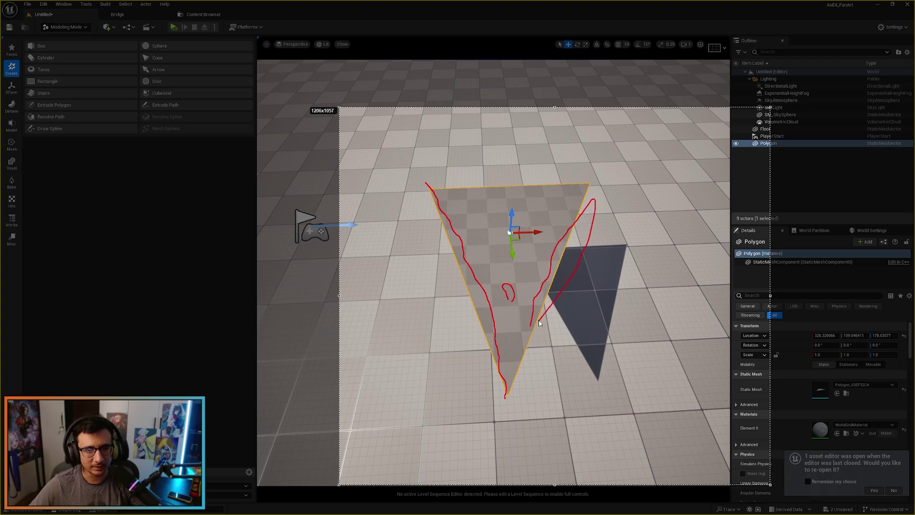
{"action": "left_click_drag", "start_coordinate": [539, 321], "coordinate": [538, 322]}
{"action": "left_click", "coordinate": [765, 492]}
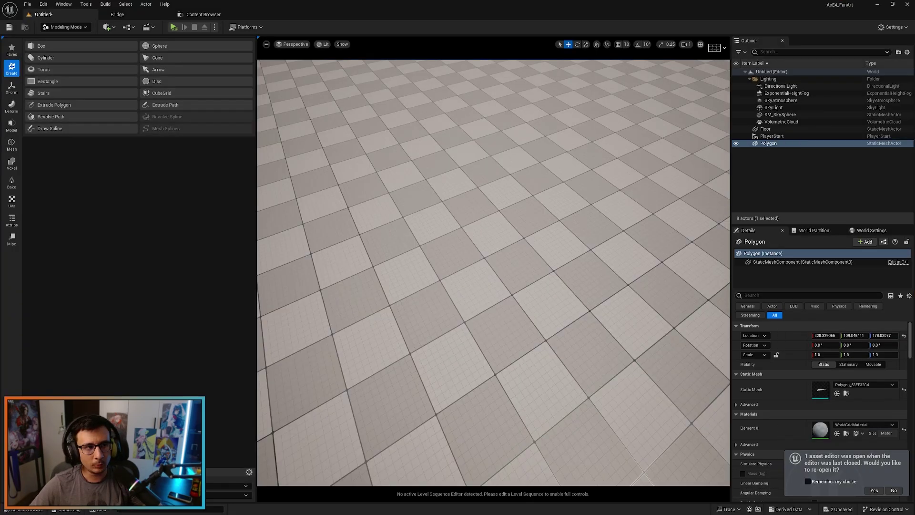
- Create a 100 × 100 × 100 box beside the triangle and raise it to about 134 units
{"action": "right_click_drag", "start_coordinate": [493, 271], "coordinate": [366, 276]}
{"action": "right_click_drag", "start_coordinate": [367, 103], "coordinate": [284, 93]}
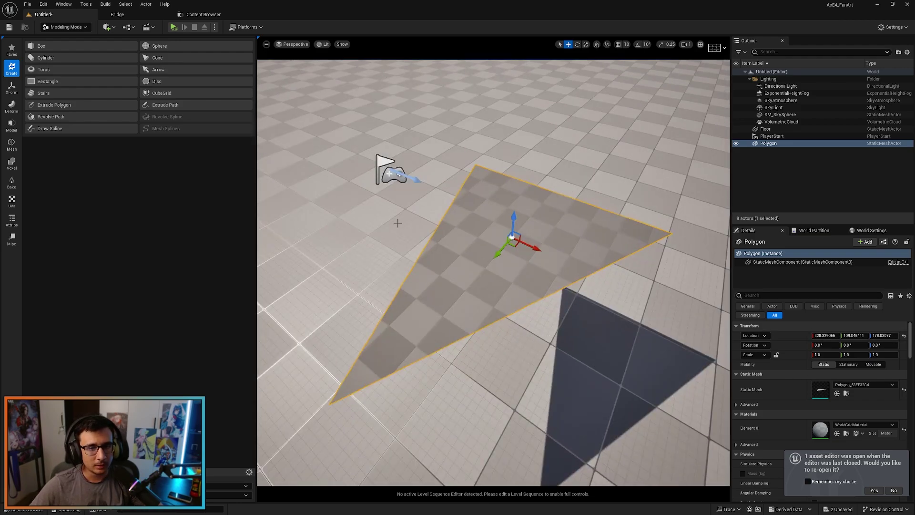
{"action": "scroll", "coordinate": [398, 222], "scroll_direction": "down", "scroll_amount": 3}
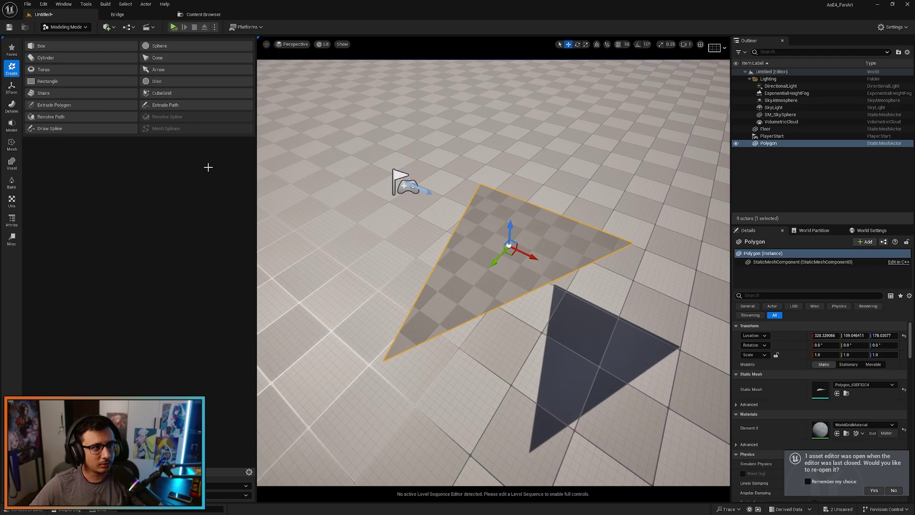
{"action": "left_click", "coordinate": [30, 46]}
{"action": "left_click", "coordinate": [336, 347]}
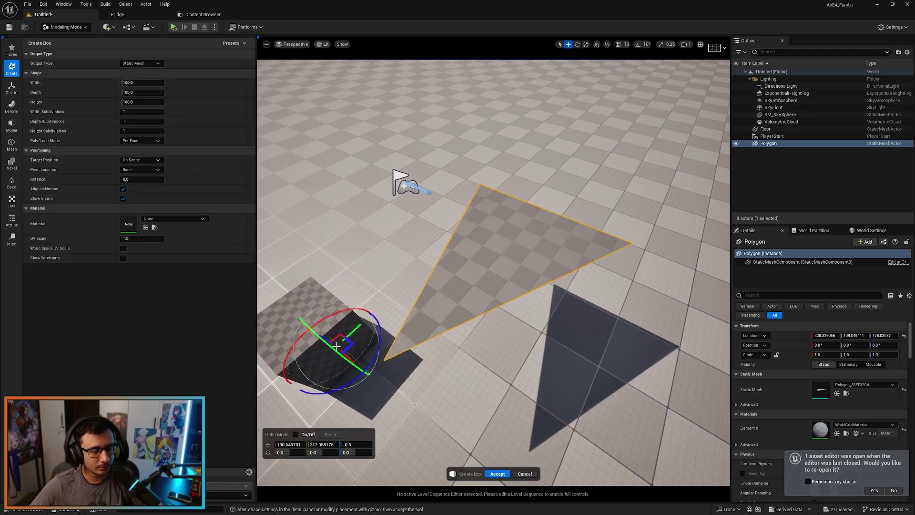
{"action": "left_click", "coordinate": [497, 473]}
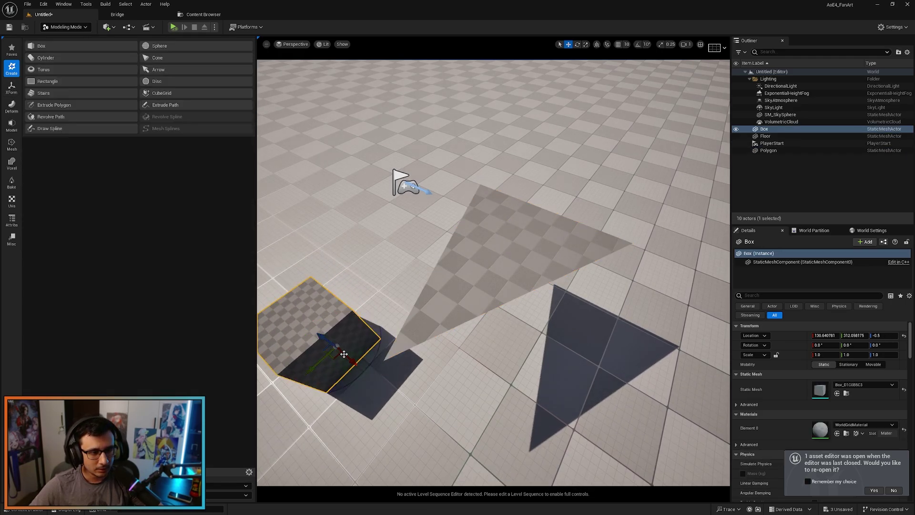
{"action": "left_click_drag", "start_coordinate": [342, 353], "coordinate": [372, 326]}
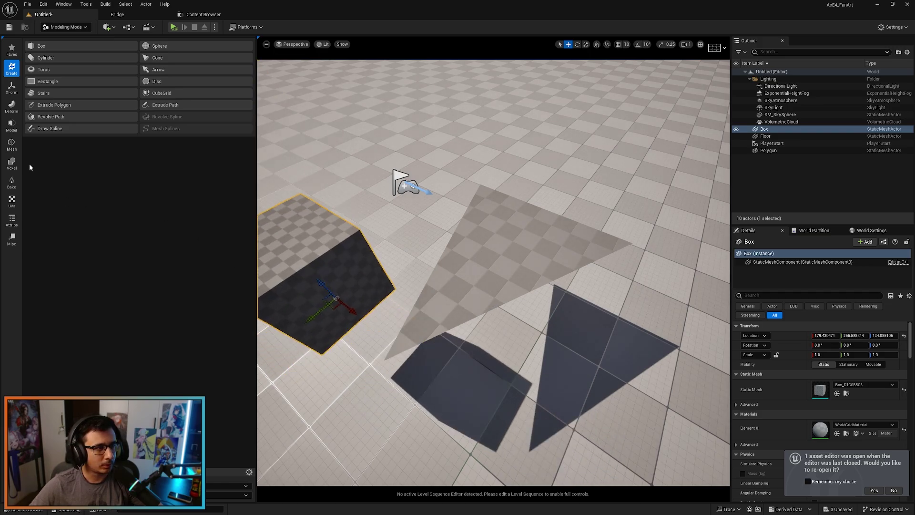
- Remesh the box with a target triangle count of 100
{"action": "left_click", "coordinate": [14, 150]}
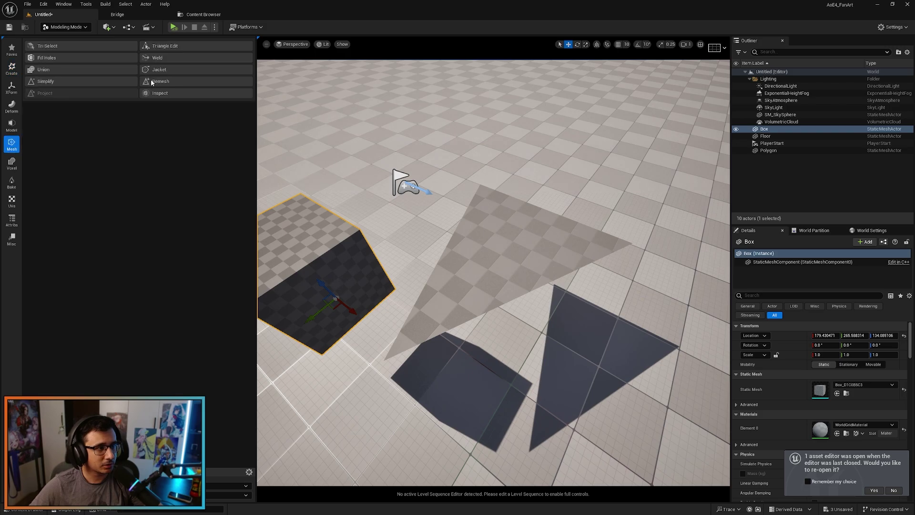
{"action": "left_click", "coordinate": [152, 82]}
{"action": "key", "text": "a"}
{"action": "right_click_drag", "start_coordinate": [381, 214], "coordinate": [381, 215]}
{"action": "key", "text": "w"}
{"action": "type", "text": "100"}
{"action": "key", "text": "Return"}
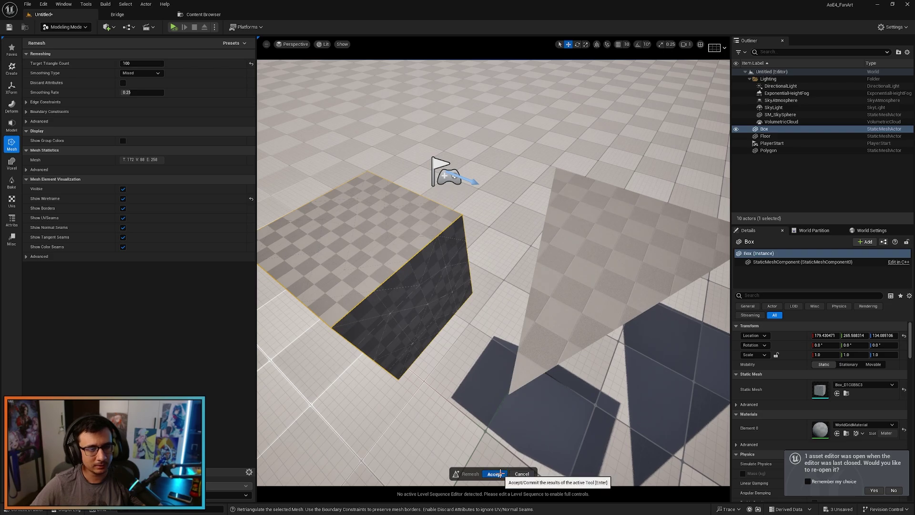
{"action": "left_click", "coordinate": [494, 474]}
- Displace the box with Perlin Noise at intensity 10 and 0 subdivisions
{"action": "left_click", "coordinate": [12, 125]}
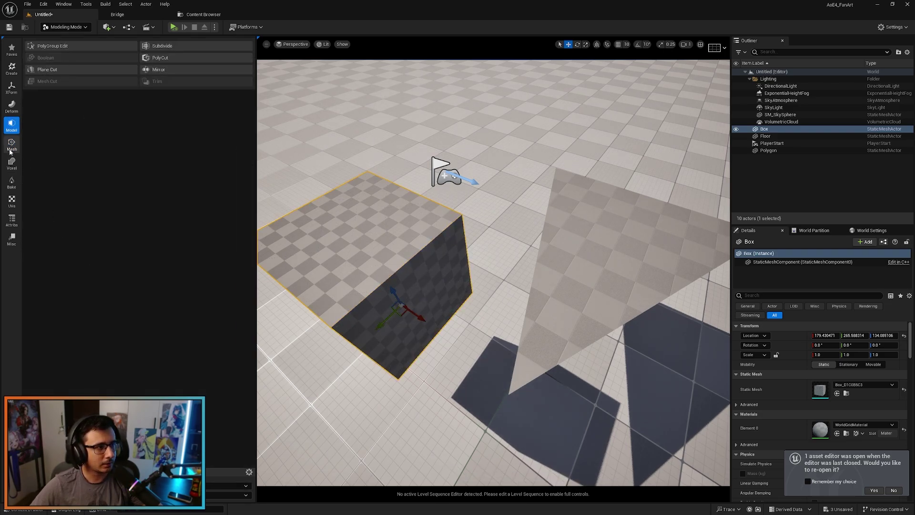
{"action": "left_click", "coordinate": [12, 105]}
{"action": "left_click", "coordinate": [62, 84]}
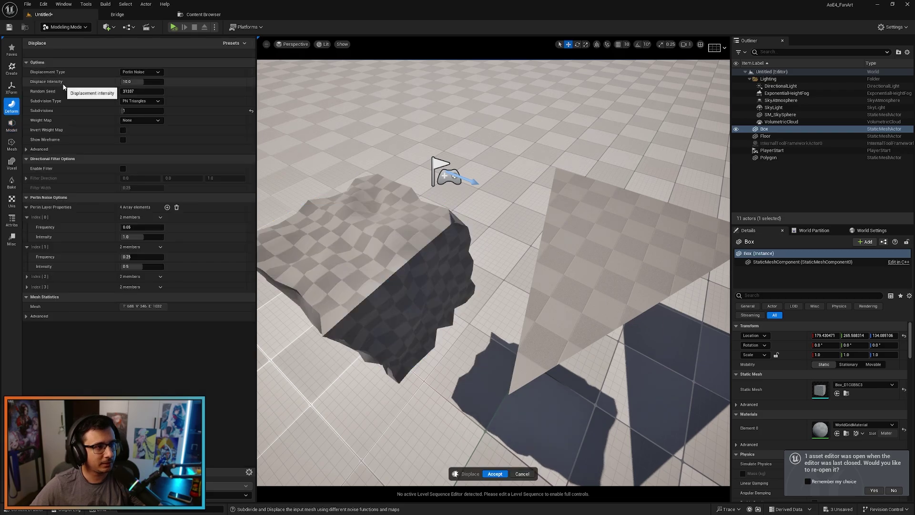
{"action": "right_click_drag", "start_coordinate": [458, 267], "coordinate": [391, 200]}
{"action": "left_click", "coordinate": [252, 111]}
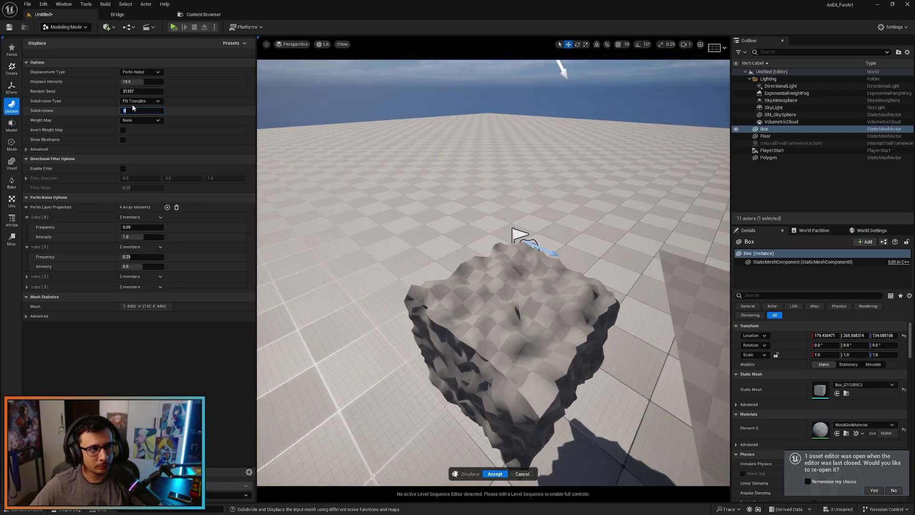
{"action": "type", "text": "0"}
{"action": "key", "text": "Return"}
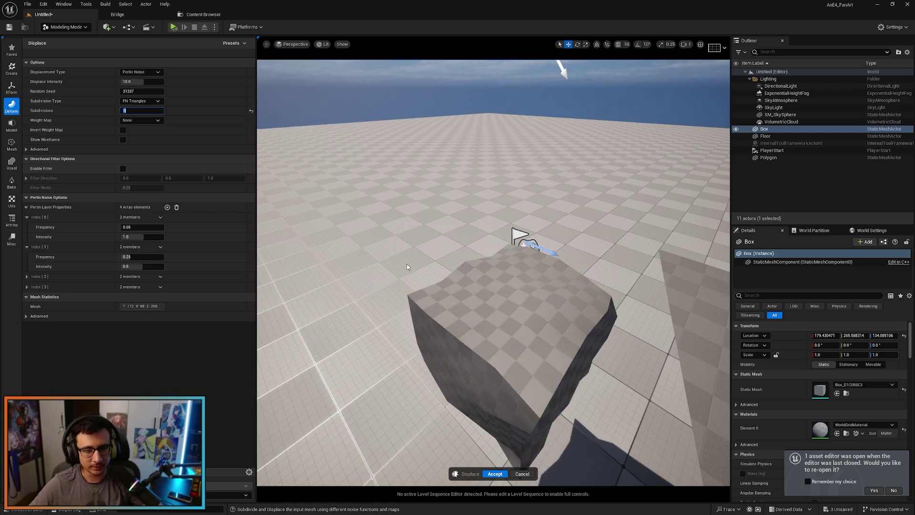
{"action": "right_click_drag", "start_coordinate": [410, 229], "coordinate": [413, 227]}
{"action": "right_click_drag", "start_coordinate": [433, 272], "coordinate": [433, 273]}
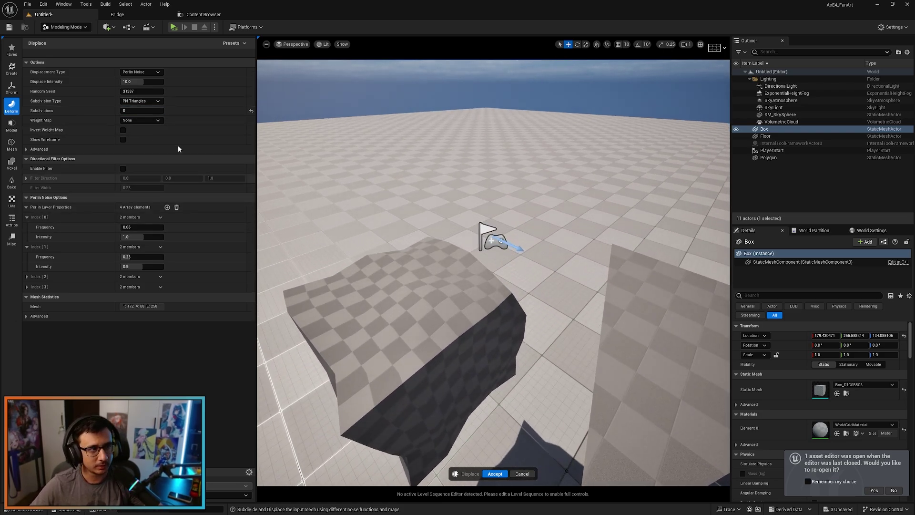
{"action": "left_click", "coordinate": [142, 113]}
{"action": "scroll", "coordinate": [340, 210], "scroll_direction": "down", "scroll_amount": 1}
{"action": "right_click_drag", "start_coordinate": [335, 244], "coordinate": [352, 215]}
{"action": "scroll", "coordinate": [489, 399], "scroll_direction": "down", "scroll_amount": 1}
{"action": "right_click_drag", "start_coordinate": [491, 399], "coordinate": [488, 399]}
{"action": "left_click", "coordinate": [499, 474]}
- Reposition and stretch the displaced box into a long block running along one long edge of the triangle
{"action": "right_click_drag", "start_coordinate": [467, 342], "coordinate": [453, 343]}
{"action": "left_click_drag", "start_coordinate": [451, 331], "coordinate": [537, 328]}
{"action": "right_click_drag", "start_coordinate": [538, 328], "coordinate": [473, 329]}
{"action": "key", "text": "e"}
{"action": "left_click_drag", "start_coordinate": [466, 329], "coordinate": [394, 333]}
{"action": "key", "text": "r"}
{"action": "mouse_move", "coordinate": [459, 311]}
{"action": "left_mouse_down"}
{"action": "mouse_move", "coordinate": [475, 283]}
{"action": "mouse_move", "coordinate": [448, 300]}
{"action": "left_mouse_up"}
- Remesh the triangle polygon with a target triangle count of 500
{"action": "left_click", "coordinate": [503, 281]}
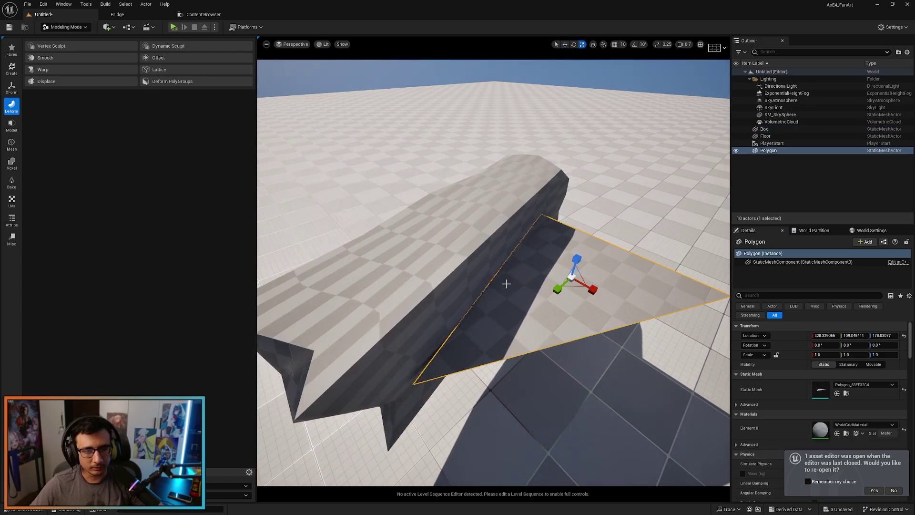
{"action": "key", "text": "w"}
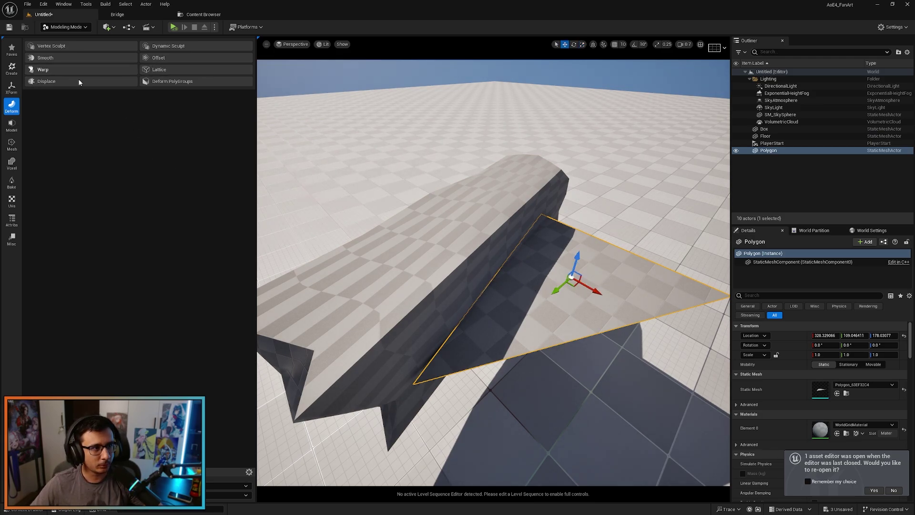
{"action": "left_click", "coordinate": [12, 125]}
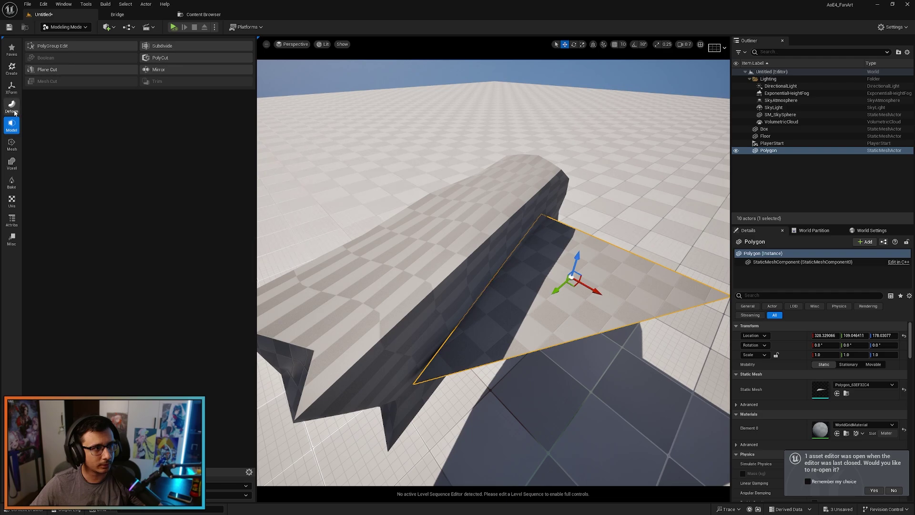
{"action": "left_click", "coordinate": [12, 88]}
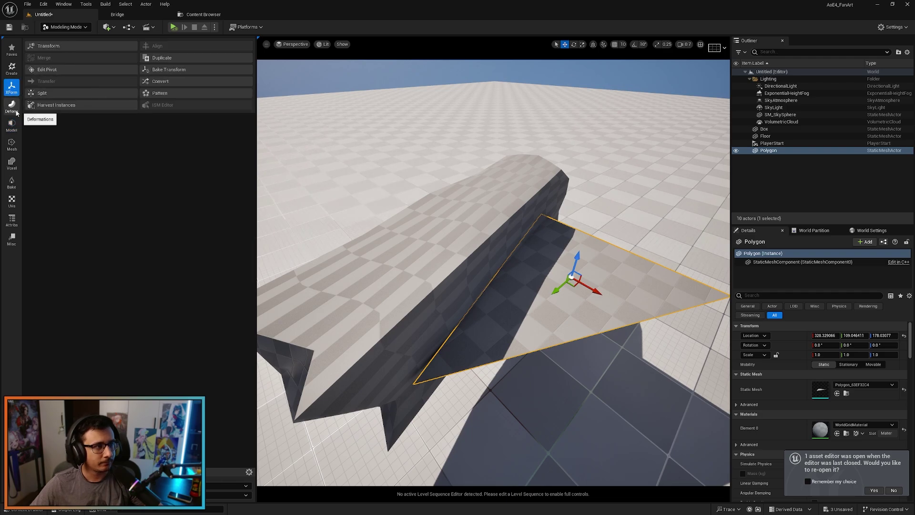
{"action": "left_click", "coordinate": [11, 144]}
{"action": "left_click", "coordinate": [159, 84]}
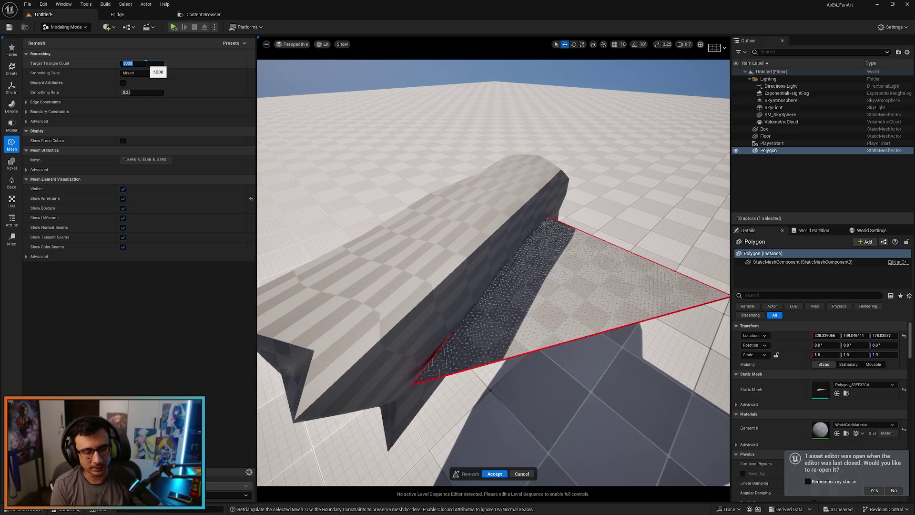
{"action": "left_click", "coordinate": [146, 63]}
{"action": "type", "text": "1000"}
{"action": "key", "text": "Return"}
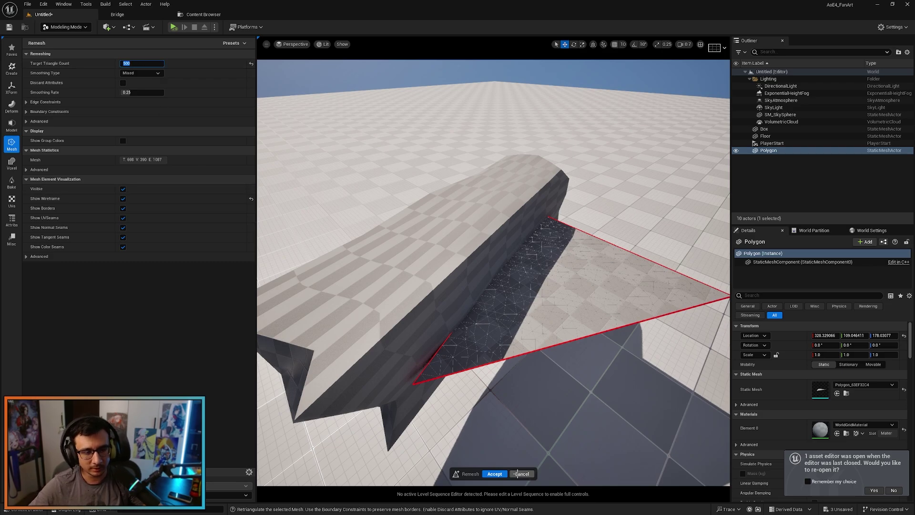
{"action": "left_click", "coordinate": [494, 474]}
- Rotate the displaced block slightly against the triangle's edge and select the triangle
{"action": "left_click", "coordinate": [452, 328]}
{"action": "key", "text": "e"}
{"action": "left_click_drag", "start_coordinate": [476, 303], "coordinate": [489, 301]}
{"action": "key", "text": "w"}
{"action": "left_click", "coordinate": [570, 297]}
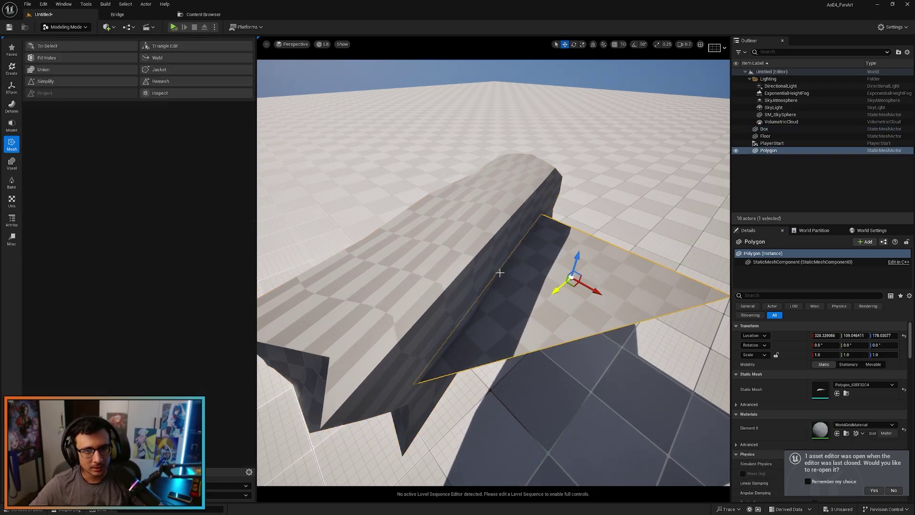
- Start a Difference A - B Boolean of the triangle and displaced block, and nudge the block along the triangle's edge
{"action": "left_click", "coordinate": [453, 259], "text": "ctrl"}
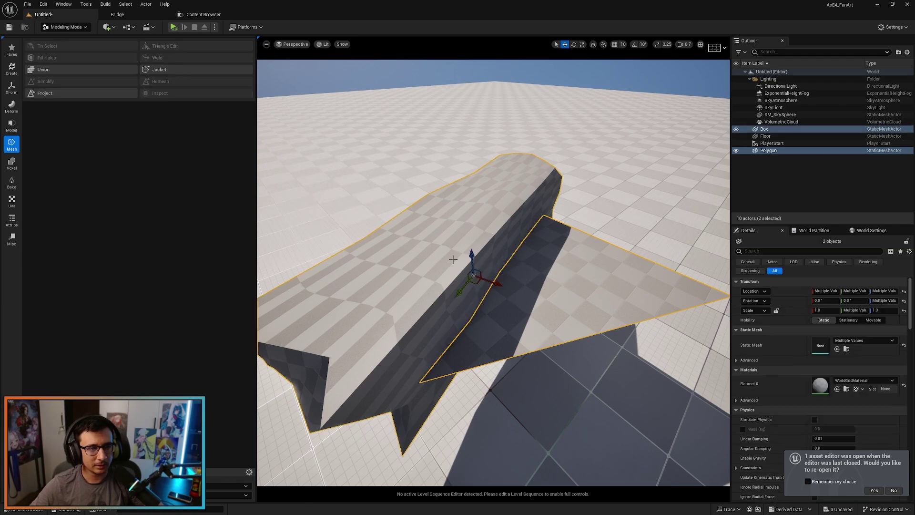
{"action": "left_click", "coordinate": [11, 125]}
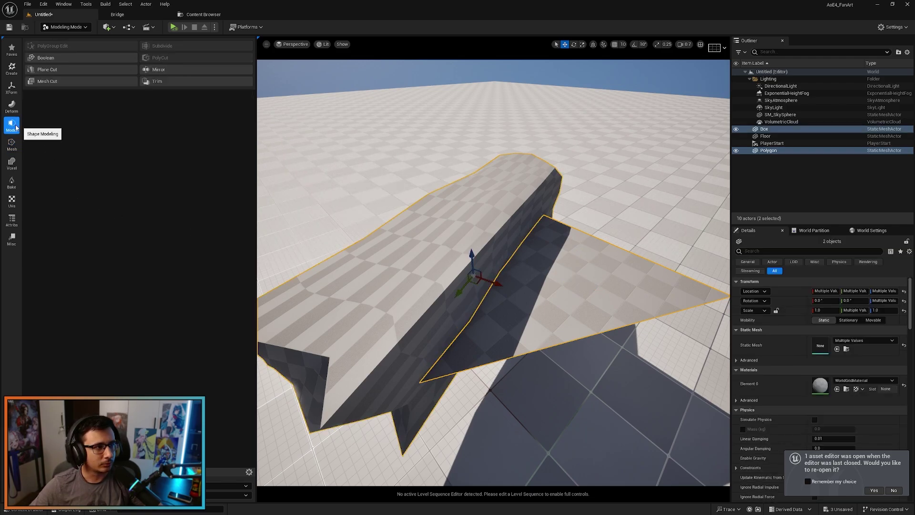
{"action": "left_click", "coordinate": [45, 58]}
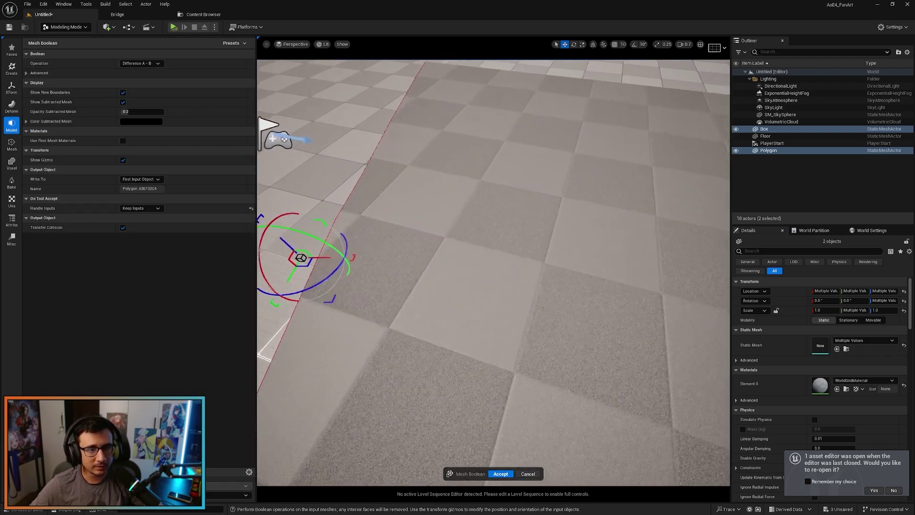
{"action": "right_click_drag", "start_coordinate": [445, 287], "coordinate": [452, 287]}
{"action": "key", "text": "s"}
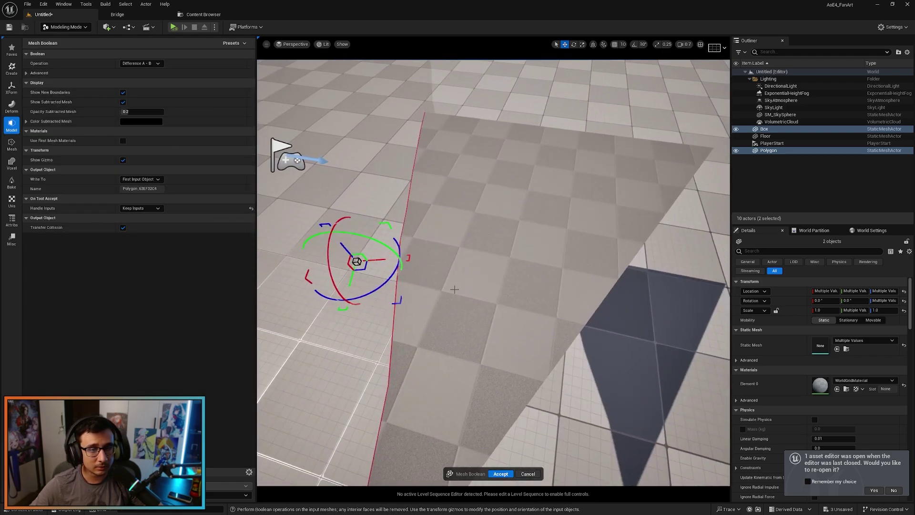
{"action": "left_click_drag", "start_coordinate": [421, 200], "coordinate": [409, 246], "text": "alt"}
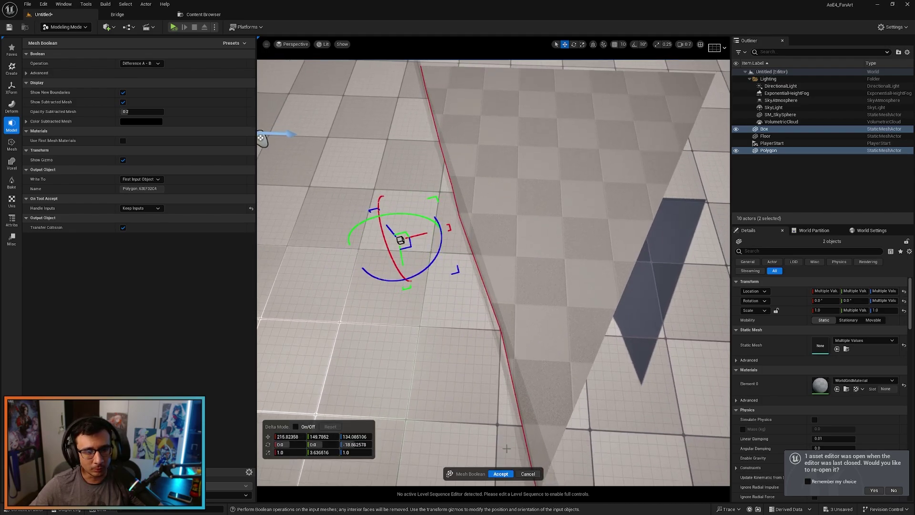
- Write the Boolean result to the first input object, keep the inputs, and accept the cut
{"action": "left_click", "coordinate": [153, 180]}
{"action": "left_click", "coordinate": [136, 189]}
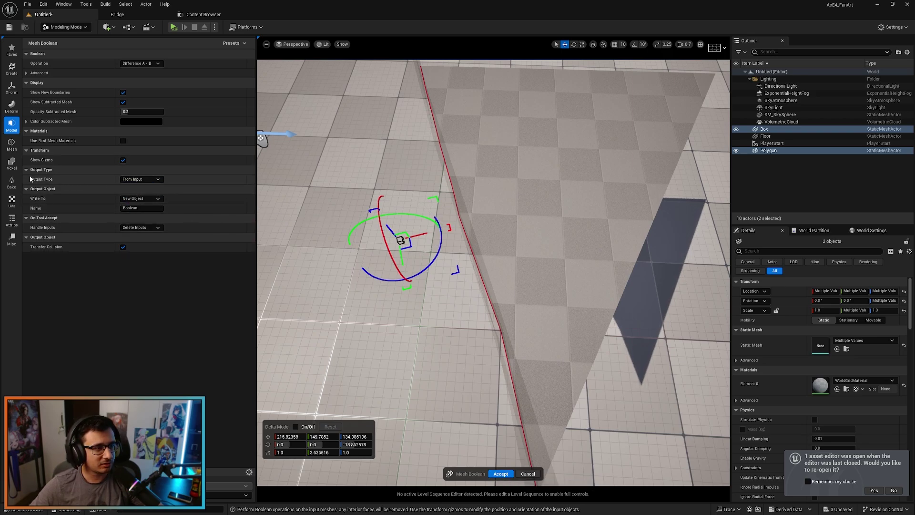
{"action": "left_click", "coordinate": [135, 180]}
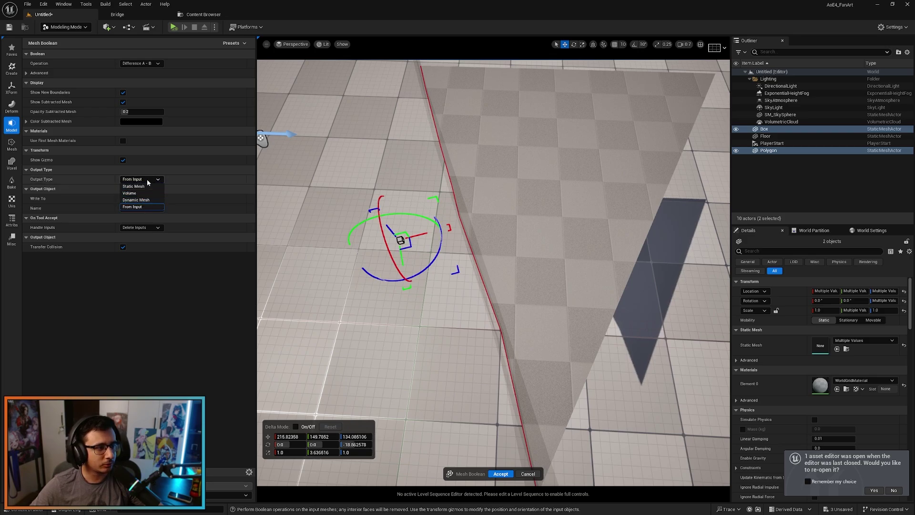
{"action": "left_click", "coordinate": [142, 198]}
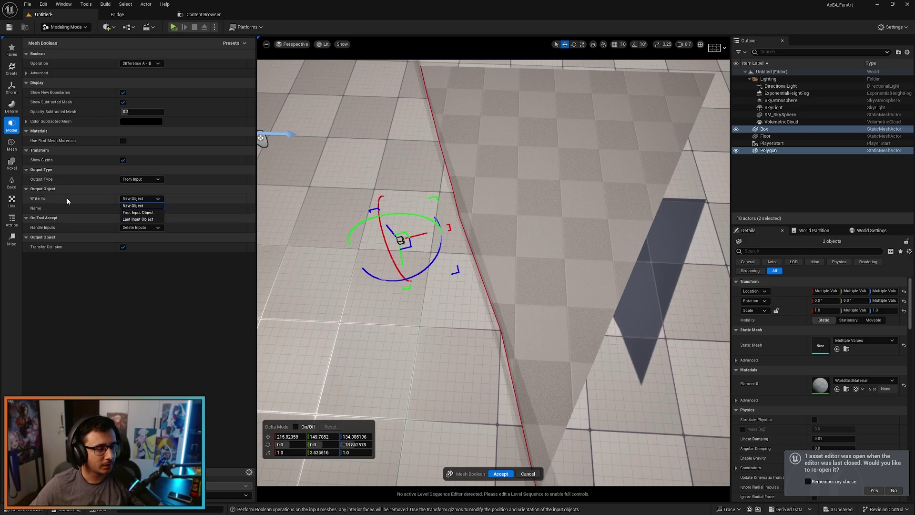
{"action": "left_click", "coordinate": [138, 213]}
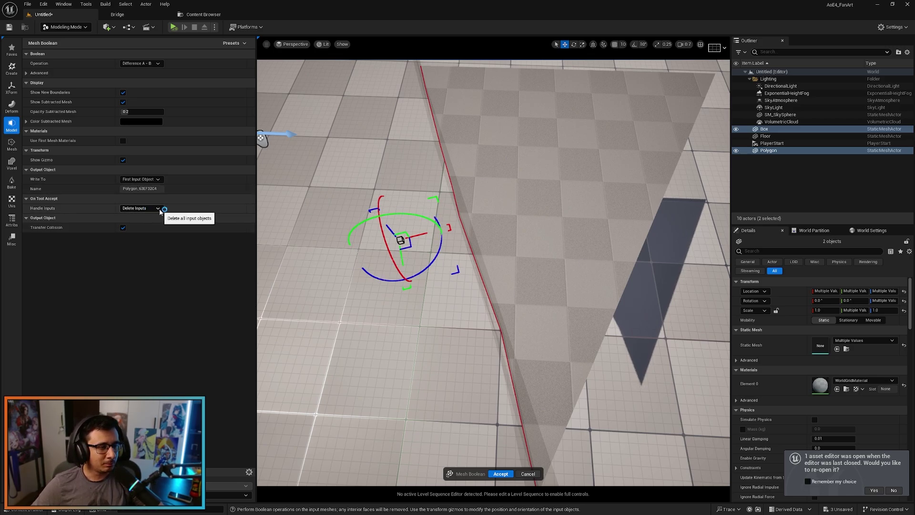
{"action": "left_click", "coordinate": [143, 210]}
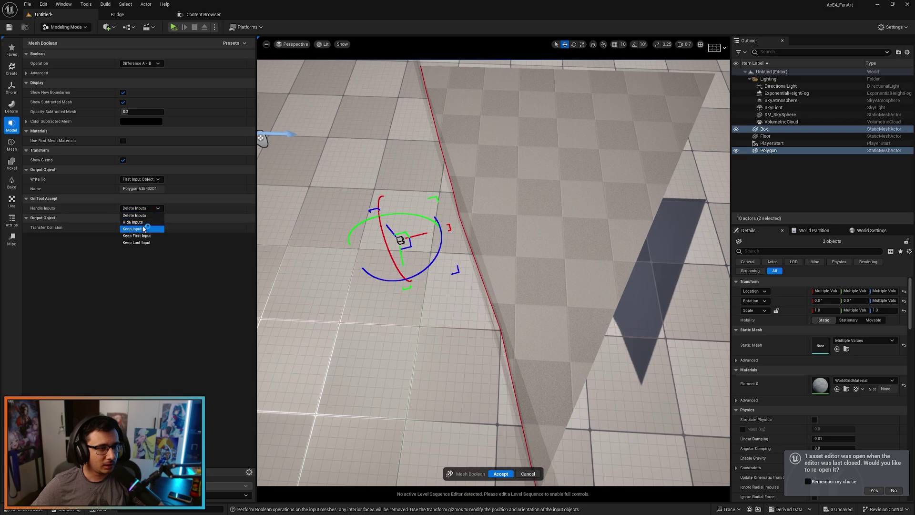
{"action": "left_click", "coordinate": [144, 229]}
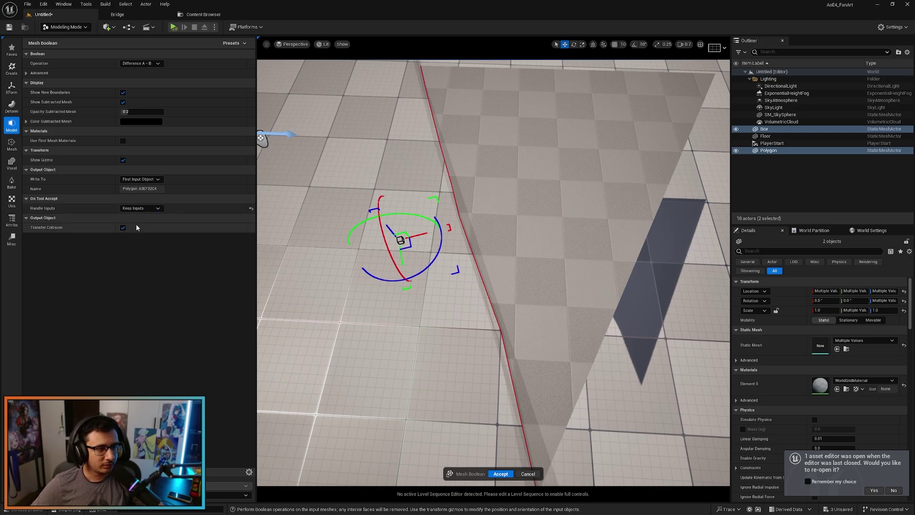
{"action": "left_click", "coordinate": [502, 474]}
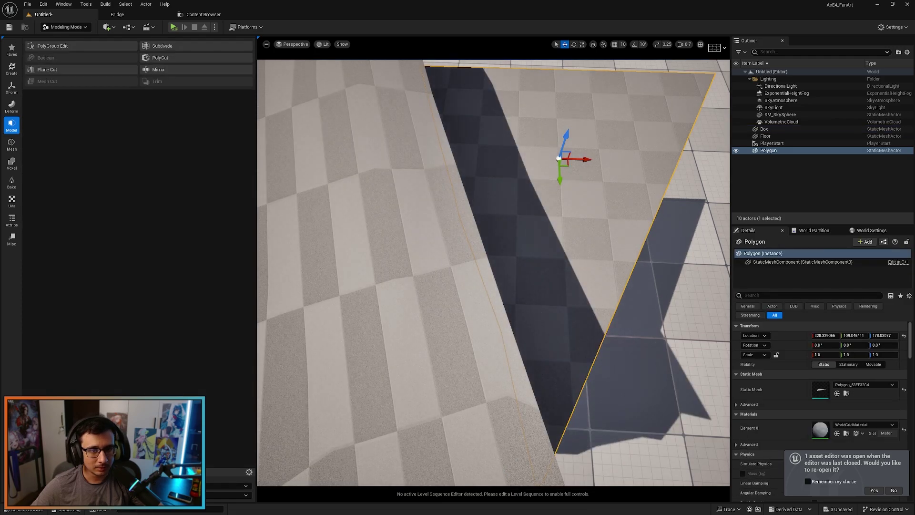
- Move the cut triangle away from the displaced block along X to about 377
{"action": "left_click", "coordinate": [519, 236]}
{"action": "right_click_drag", "start_coordinate": [518, 235], "coordinate": [539, 234]}
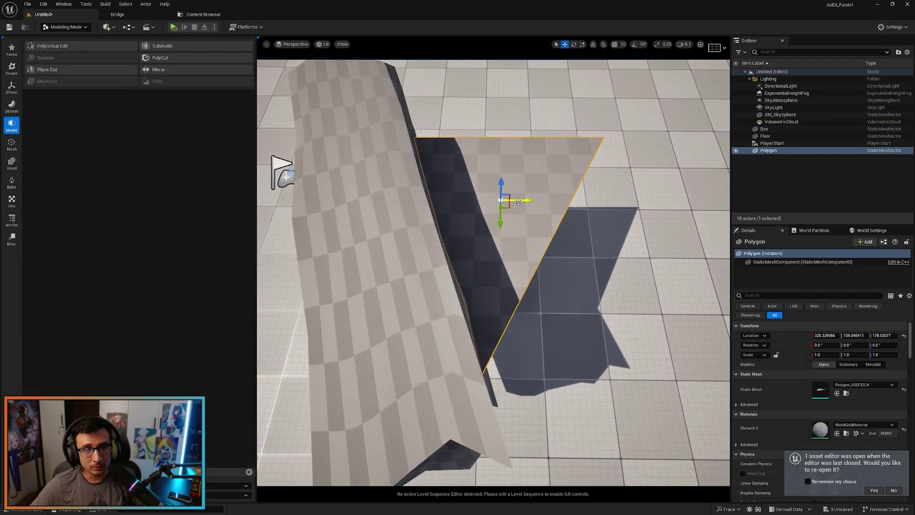
{"action": "left_click_drag", "start_coordinate": [518, 201], "coordinate": [566, 195]}
{"action": "key", "text": "alt+3"}
{"action": "key", "text": "alt+2"}
{"action": "key", "text": "alt+4"}
- Start a Perlin Noise Displace on the block with 1 subdivision
{"action": "left_click", "coordinate": [416, 287]}
{"action": "right_click_drag", "start_coordinate": [416, 287], "coordinate": [358, 257]}
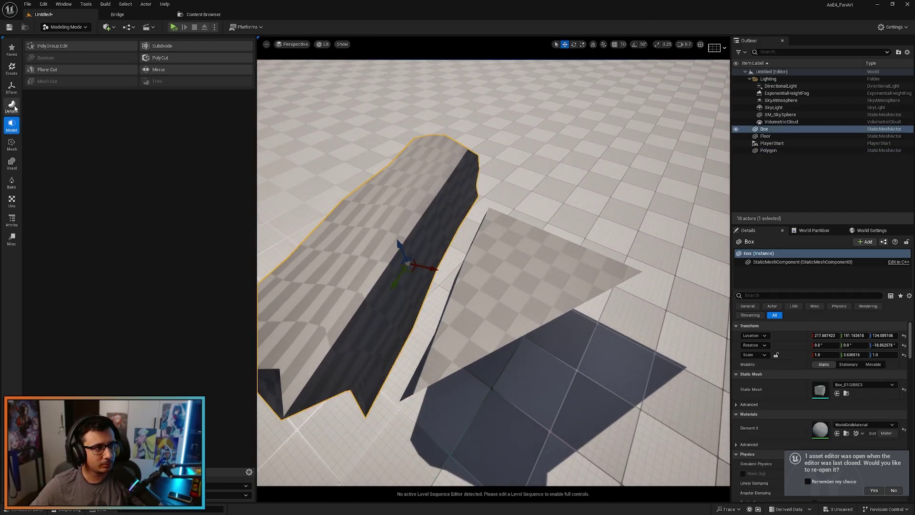
{"action": "left_click", "coordinate": [12, 144]}
{"action": "left_click", "coordinate": [14, 108]}
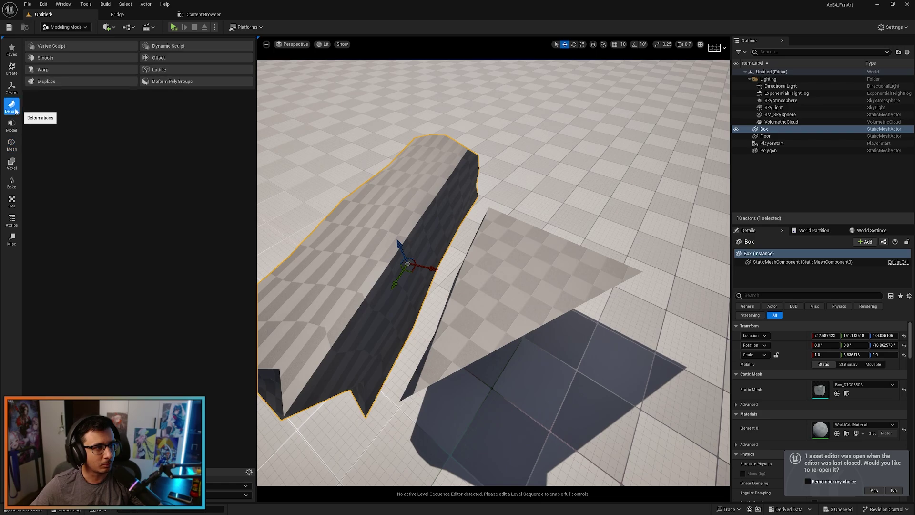
{"action": "left_click", "coordinate": [53, 81]}
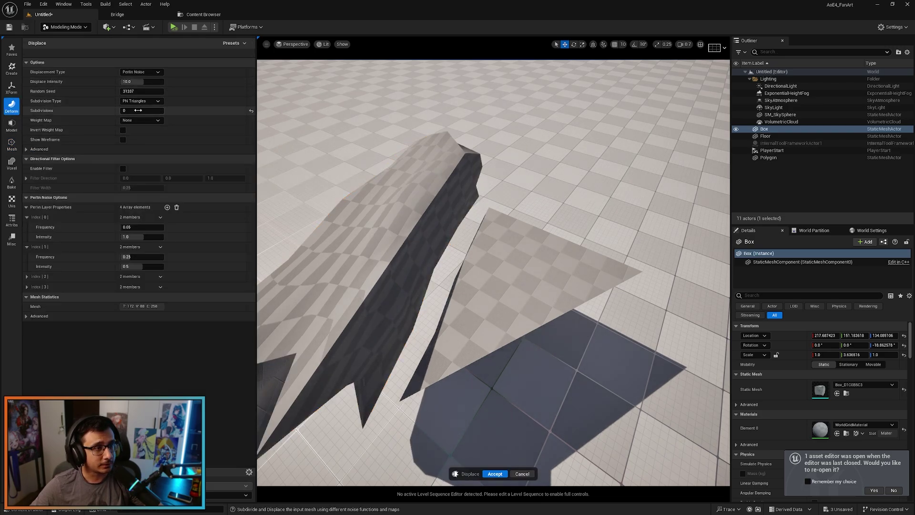
{"action": "left_click", "coordinate": [139, 110]}
{"action": "type", "text": "1"}
{"action": "key", "text": "Return"}
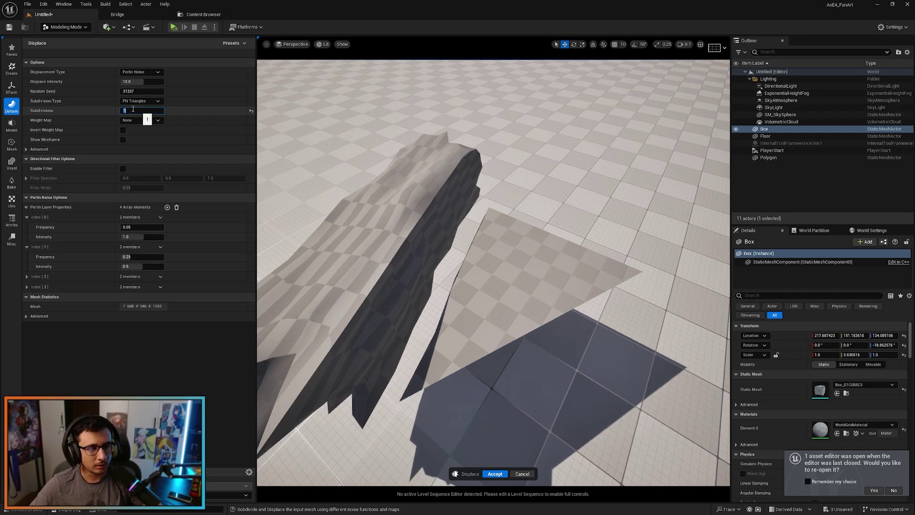
- Check the block's displacement in wireframe, raise its subdivisions to 2, and accept it
{"action": "mouse_move", "coordinate": [443, 290]}
{"action": "right_mouse_down"}
{"action": "mouse_move", "coordinate": [469, 307]}
{"action": "mouse_move", "coordinate": [443, 274]}
{"action": "right_mouse_up"}
{"action": "key", "text": "alt+2"}
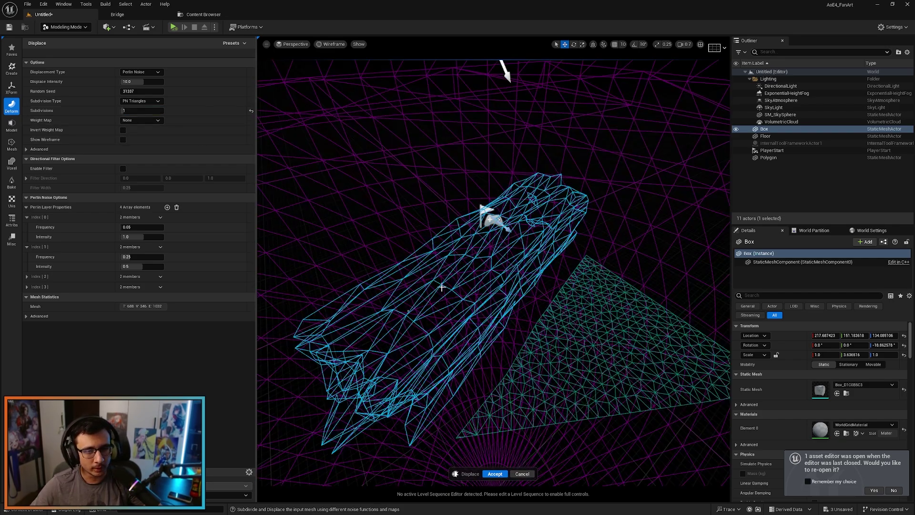
{"action": "right_click_drag", "start_coordinate": [468, 332], "coordinate": [470, 331]}
{"action": "left_click", "coordinate": [149, 109]}
{"action": "type", "text": "2"}
{"action": "key", "text": "Return"}
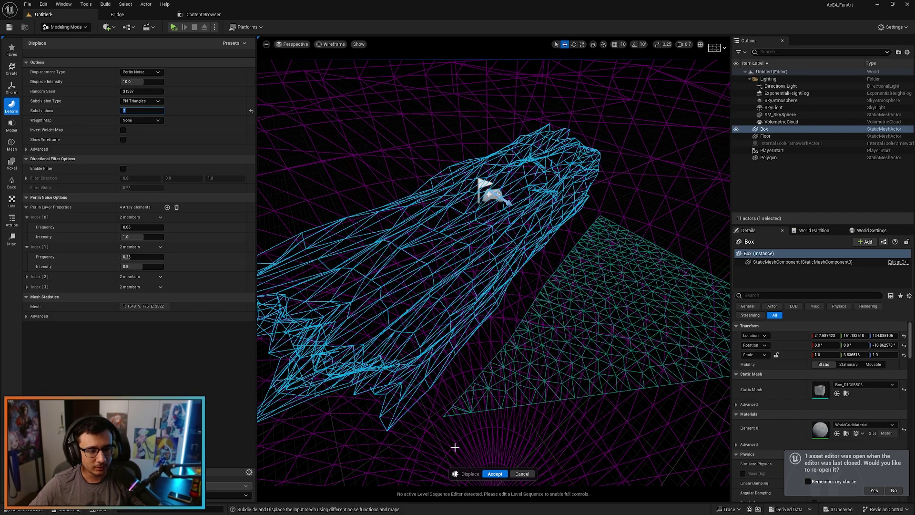
{"action": "left_click", "coordinate": [494, 473]}
- Move the roughened block over the triangle's opposite long edge and rotate it to about 21.7° around Z
{"action": "mouse_move", "coordinate": [409, 270]}
{"action": "right_mouse_down"}
{"action": "mouse_move", "coordinate": [448, 281]}
{"action": "mouse_move", "coordinate": [409, 271]}
{"action": "right_mouse_up"}
{"action": "left_click_drag", "start_coordinate": [406, 266], "coordinate": [489, 268]}
{"action": "key", "text": "e"}
{"action": "key", "text": "alt+4"}
- Subtract the roughened block from the triangle with a Difference A - B Boolean, sliding the block along the edge before accepting
{"action": "left_click", "coordinate": [487, 246]}
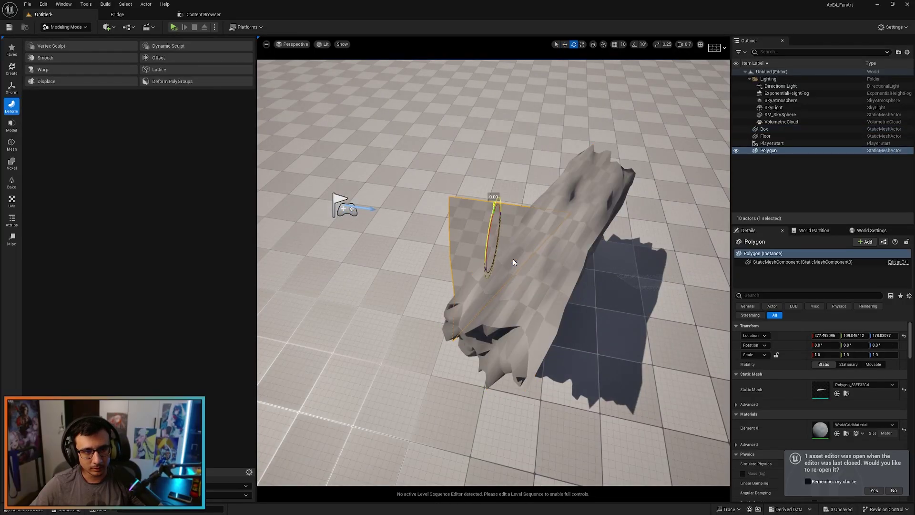
{"action": "left_click", "coordinate": [544, 282], "text": "shift"}
{"action": "right_click_drag", "start_coordinate": [551, 286], "coordinate": [620, 301]}
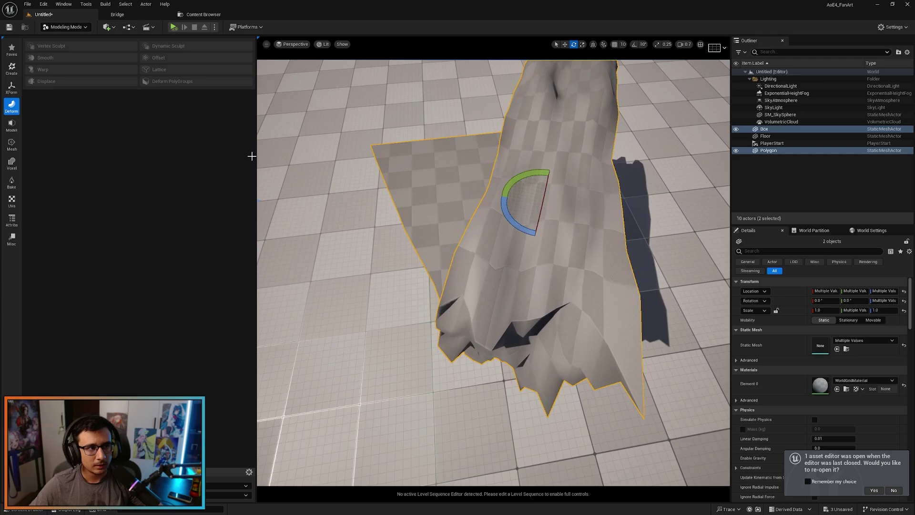
{"action": "left_click", "coordinate": [13, 128]}
{"action": "left_click", "coordinate": [46, 59]}
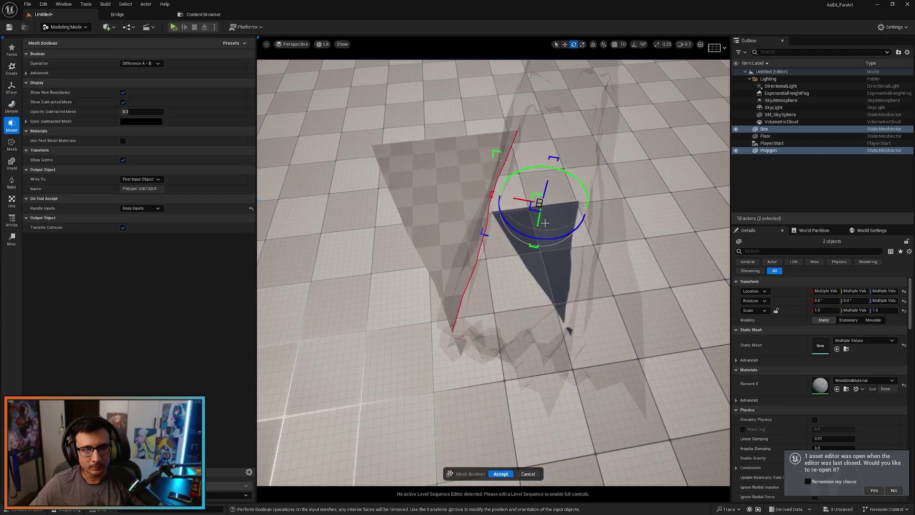
{"action": "left_click_drag", "start_coordinate": [532, 210], "coordinate": [537, 239]}
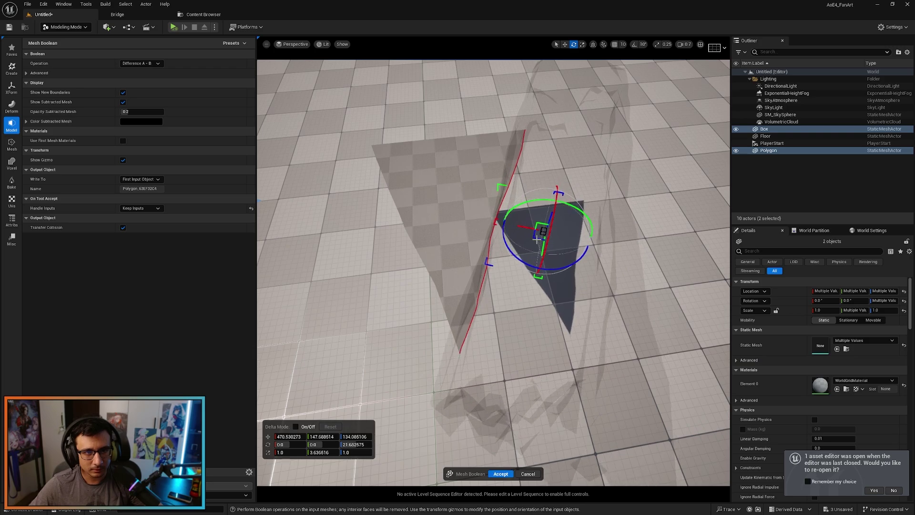
{"action": "left_click", "coordinate": [501, 474]}
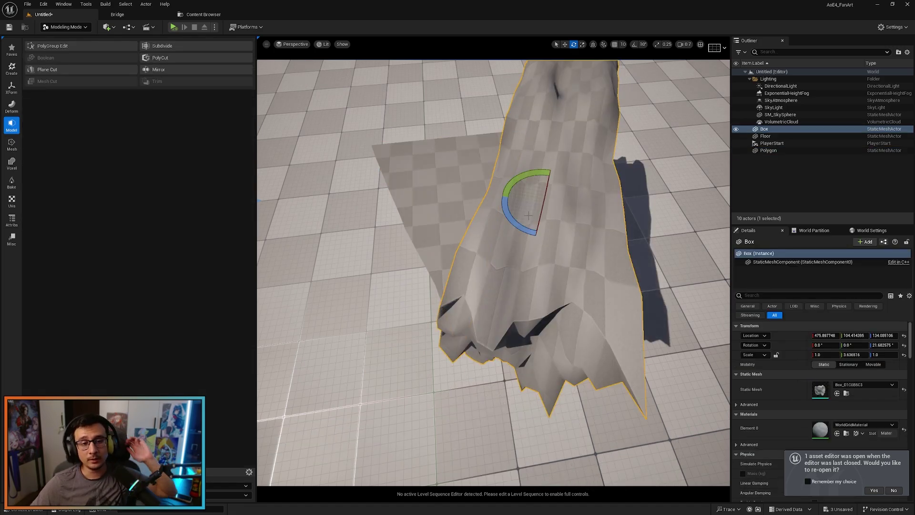
- Delete the block used as cutter and select the triangle to inspect its mesh in wireframe
{"action": "key", "text": "w"}
{"action": "key", "text": "Delete"}
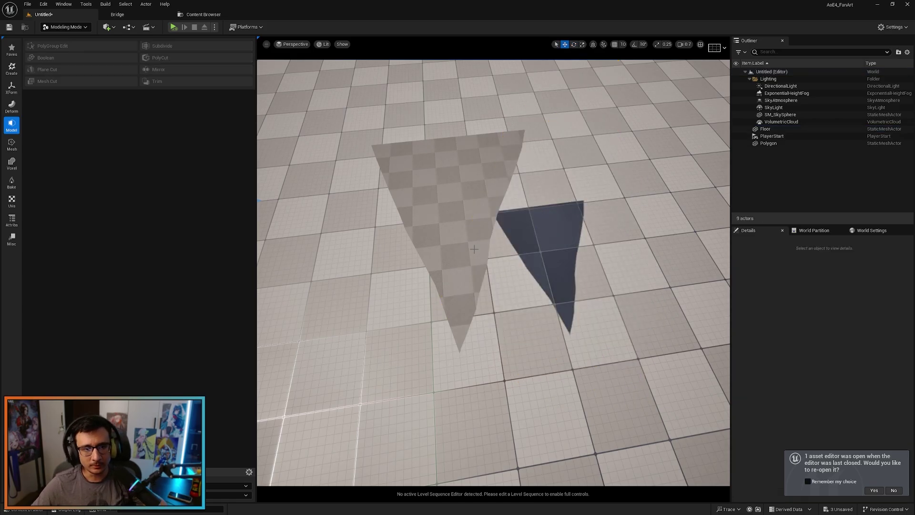
{"action": "left_click", "coordinate": [474, 249]}
{"action": "key", "text": "alt+2"}
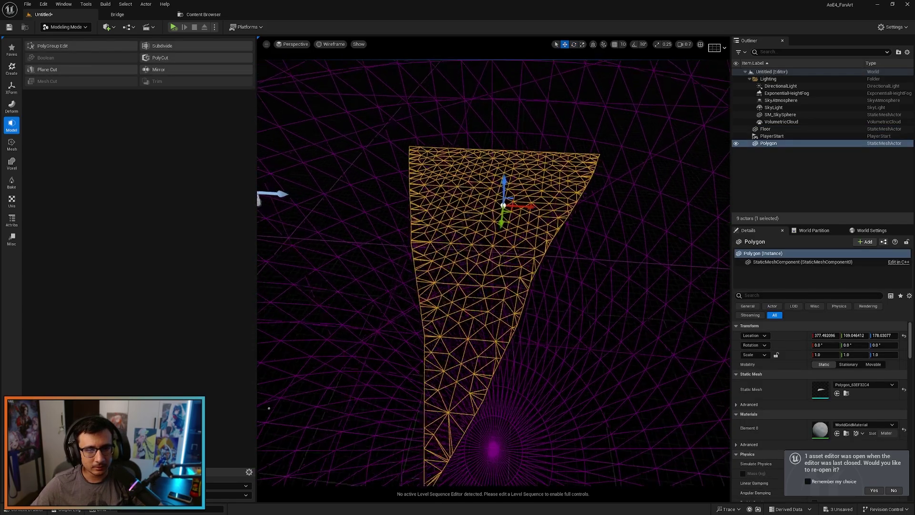
{"action": "key", "text": "w"}
{"action": "right_click_drag", "start_coordinate": [493, 272], "coordinate": [493, 312]}
{"action": "key", "text": "s"}
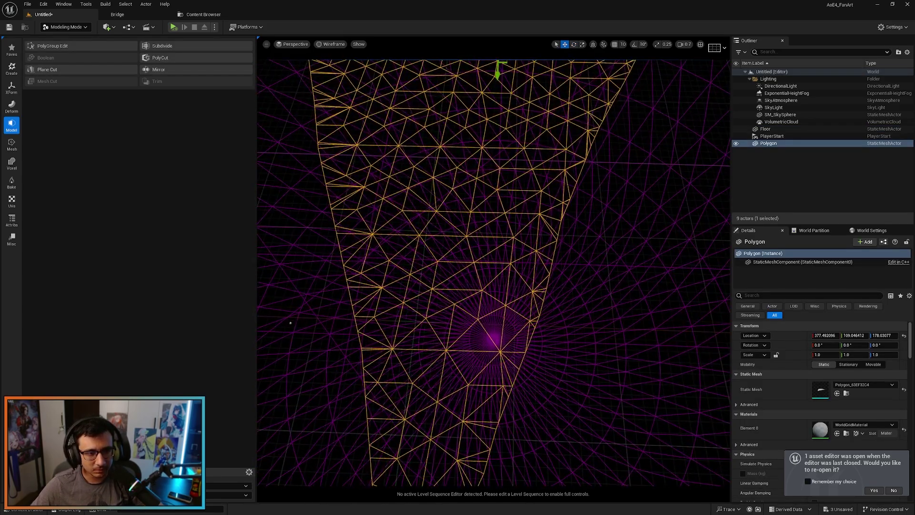
{"action": "scroll", "coordinate": [522, 303], "scroll_direction": "down", "scroll_amount": 4}
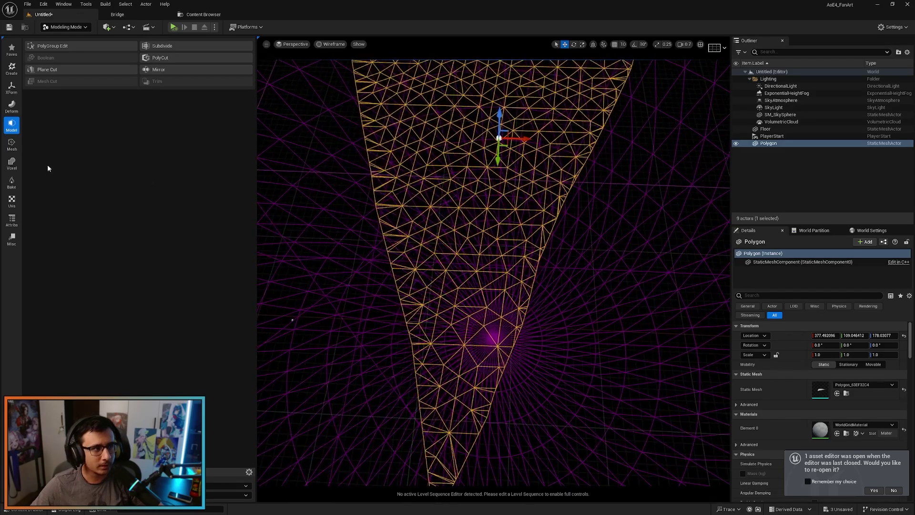
- Remesh the trimmed triangle with a target triangle count of 1000
{"action": "left_click", "coordinate": [10, 147]}
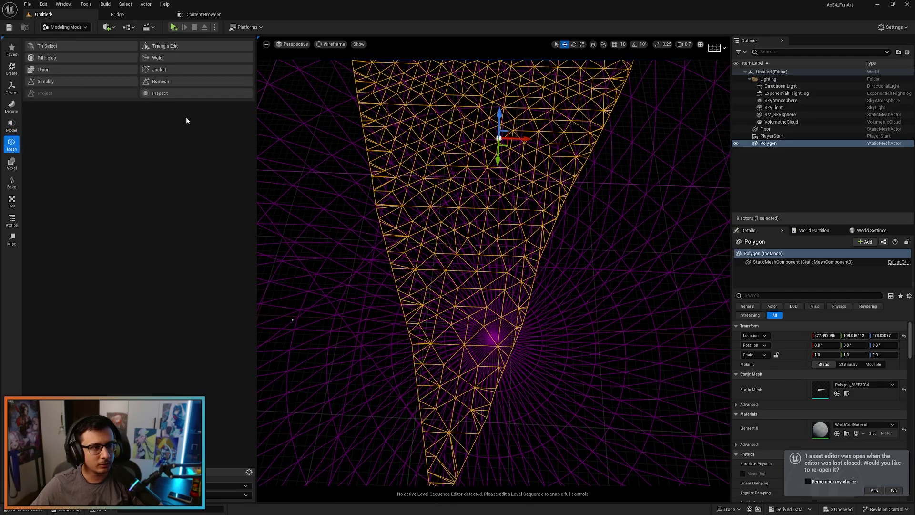
{"action": "left_click", "coordinate": [168, 84]}
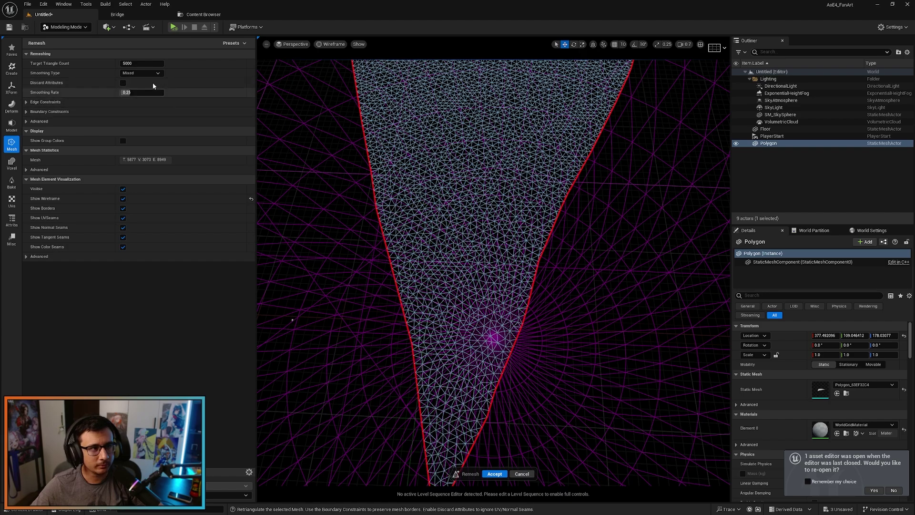
{"action": "left_click", "coordinate": [140, 64]}
{"action": "type", "text": "1000"}
{"action": "key", "text": "Return"}
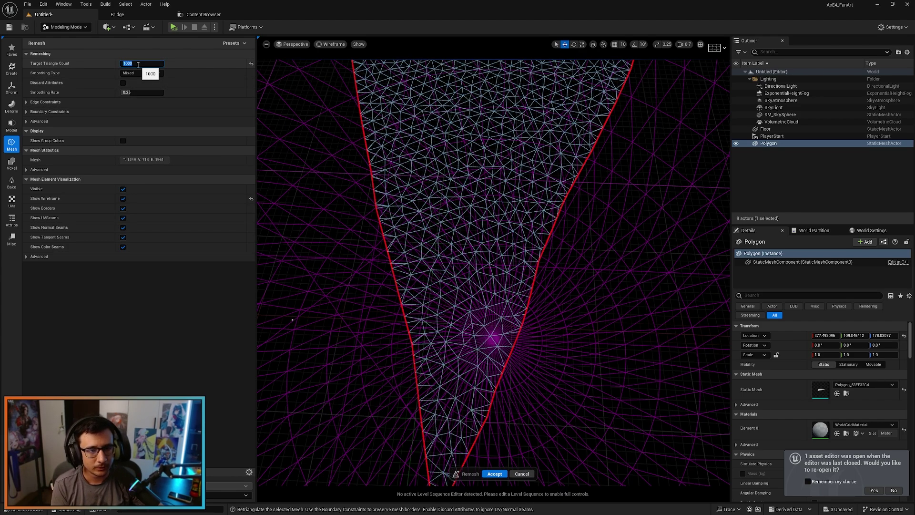
{"action": "key", "text": "Return"}
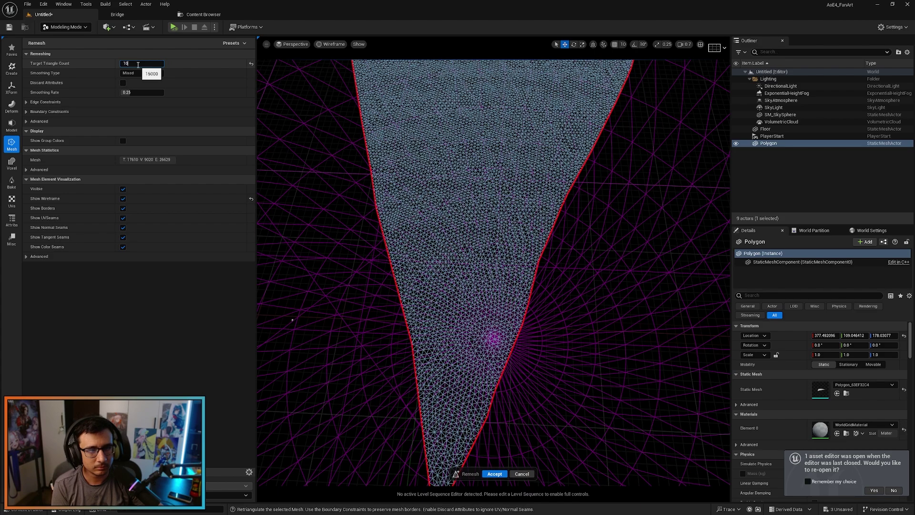
{"action": "type", "text": "1000"}
{"action": "key", "text": "Return"}
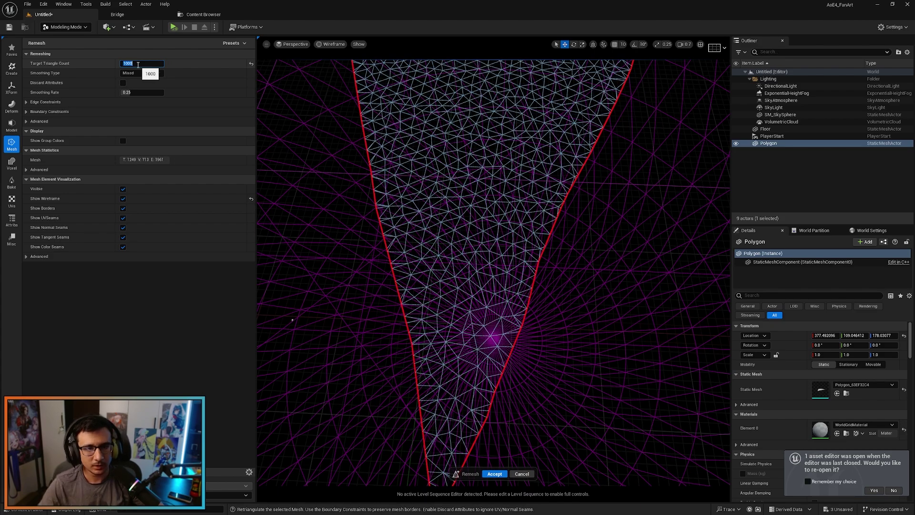
{"action": "scroll", "coordinate": [473, 311], "scroll_direction": "down", "scroll_amount": 5}
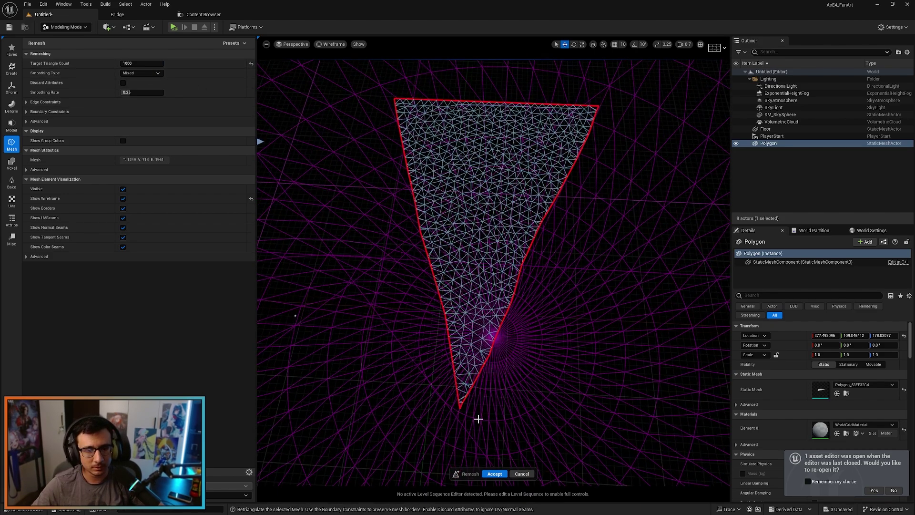
{"action": "left_click", "coordinate": [494, 474]}
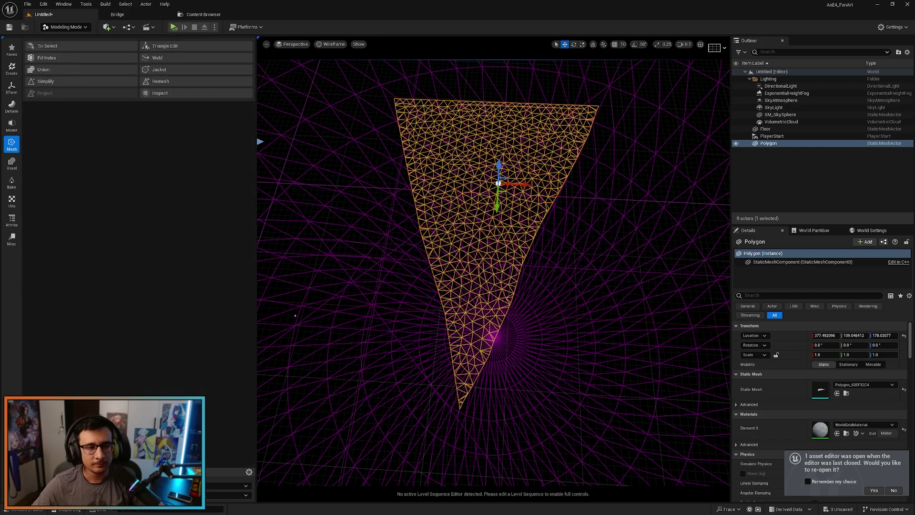
- Return the viewport to lit shading and move the triangle's pivot to its short edge with Edit Pivot
{"action": "right_click_drag", "start_coordinate": [466, 290], "coordinate": [405, 262]}
{"action": "key", "text": "alt+4"}
{"action": "mouse_move", "coordinate": [545, 192]}
{"action": "right_mouse_down"}
{"action": "mouse_move", "coordinate": [519, 179]}
{"action": "mouse_move", "coordinate": [545, 192]}
{"action": "right_mouse_up"}
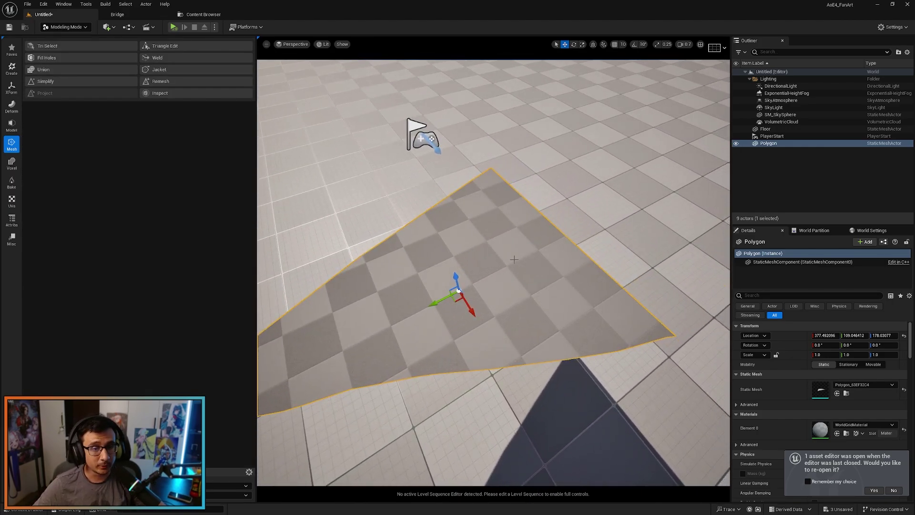
{"action": "left_click", "coordinate": [10, 89]}
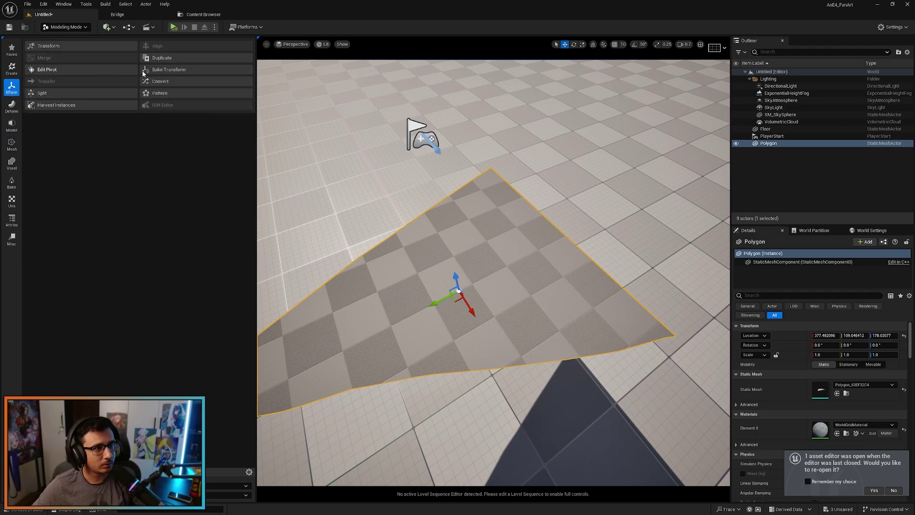
{"action": "left_click", "coordinate": [69, 71]}
{"action": "right_click_drag", "start_coordinate": [426, 266], "coordinate": [426, 265]}
{"action": "left_click_drag", "start_coordinate": [432, 264], "coordinate": [551, 266]}
{"action": "key", "text": "d"}
{"action": "right_click_drag", "start_coordinate": [551, 265], "coordinate": [552, 265]}
{"action": "right_click_drag", "start_coordinate": [421, 248], "coordinate": [421, 247]}
{"action": "key", "text": "a"}
{"action": "right_click_drag", "start_coordinate": [381, 210], "coordinate": [381, 210]}
{"action": "key", "text": "d"}
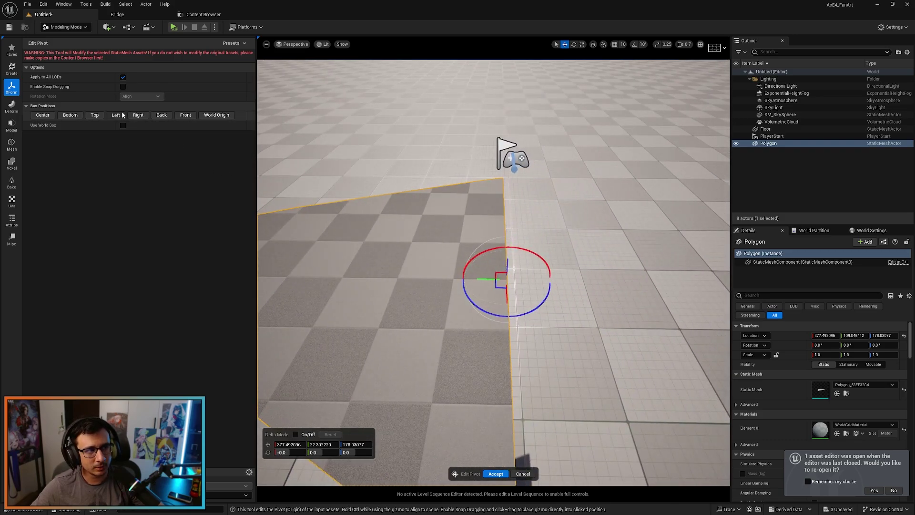
- Snap the triangle's pivot to the Left box position and accept the pivot edit
{"action": "left_click", "coordinate": [122, 113]}
{"action": "left_click", "coordinate": [96, 114]}
{"action": "left_click", "coordinate": [118, 115]}
{"action": "right_click_drag", "start_coordinate": [507, 282], "coordinate": [507, 282]}
{"action": "key", "text": "a"}
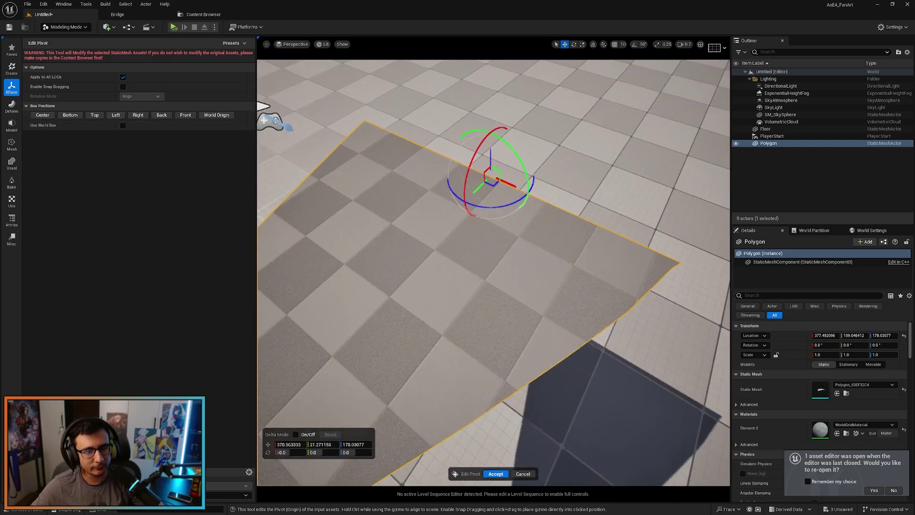
{"action": "key", "text": "s"}
{"action": "right_click_drag", "start_coordinate": [521, 442], "coordinate": [522, 442]}
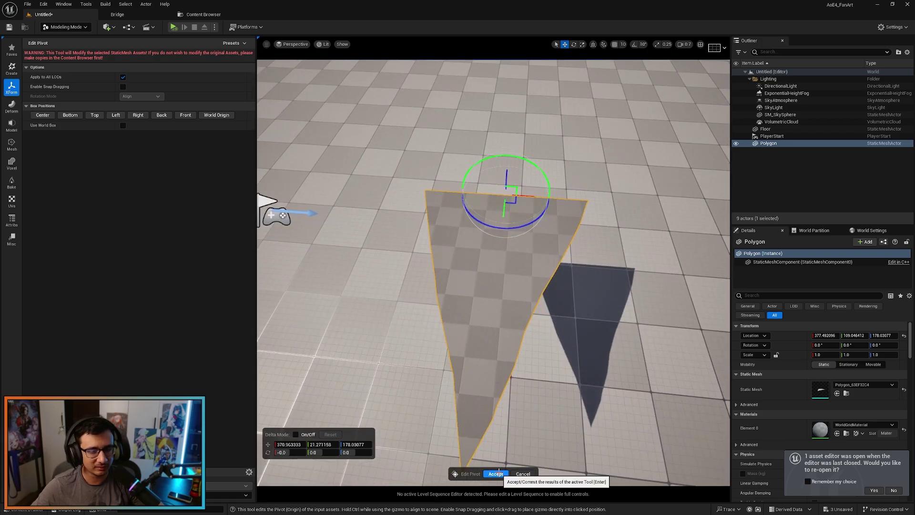
{"action": "left_click", "coordinate": [496, 473]}
{"action": "right_click_drag", "start_coordinate": [496, 473], "coordinate": [495, 473]}
{"action": "right_click_drag", "start_coordinate": [535, 310], "coordinate": [536, 311]}
{"action": "key", "text": "a"}
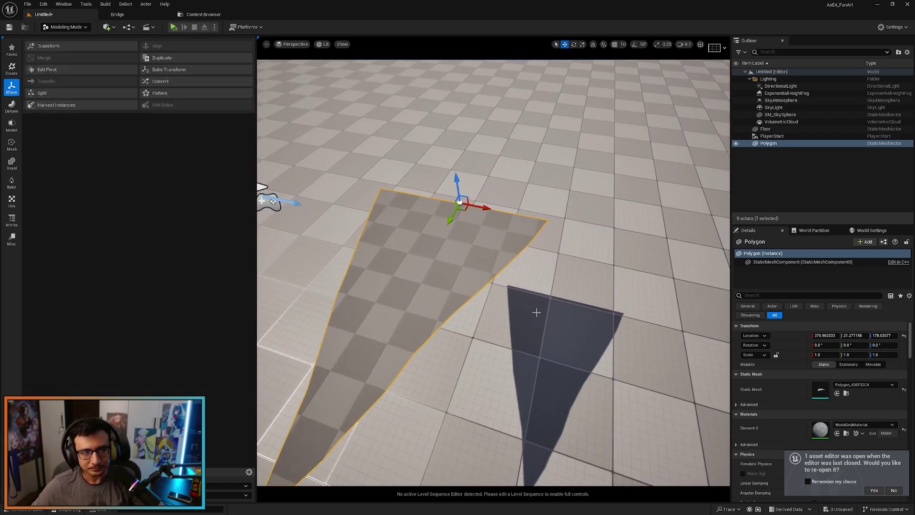
{"action": "key", "text": "a"}
{"action": "right_click_drag", "start_coordinate": [490, 226], "coordinate": [490, 225]}
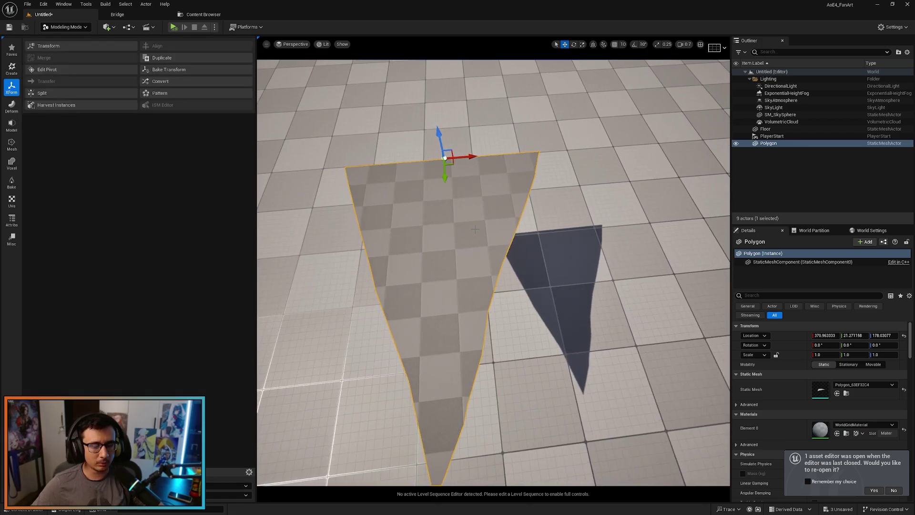
{"action": "right_click_drag", "start_coordinate": [484, 264], "coordinate": [484, 264]}
{"action": "right_click_drag", "start_coordinate": [575, 267], "coordinate": [575, 267]}
- Apply the MI_Flag_02 material from the Malians Flag folder to the triangle
{"action": "key", "text": "ctrl+space"}
{"action": "left_click", "coordinate": [42, 400]}
{"action": "double_click", "coordinate": [269, 378]}
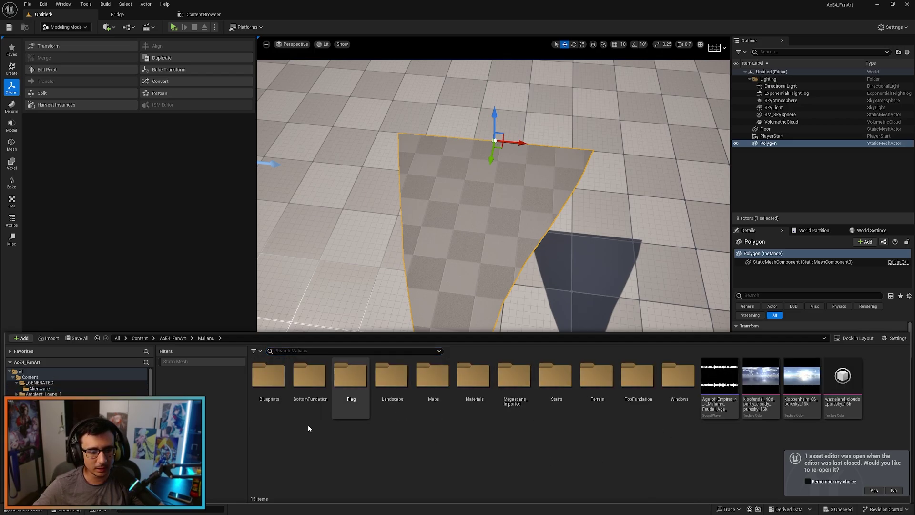
{"action": "double_click", "coordinate": [475, 376]}
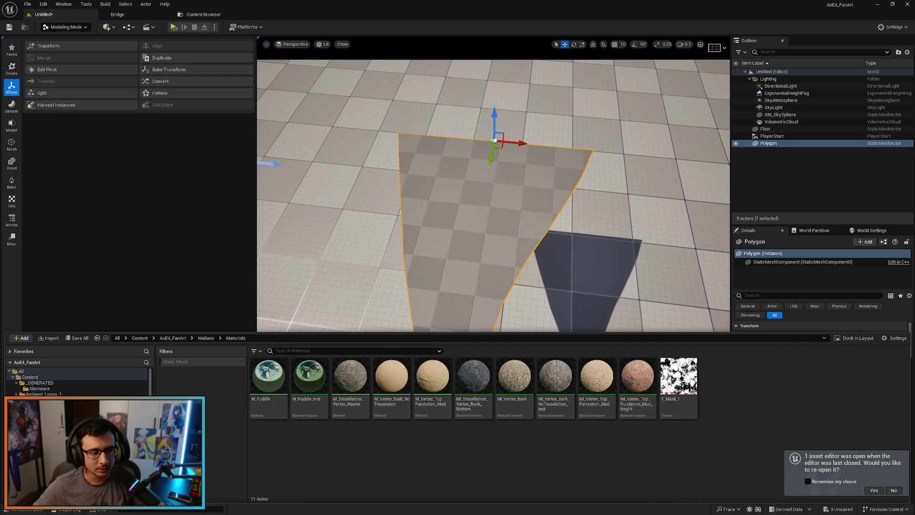
{"action": "key", "text": "alt+Left"}
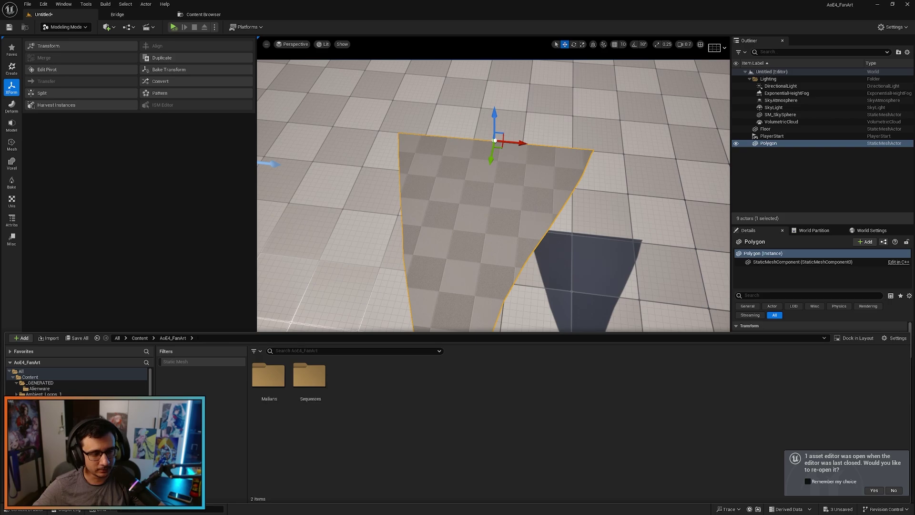
{"action": "double_click", "coordinate": [361, 387]}
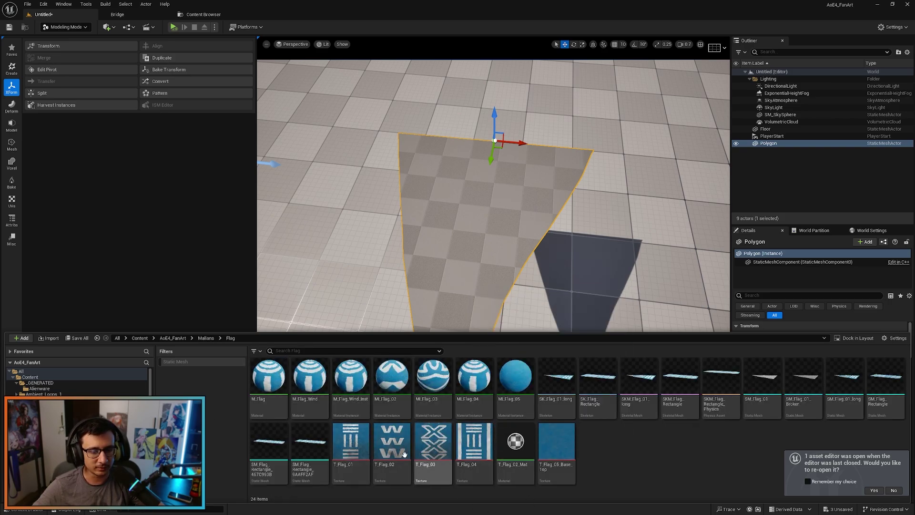
{"action": "left_click_drag", "start_coordinate": [402, 393], "coordinate": [481, 238]}
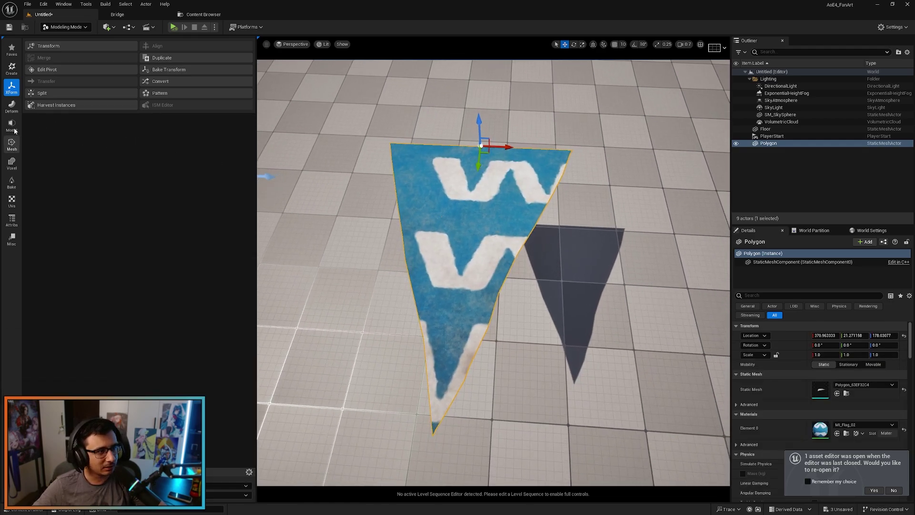
- Transform the triangle's UVs by about 0.14 and -1.14 to centre the white zigzag pattern on its wide end, and accept
{"action": "left_click", "coordinate": [14, 207]}
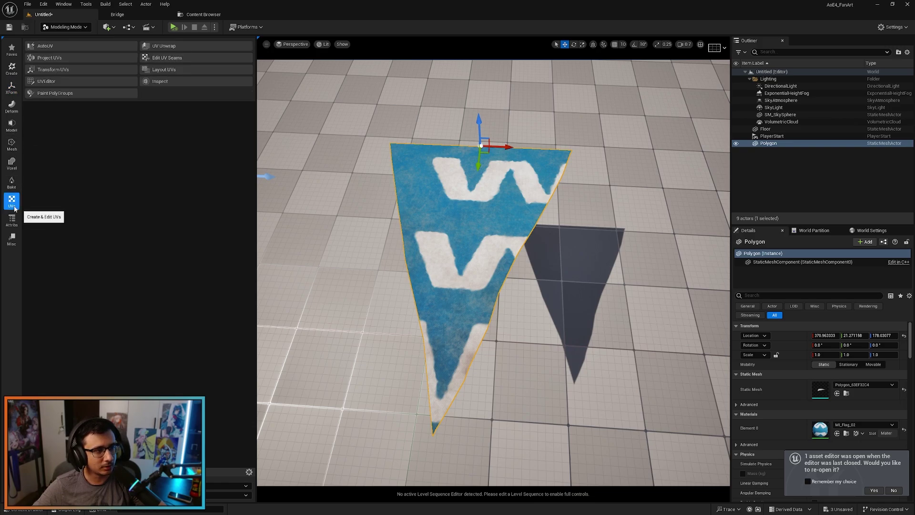
{"action": "left_click", "coordinate": [61, 69]}
{"action": "left_click", "coordinate": [456, 246]}
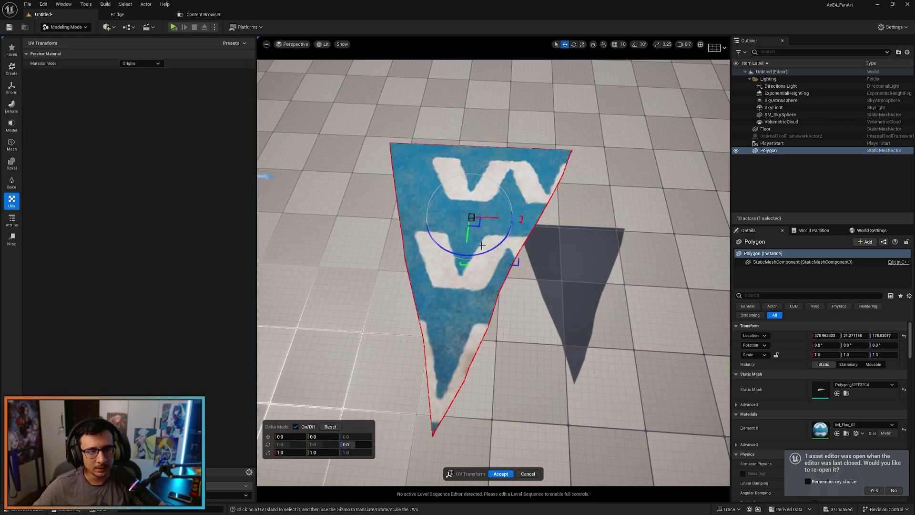
{"action": "left_click_drag", "start_coordinate": [480, 221], "coordinate": [434, 221]}
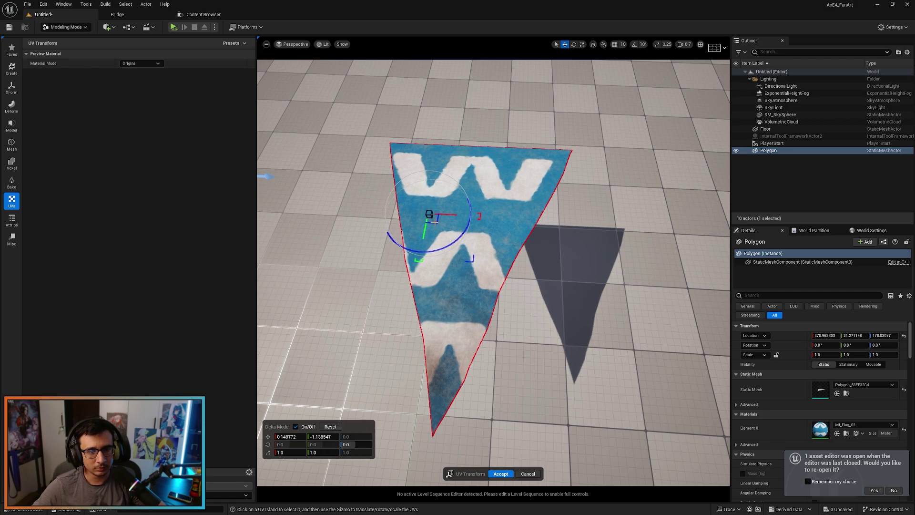
{"action": "left_click", "coordinate": [501, 474]}
- Save the level as test2 in the Malians Maps folder
{"action": "right_click_drag", "start_coordinate": [501, 474], "coordinate": [491, 469]}
{"action": "right_click_drag", "start_coordinate": [511, 164], "coordinate": [506, 253]}
{"action": "key", "text": "ctrl+s"}
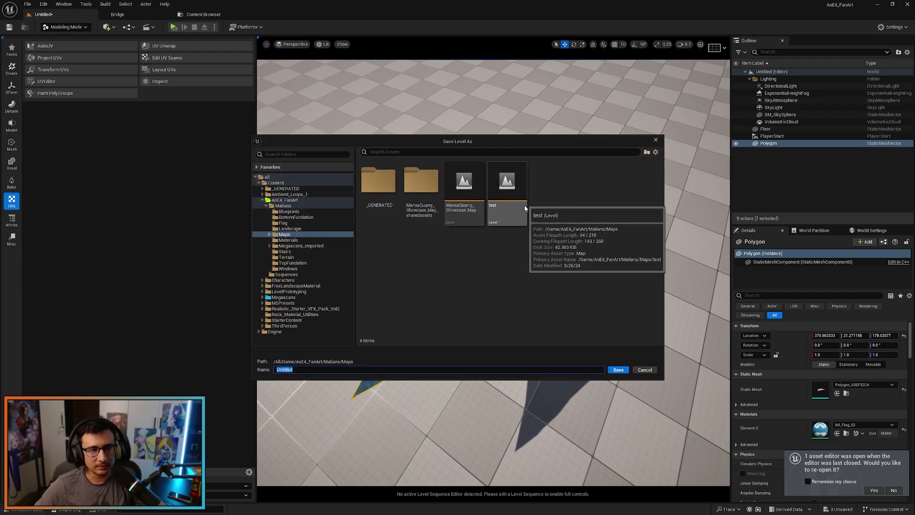
{"action": "type", "text": "test2"}
{"action": "left_click", "coordinate": [617, 370]}
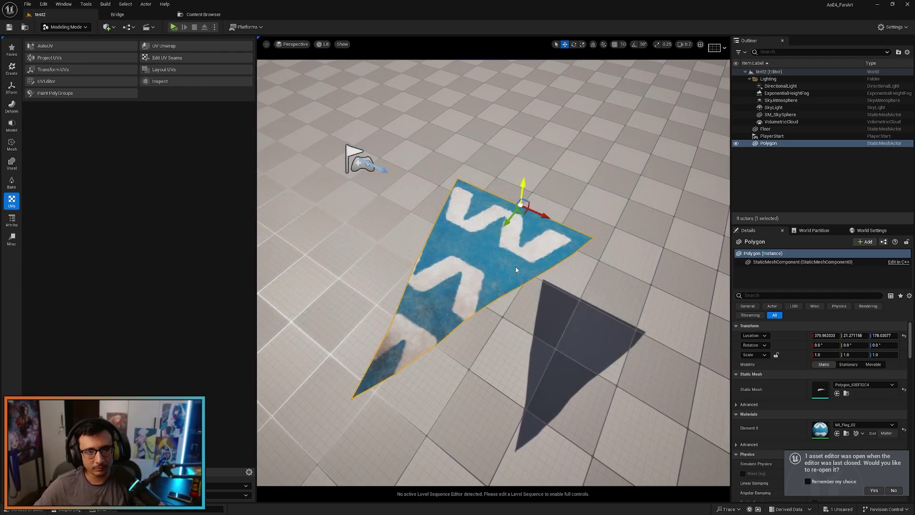
- Locate the triangle's static mesh asset in the content folder and rename it flag
{"action": "right_click_drag", "start_coordinate": [510, 224], "coordinate": [510, 256]}
{"action": "key", "text": "ctrl+b"}
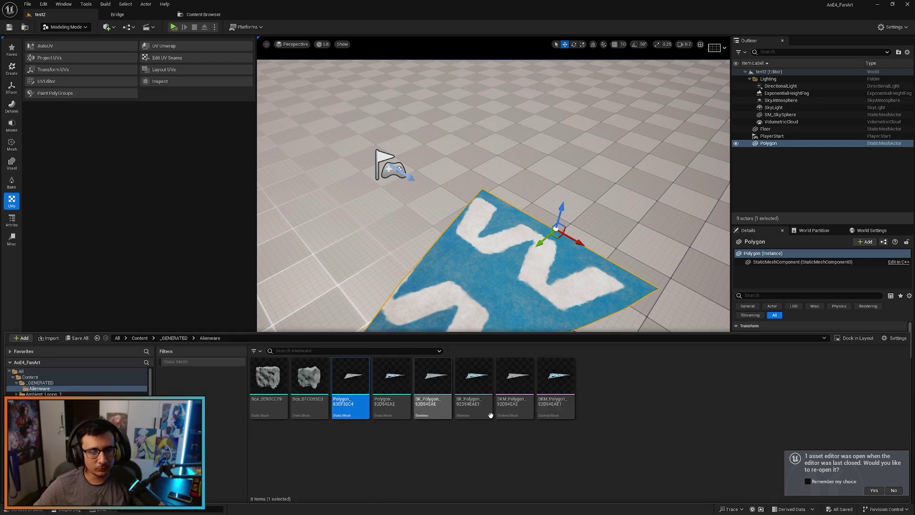
{"action": "mouse_move", "coordinate": [352, 390]}
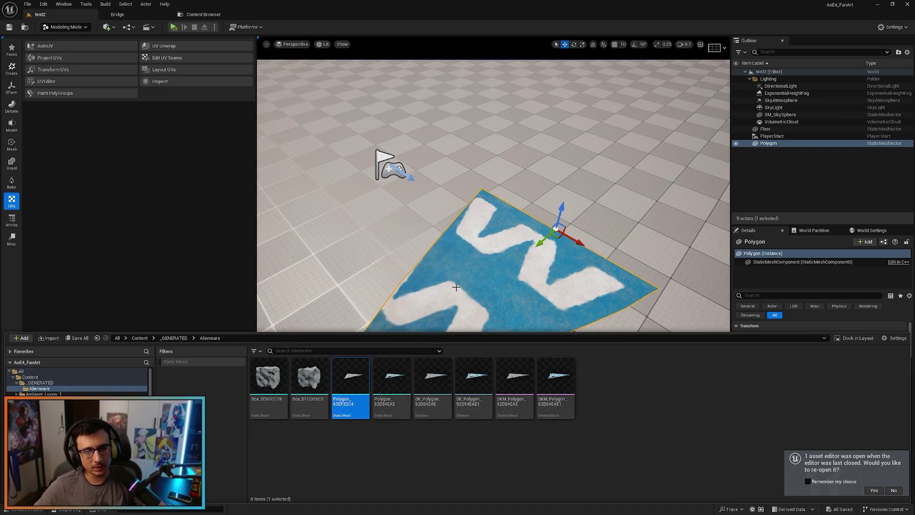
{"action": "key", "text": "F2"}
{"action": "key", "text": "Return"}
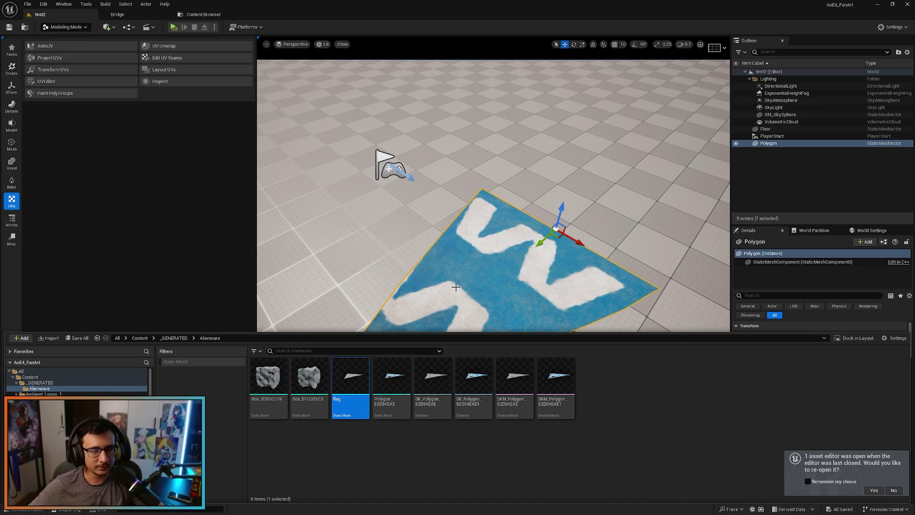
- Search the plugins for "skeletal" to check whether Skeletal Mesh Editing Tools is enabled, and close the plugin list
{"action": "right_click", "coordinate": [347, 384]}
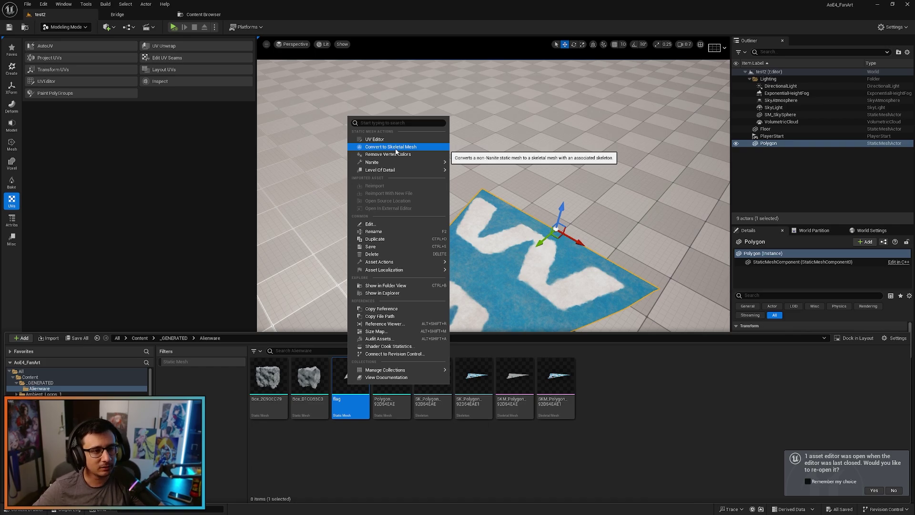
{"action": "left_click", "coordinate": [43, 4]}
{"action": "left_click", "coordinate": [64, 125]}
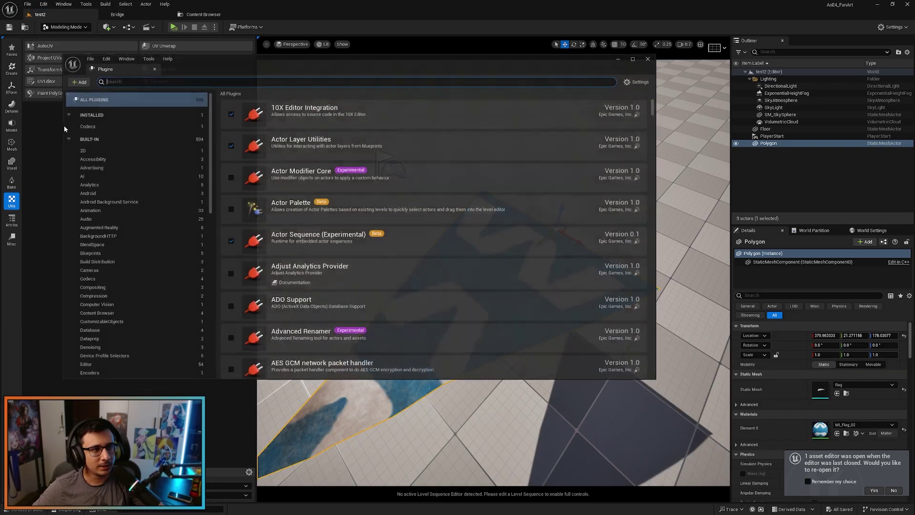
{"action": "type", "text": "skee"}
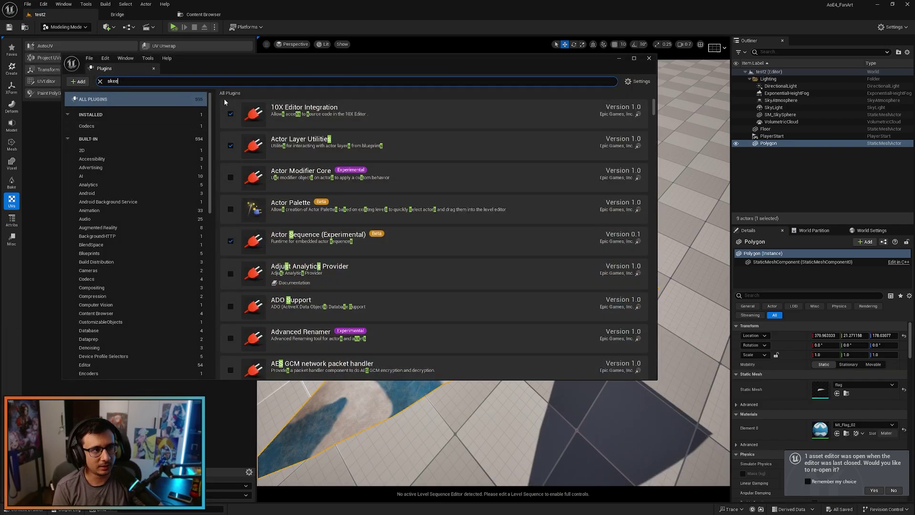
{"action": "key", "text": "BackSpace"}
{"action": "type", "text": "letal"}
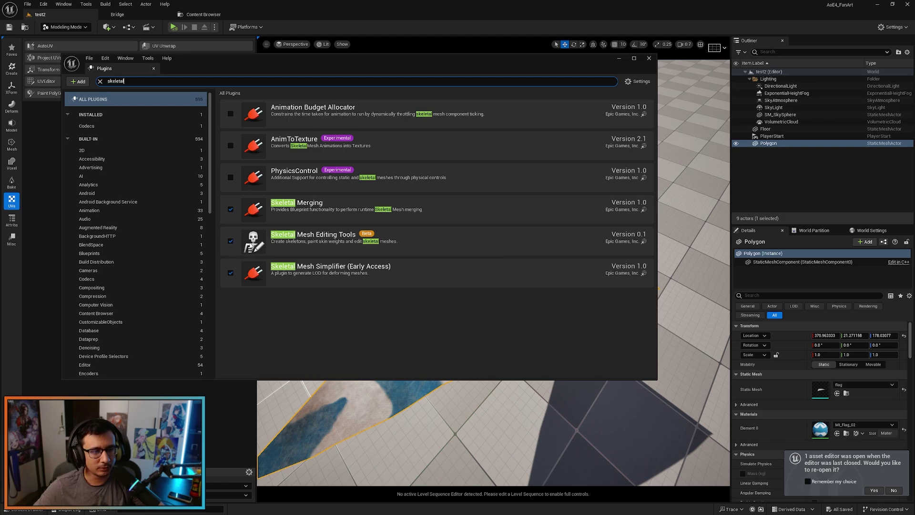
{"action": "left_click", "coordinate": [650, 59]}
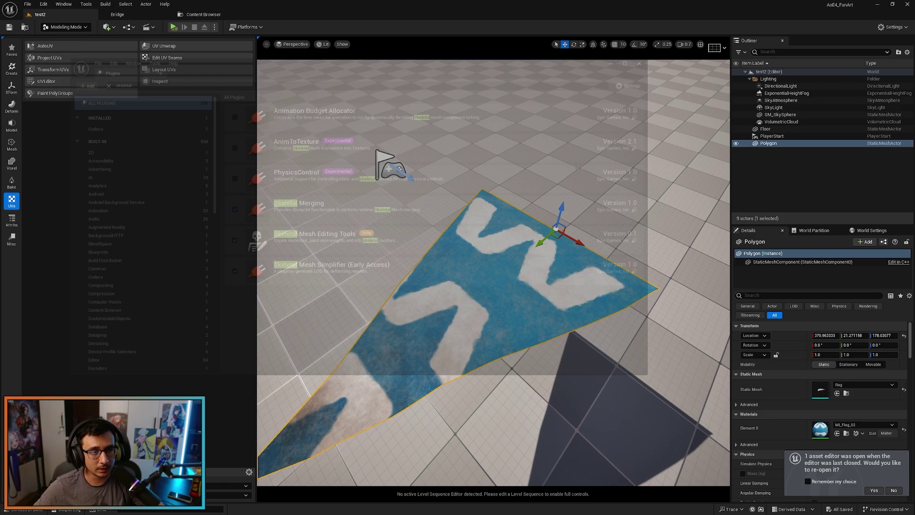
- Convert the flag static mesh to a skeletal mesh with a new skeleton and the root bone at Bottom center
{"action": "mouse_move", "coordinate": [395, 369]}
{"action": "right_mouse_down"}
{"action": "mouse_move", "coordinate": [422, 367]}
{"action": "mouse_move", "coordinate": [395, 372]}
{"action": "right_mouse_up"}
{"action": "key", "text": "ctrl+space"}
{"action": "right_click", "coordinate": [358, 379]}
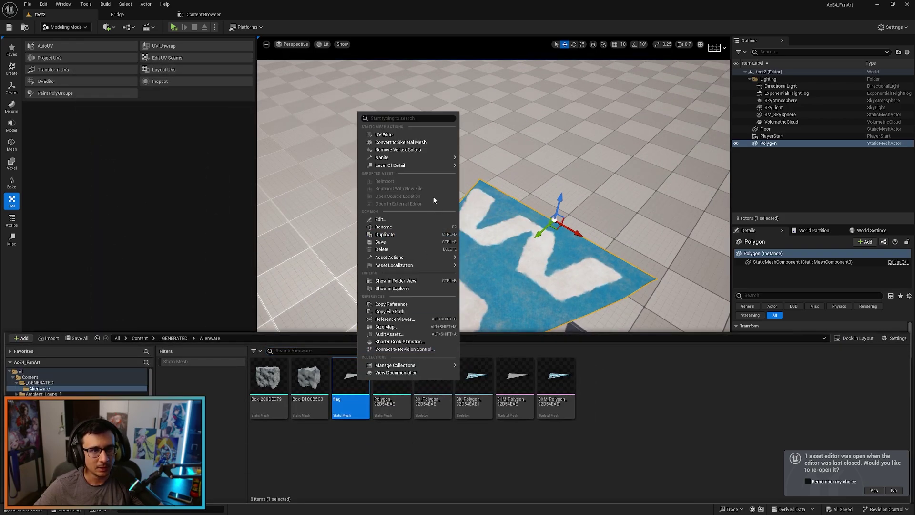
{"action": "left_click", "coordinate": [424, 143]}
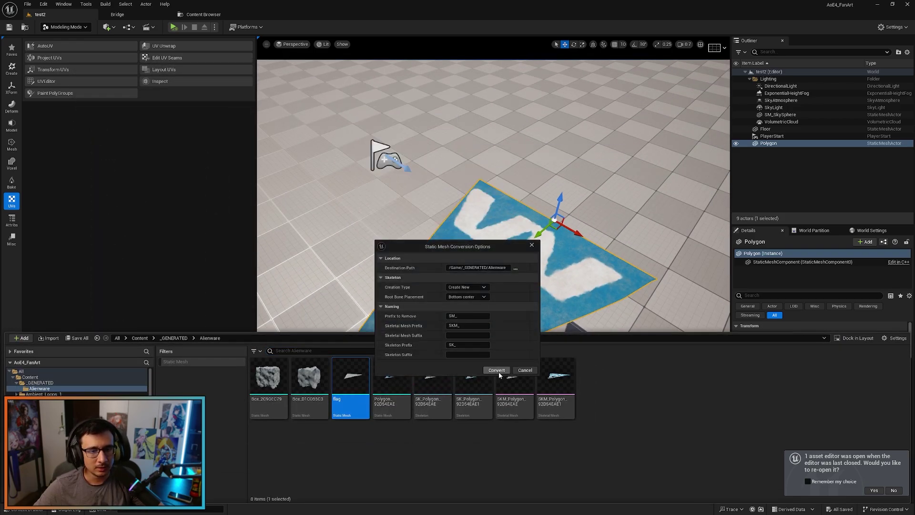
{"action": "left_click", "coordinate": [496, 371]}
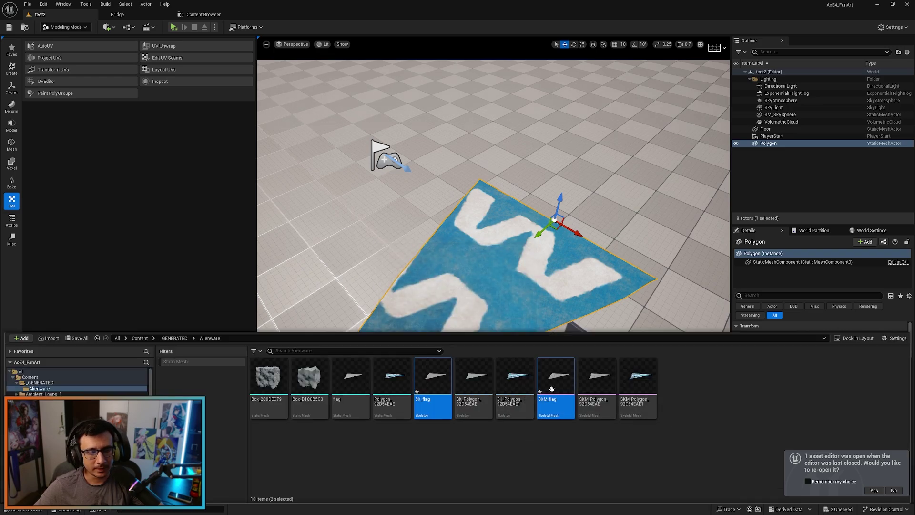
- Open the SKM_flag skeletal mesh, enable Editing Tools and select the Root bone
{"action": "double_click", "coordinate": [554, 387]}
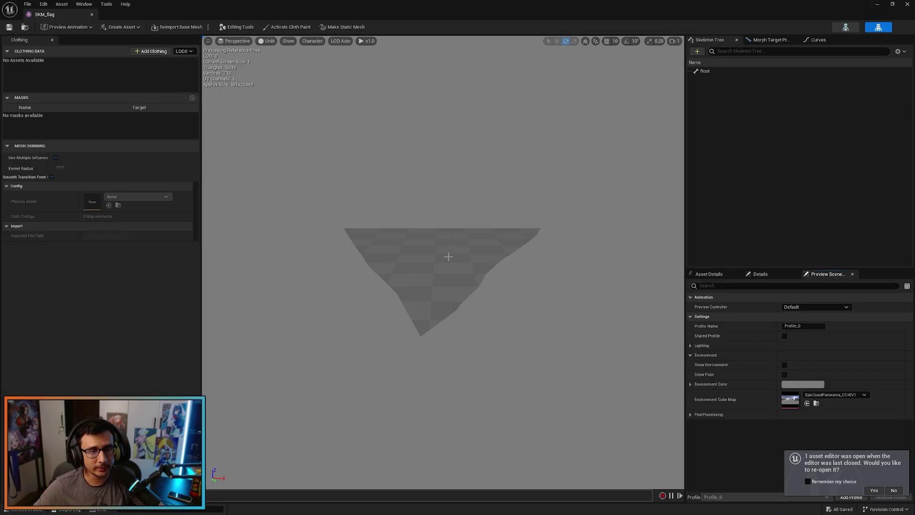
{"action": "left_click_drag", "start_coordinate": [448, 257], "coordinate": [412, 307], "text": "alt"}
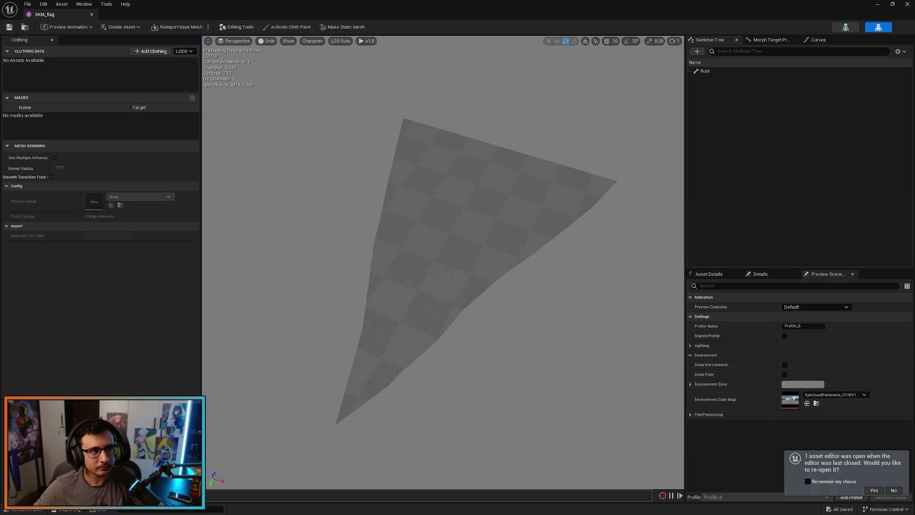
{"action": "left_click", "coordinate": [237, 26]}
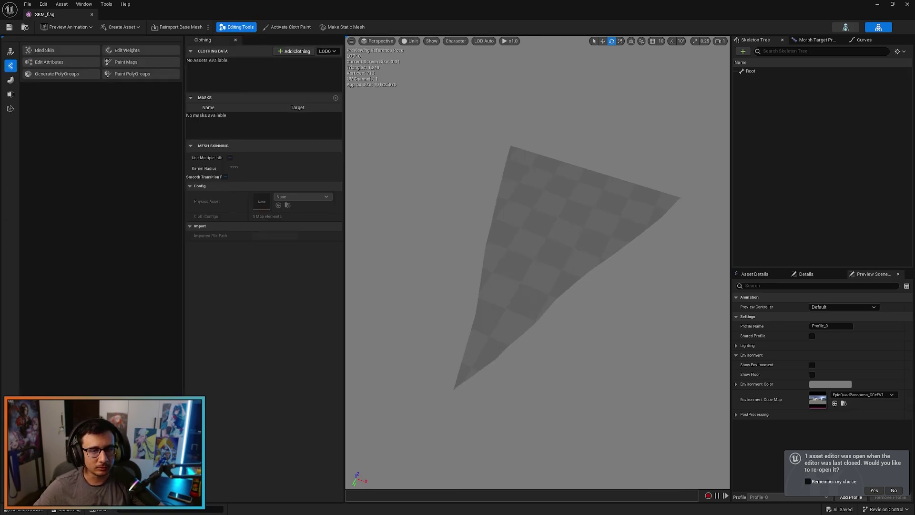
{"action": "right_click_drag", "start_coordinate": [538, 262], "coordinate": [510, 260]}
{"action": "scroll", "coordinate": [537, 262], "scroll_direction": "down", "scroll_amount": 1}
{"action": "key", "text": "w"}
{"action": "left_click", "coordinate": [751, 72]}
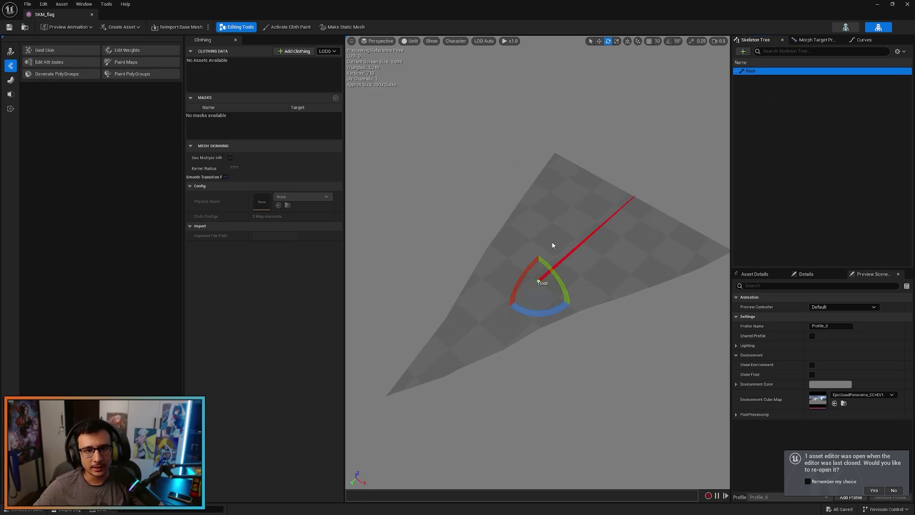
- Try moving the Root bone along the flag's length and undo the move
{"action": "key", "text": "d"}
{"action": "right_click_drag", "start_coordinate": [551, 298], "coordinate": [452, 292]}
{"action": "key", "text": "w"}
{"action": "key", "text": "d"}
{"action": "left_click_drag", "start_coordinate": [484, 289], "coordinate": [572, 282]}
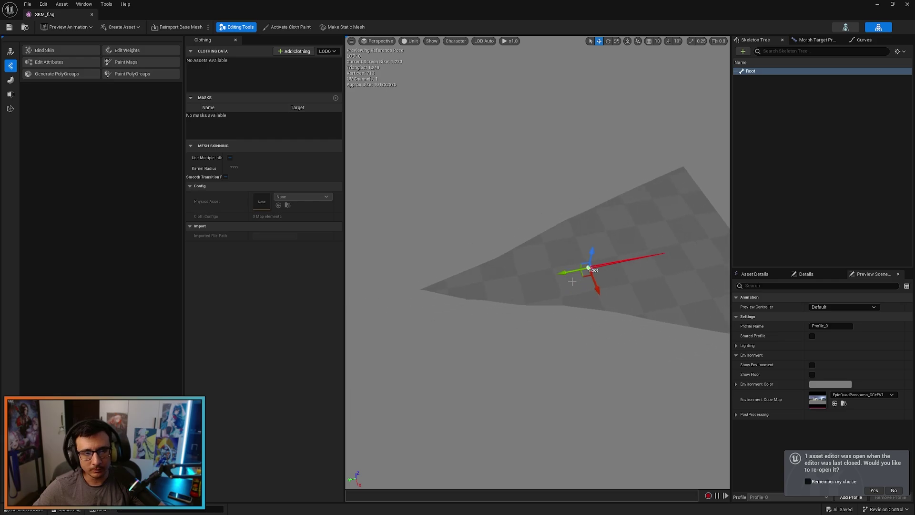
{"action": "key", "text": "ctrl+z"}
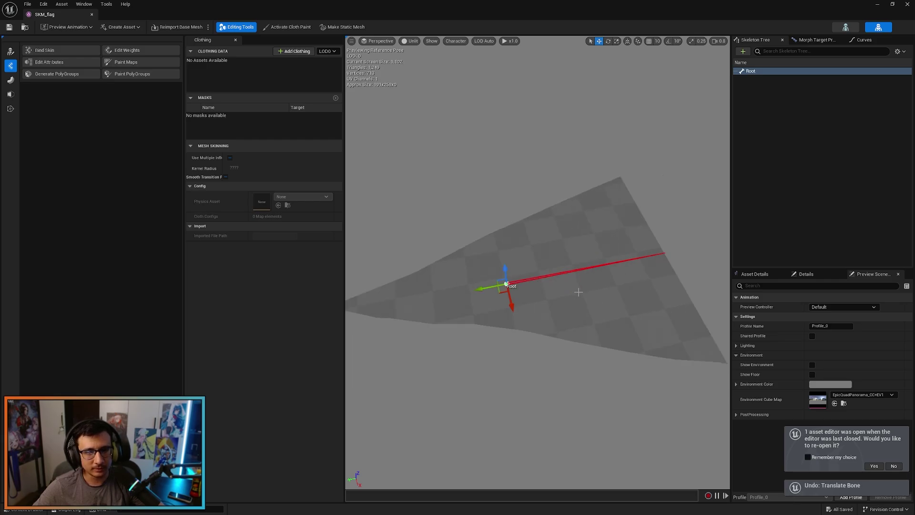
- Edit the skeleton to move the Root bone along Y to the middle of the flag's wide edge
{"action": "left_click", "coordinate": [10, 51]}
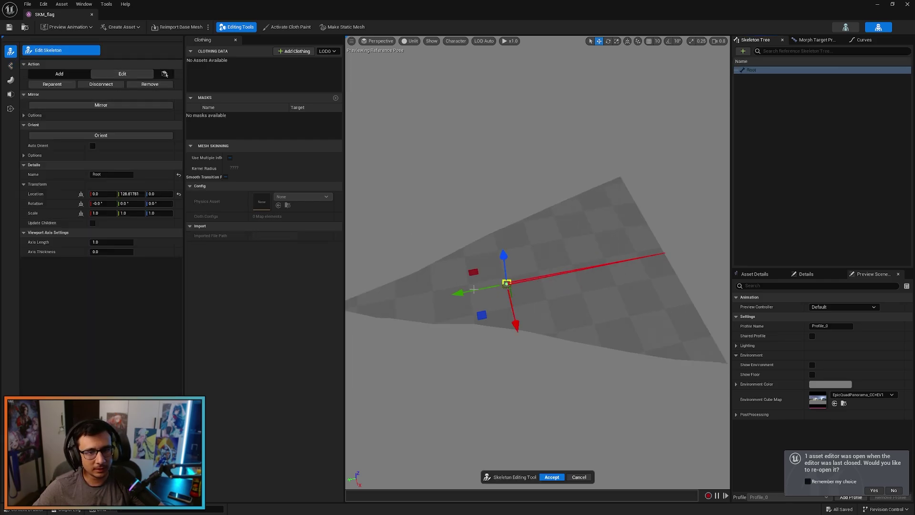
{"action": "left_click_drag", "start_coordinate": [466, 294], "coordinate": [631, 276]}
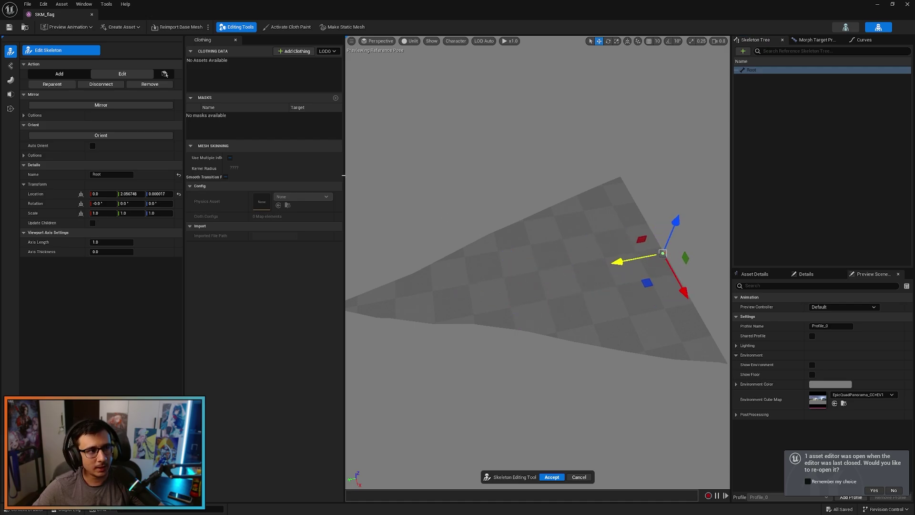
- Add a child joint of the Root bone at the flag's pointed tip and accept the skeleton edits
{"action": "left_click", "coordinate": [53, 74]}
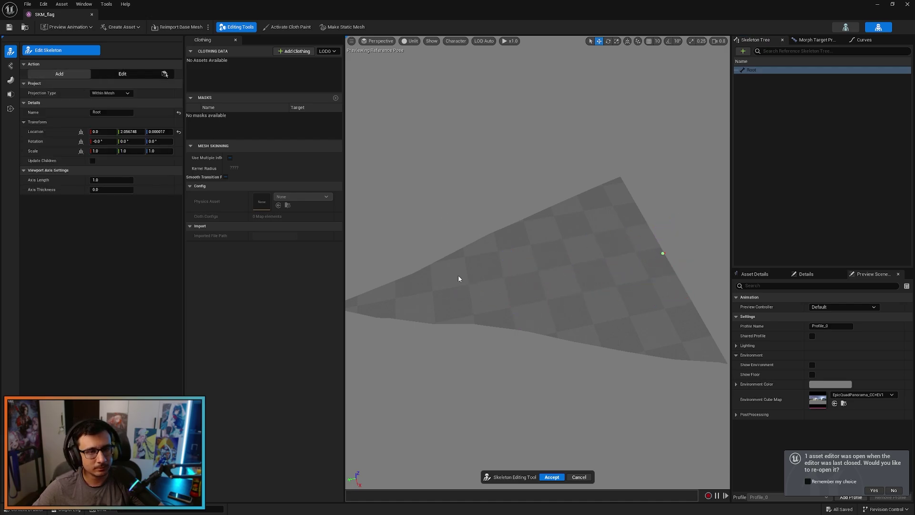
{"action": "right_click", "coordinate": [459, 278]}
{"action": "key", "text": "a"}
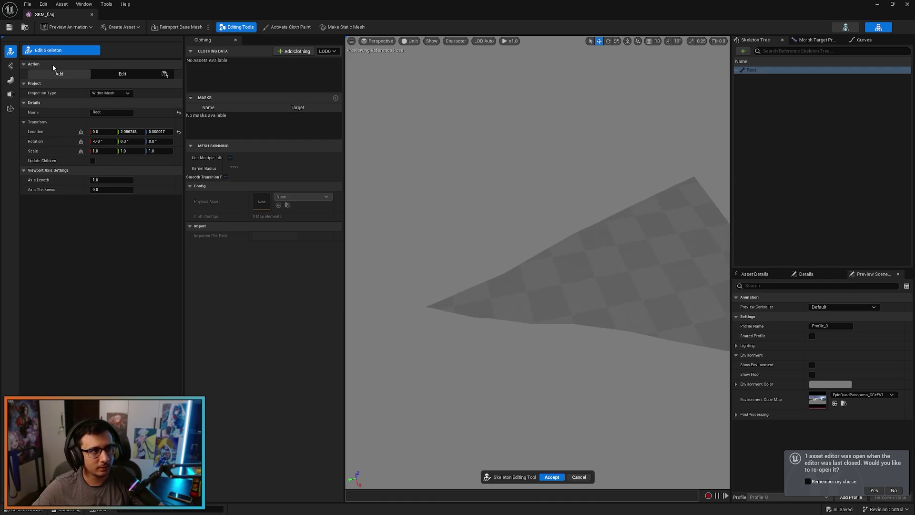
{"action": "left_click", "coordinate": [432, 306]}
{"action": "right_click_drag", "start_coordinate": [433, 306], "coordinate": [486, 320]}
{"action": "key", "text": "w"}
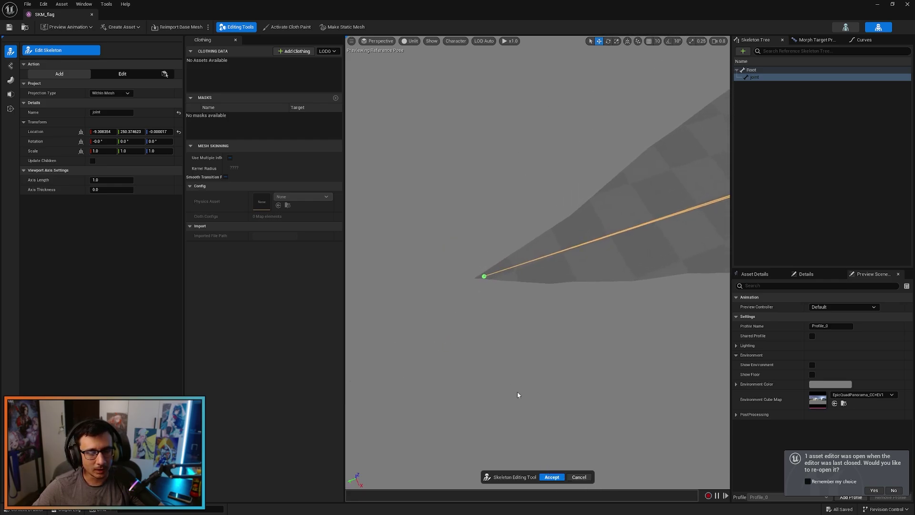
{"action": "right_click_drag", "start_coordinate": [517, 389], "coordinate": [544, 499]}
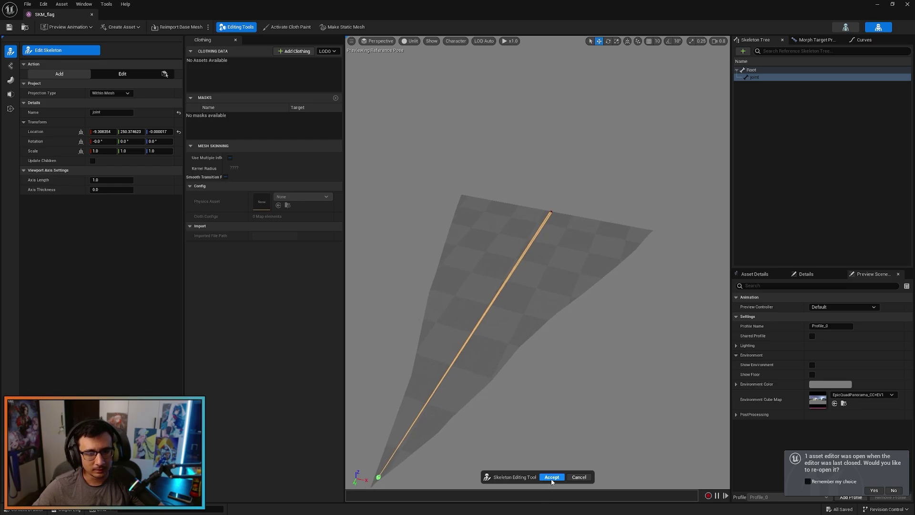
{"action": "left_click", "coordinate": [552, 477]}
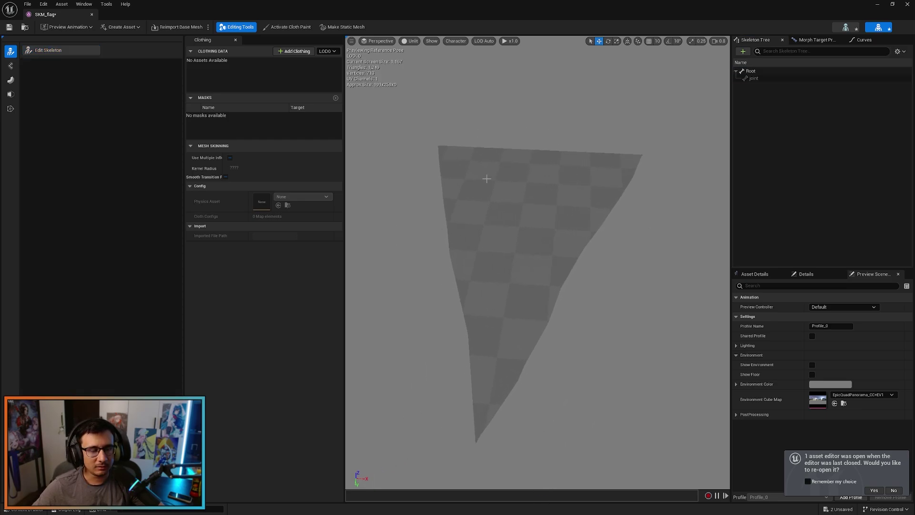
- Bind the flag's skin to the bones using Direct Distance, stiffness 0.2 and 1 max influence, and accept the binding
{"action": "left_click", "coordinate": [11, 65]}
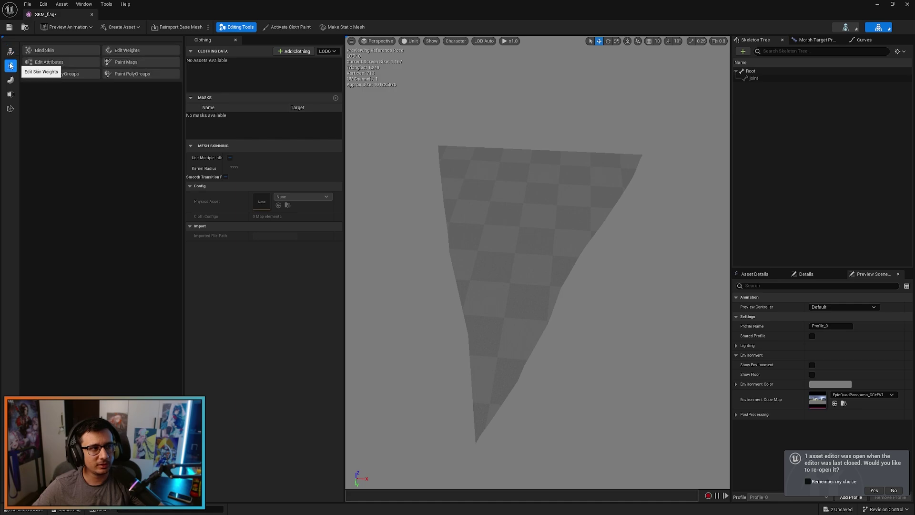
{"action": "left_click", "coordinate": [61, 47]}
{"action": "left_click", "coordinate": [753, 72]}
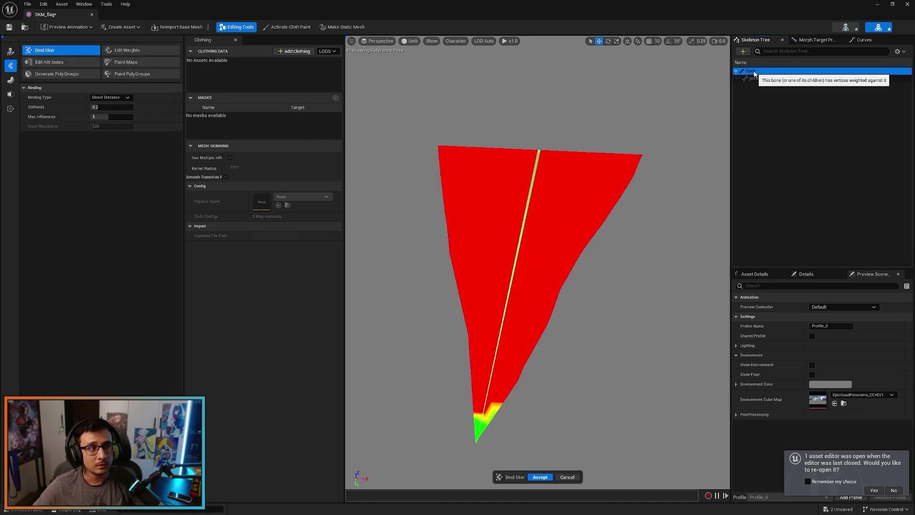
{"action": "left_click", "coordinate": [540, 478]}
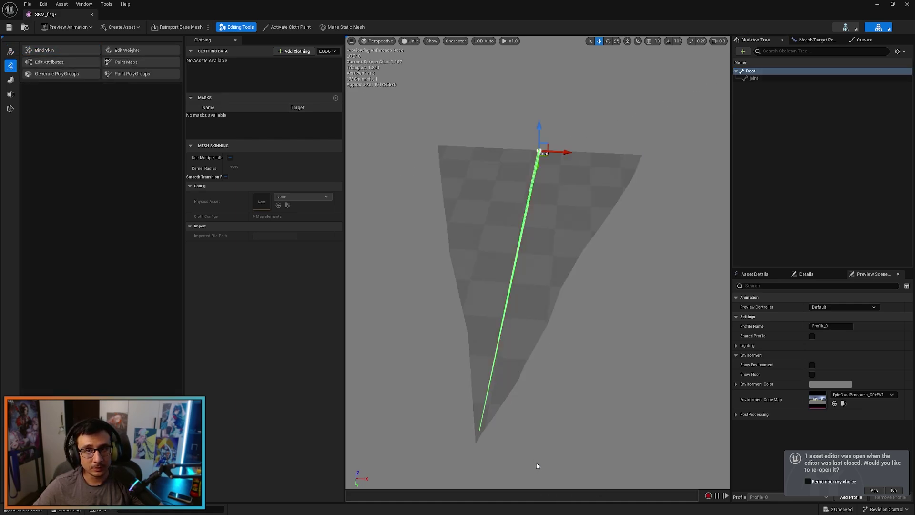
- Examine the per-vertex skin weights of the Root bone and the tip joint, and leave weight editing
{"action": "left_click", "coordinate": [123, 51]}
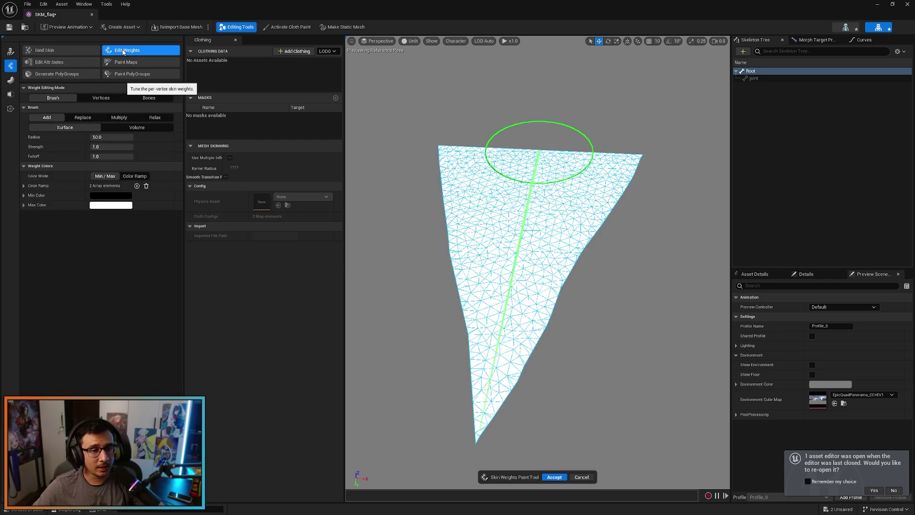
{"action": "scroll", "coordinate": [538, 271], "scroll_direction": "down", "scroll_amount": 1}
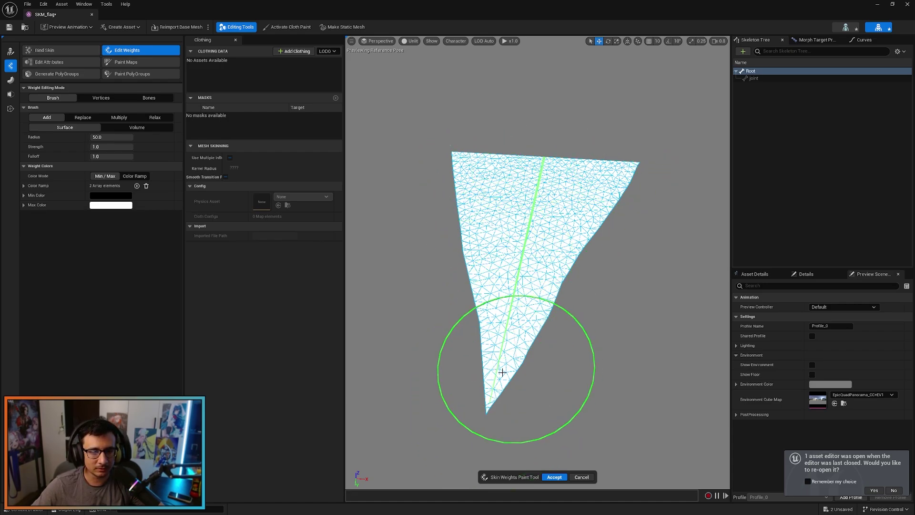
{"action": "left_click", "coordinate": [555, 477]}
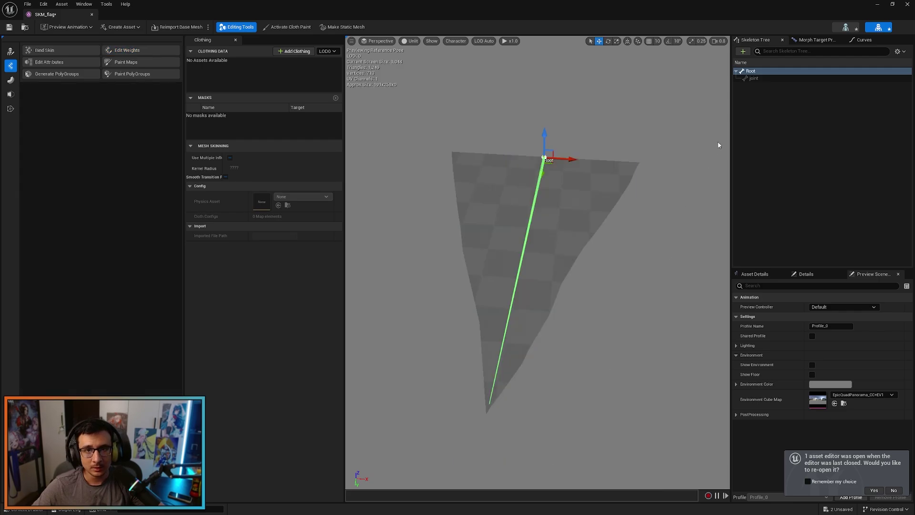
{"action": "left_click", "coordinate": [750, 78]}
{"action": "left_click", "coordinate": [125, 50]}
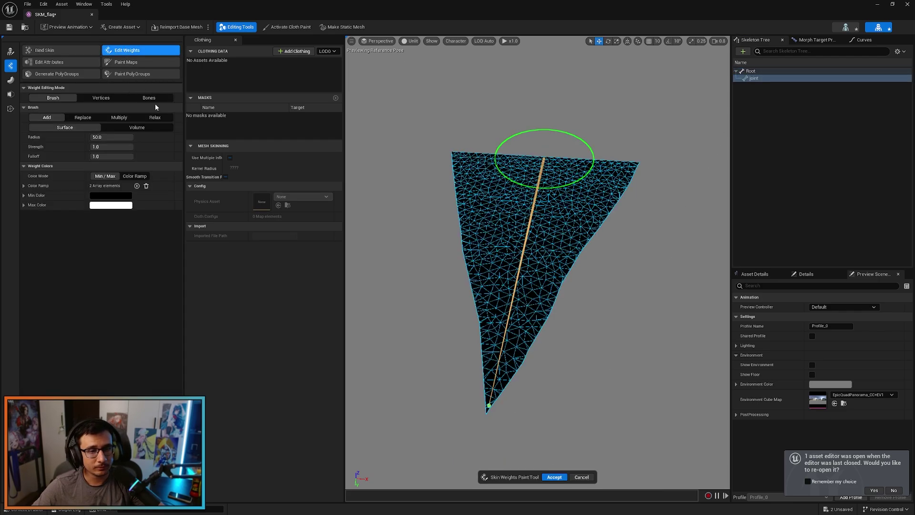
{"action": "left_click", "coordinate": [581, 477]}
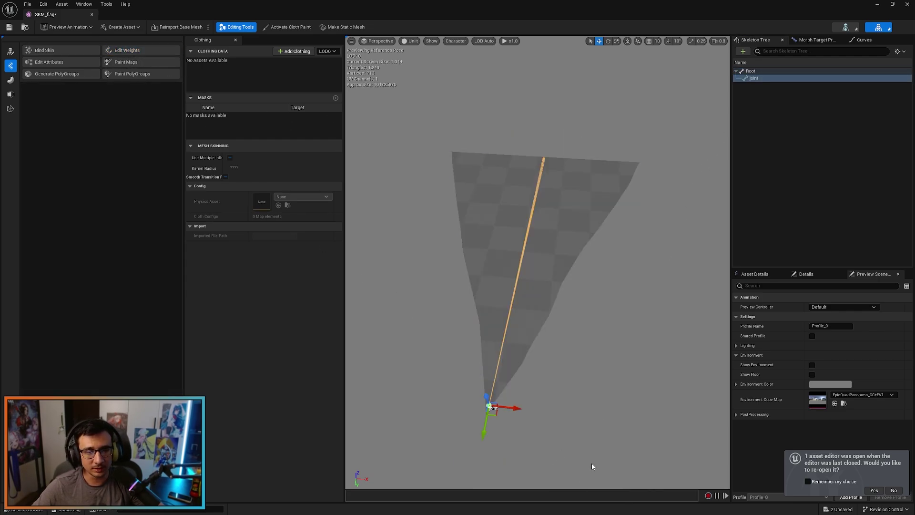
- Select the Root bone and save the edited skeletal mesh
{"action": "left_click", "coordinate": [752, 71]}
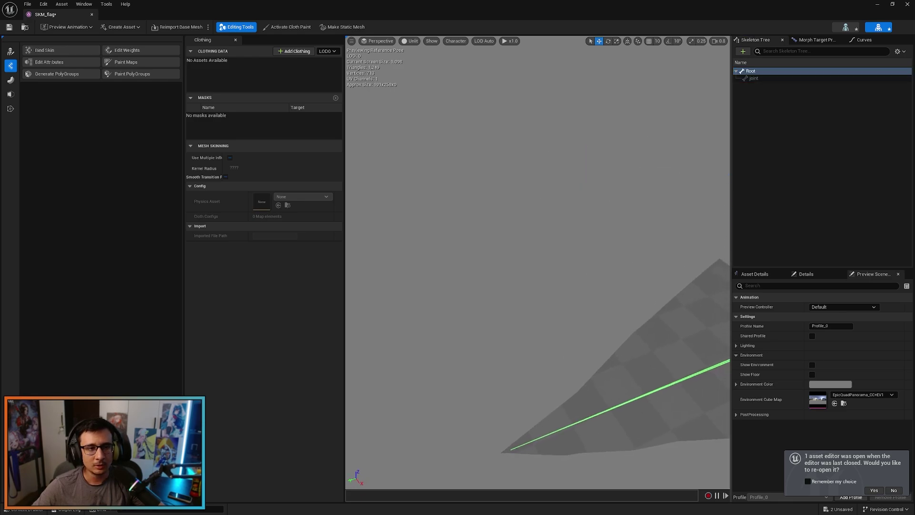
{"action": "scroll", "coordinate": [597, 275], "scroll_direction": "up", "scroll_amount": 3}
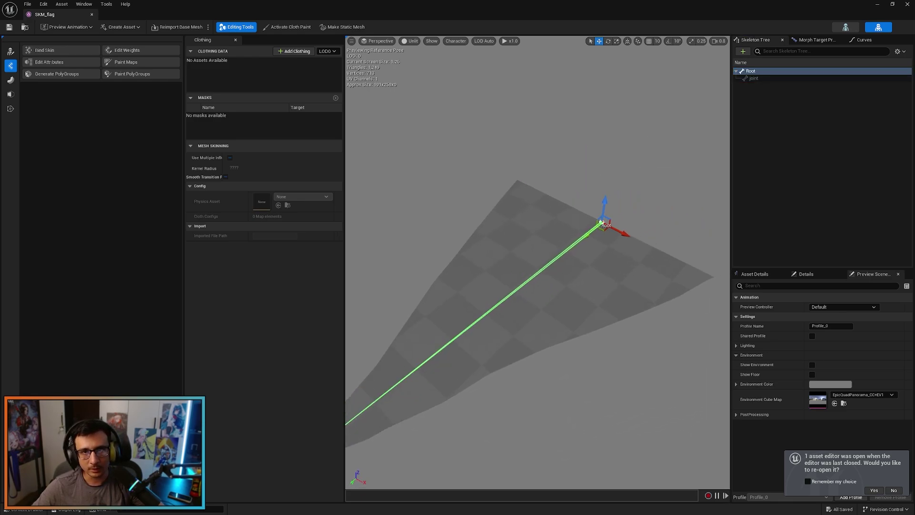
{"action": "key", "text": "w"}
{"action": "mouse_move", "coordinate": [581, 210]}
{"action": "right_mouse_down"}
{"action": "mouse_move", "coordinate": [610, 210]}
{"action": "mouse_move", "coordinate": [581, 210]}
{"action": "mouse_move", "coordinate": [591, 211]}
{"action": "right_mouse_up"}
{"action": "key", "text": "s"}
{"action": "right_click_drag", "start_coordinate": [579, 293], "coordinate": [595, 295]}
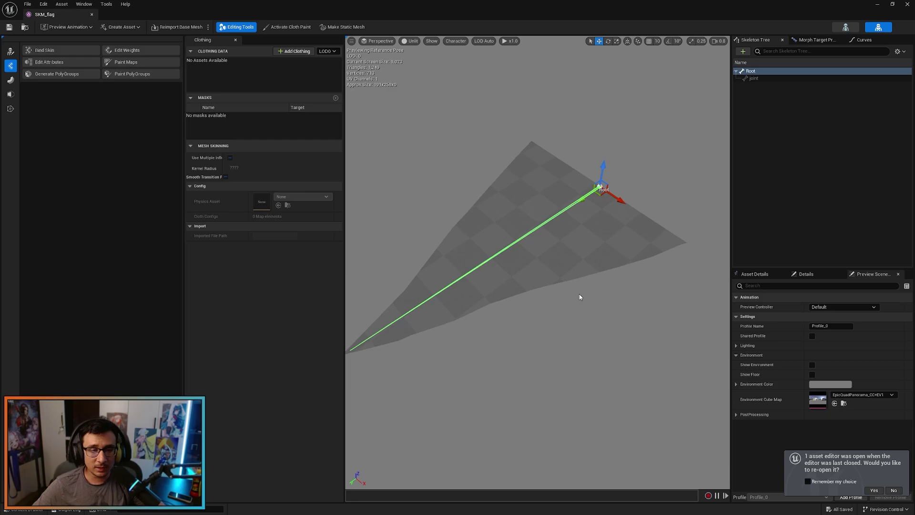
{"action": "key", "text": "ctrl+space"}
{"action": "right_click_drag", "start_coordinate": [593, 299], "coordinate": [597, 301]}
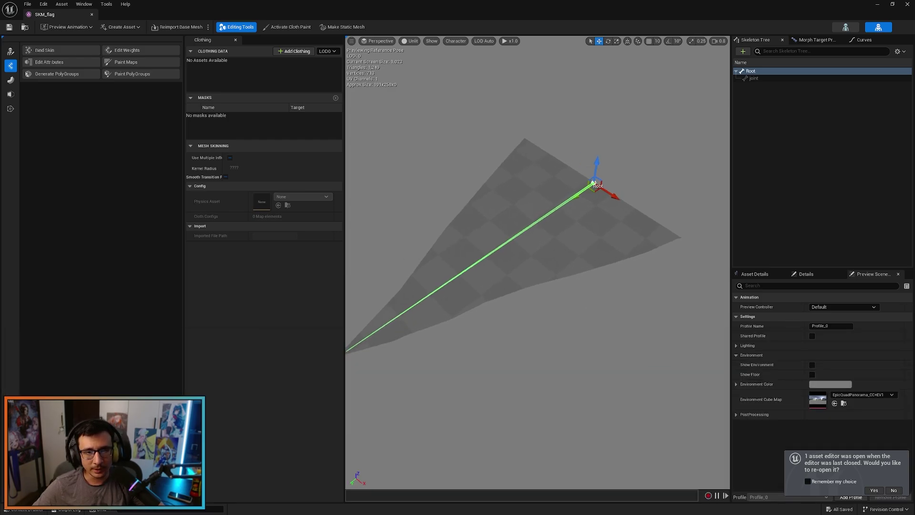
- Turn off the mesh Editing Tools and check that the Clothing window is enabled
{"action": "left_click", "coordinate": [244, 27]}
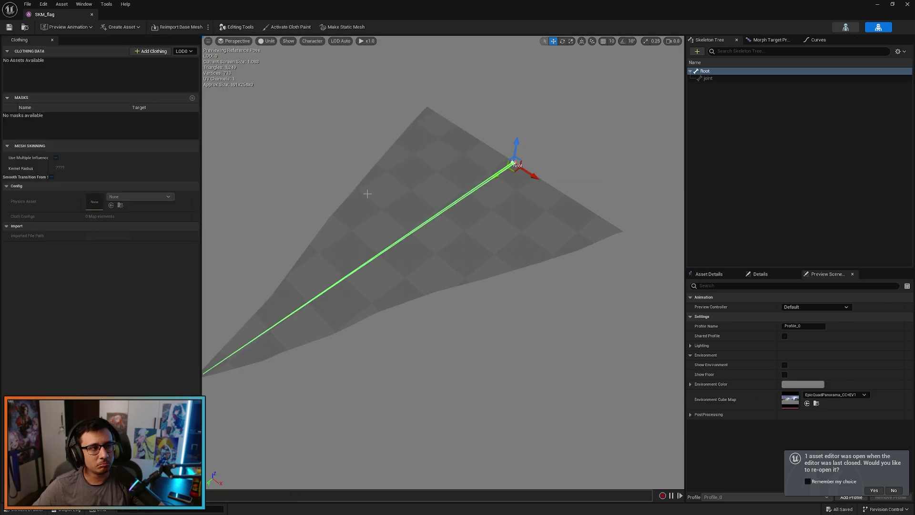
{"action": "left_click", "coordinate": [84, 4]}
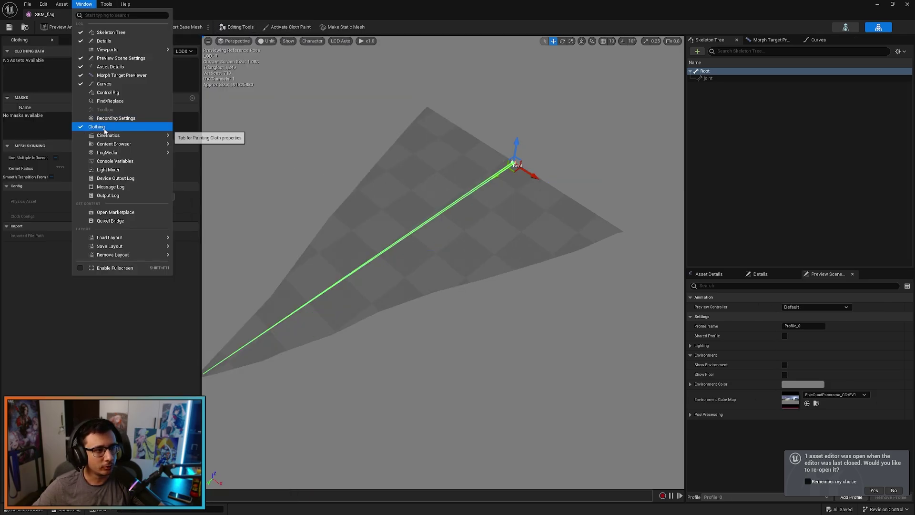
{"action": "mouse_move", "coordinate": [258, 146]}
{"action": "right_mouse_down"}
{"action": "mouse_move", "coordinate": [269, 148]}
{"action": "mouse_move", "coordinate": [258, 152]}
{"action": "right_mouse_up"}
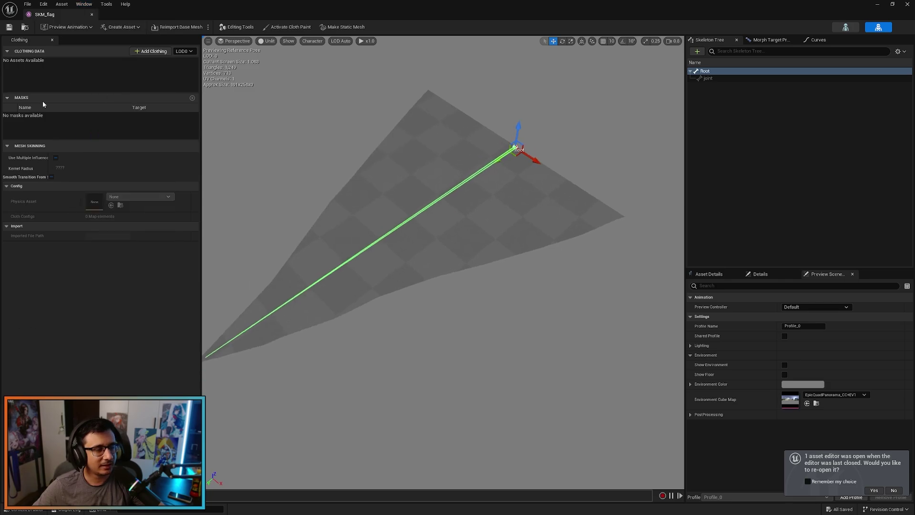
- Create clothing data from the flag's LOD0 section, with asset name SKM_flag_Clothing and no physics asset
{"action": "right_click", "coordinate": [476, 206]}
{"action": "mouse_move", "coordinate": [537, 255]}
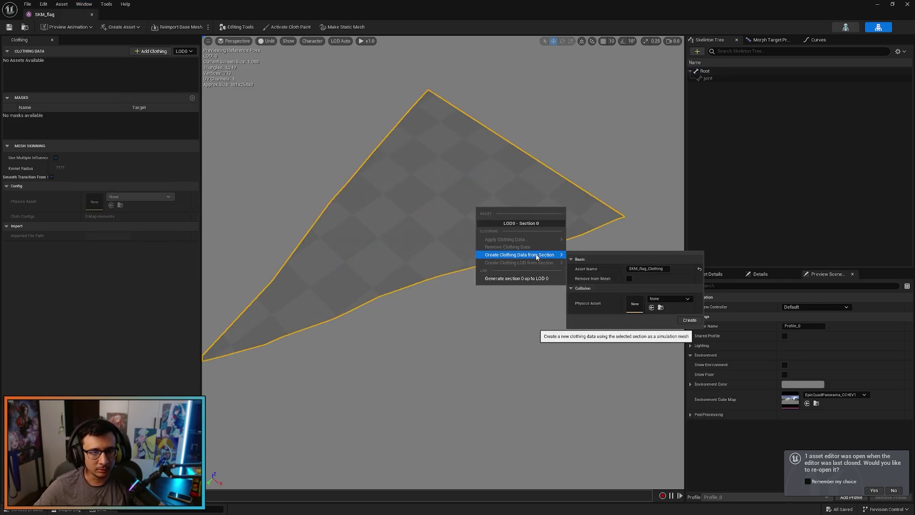
{"action": "left_click", "coordinate": [690, 319]}
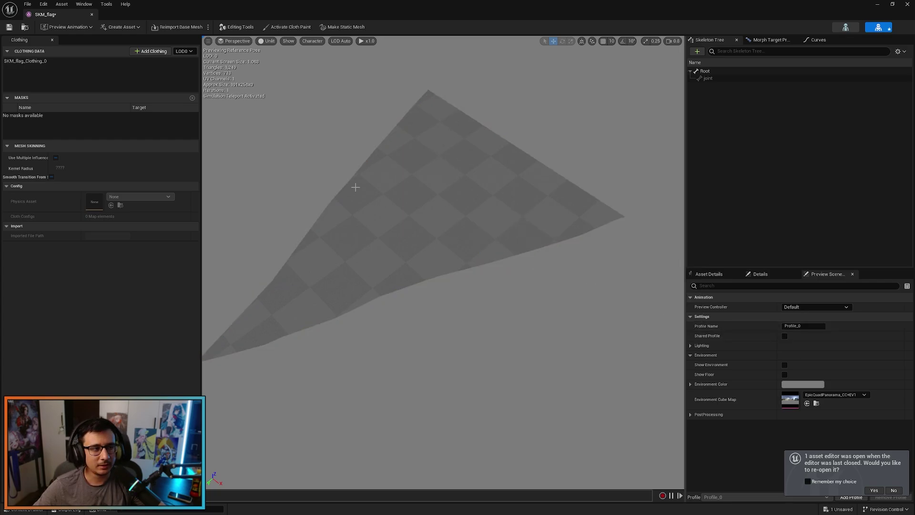
- Apply the SKM_flag_Clothing_0 - LOD0 clothing data to the flag section and check the section's clothing options
{"action": "right_click", "coordinate": [392, 195]}
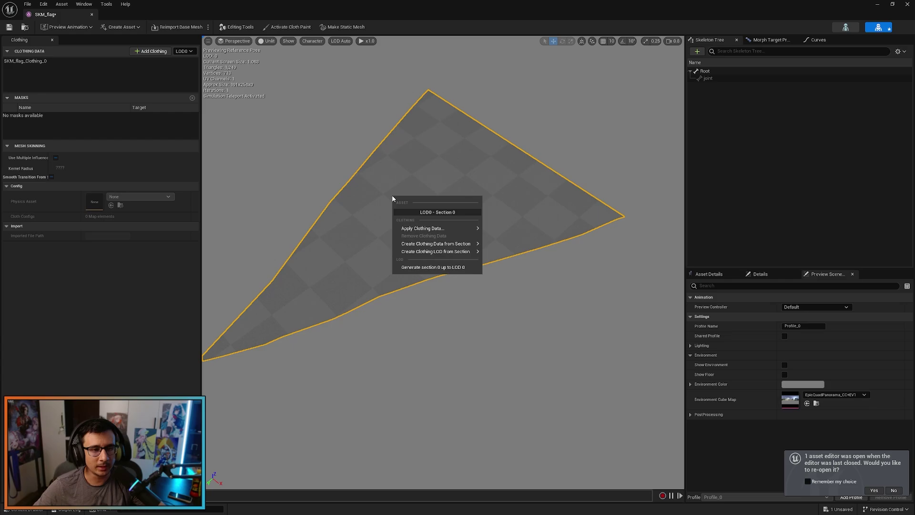
{"action": "mouse_move", "coordinate": [419, 228]}
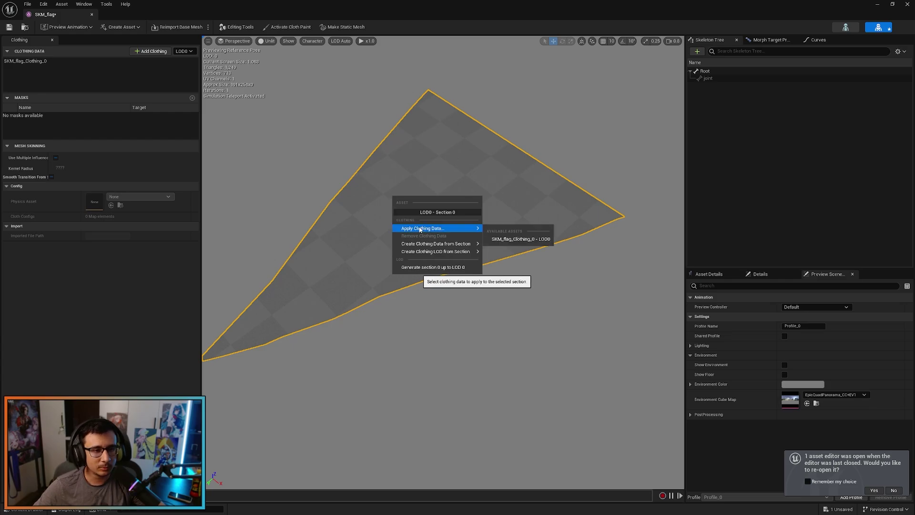
{"action": "left_click", "coordinate": [515, 240]}
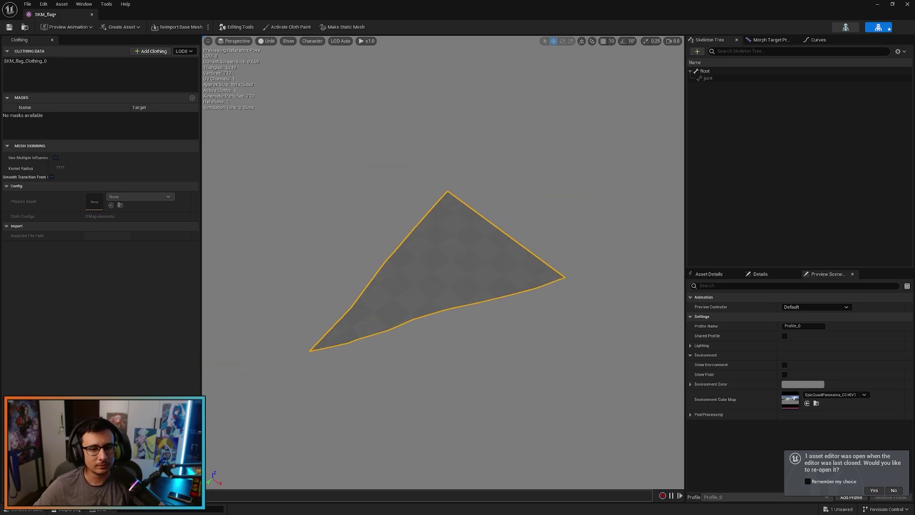
{"action": "right_click", "coordinate": [466, 244]}
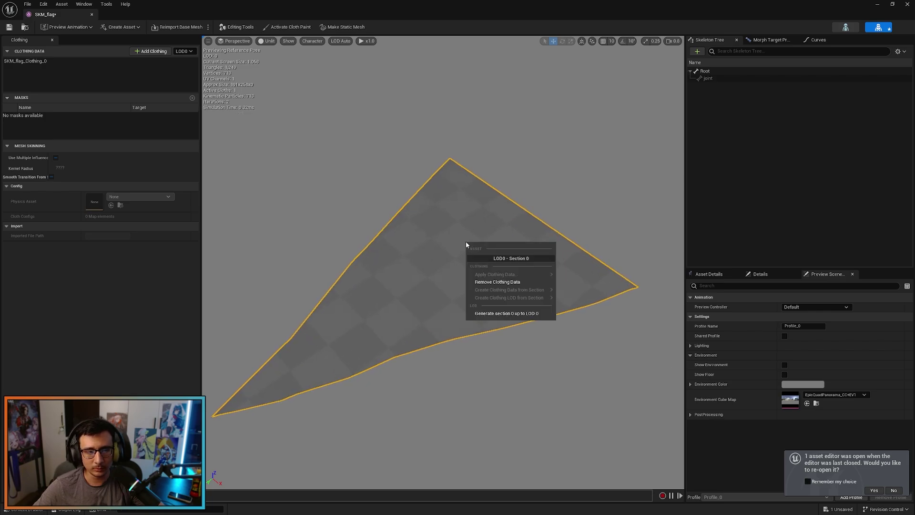
{"action": "left_click", "coordinate": [366, 240]}
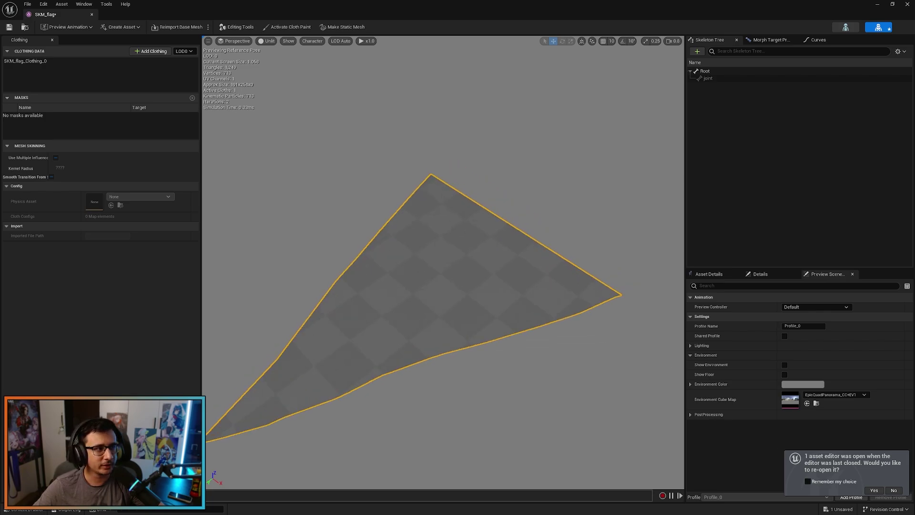
- Select the SKM_flag_Clothing_0 data with its Max Distance mask and activate cloth painting
{"action": "left_click", "coordinate": [56, 62]}
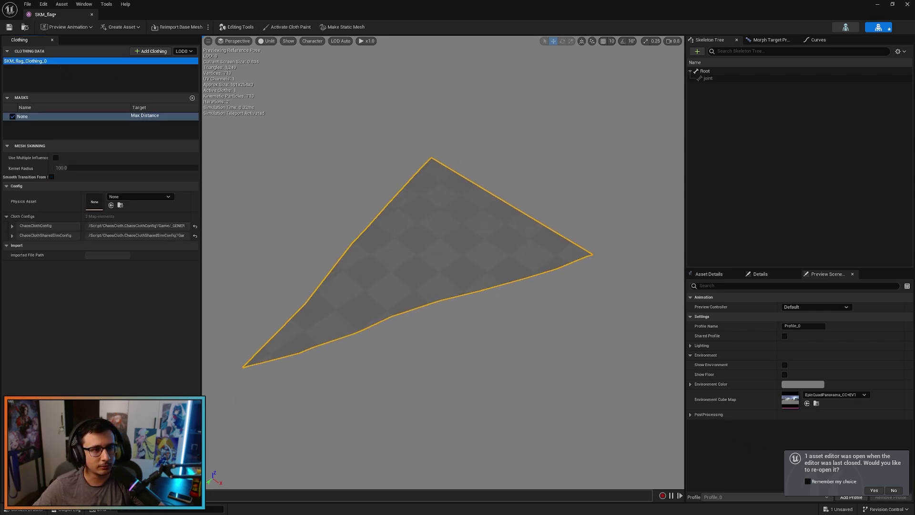
{"action": "right_click_drag", "start_coordinate": [444, 262], "coordinate": [429, 295]}
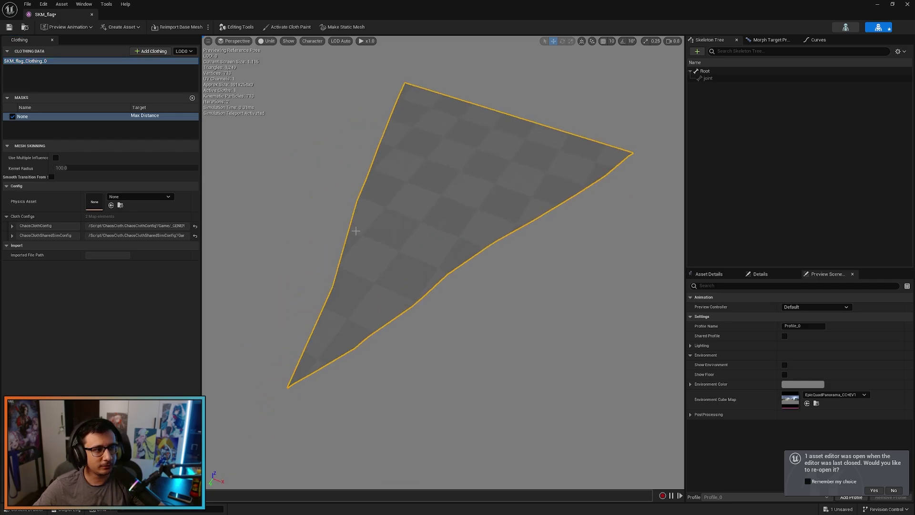
{"action": "right_click", "coordinate": [405, 186]}
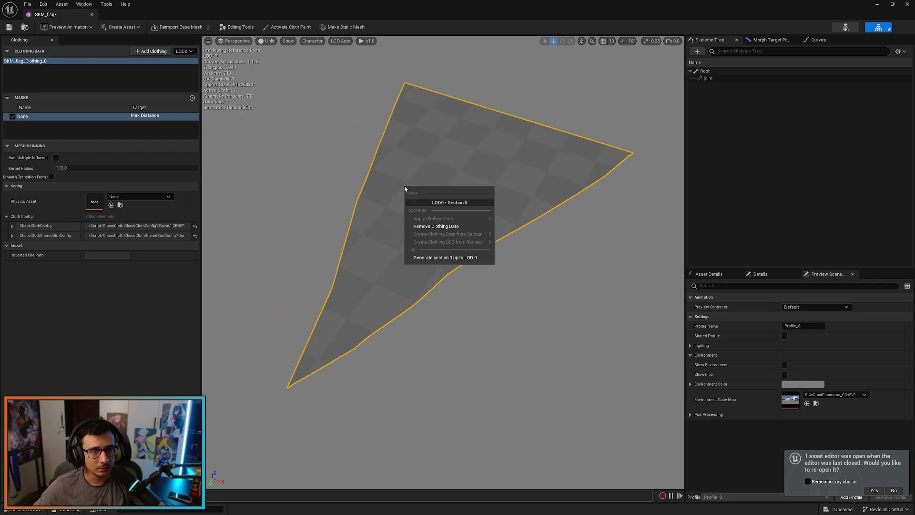
{"action": "right_click_drag", "start_coordinate": [372, 179], "coordinate": [368, 199]}
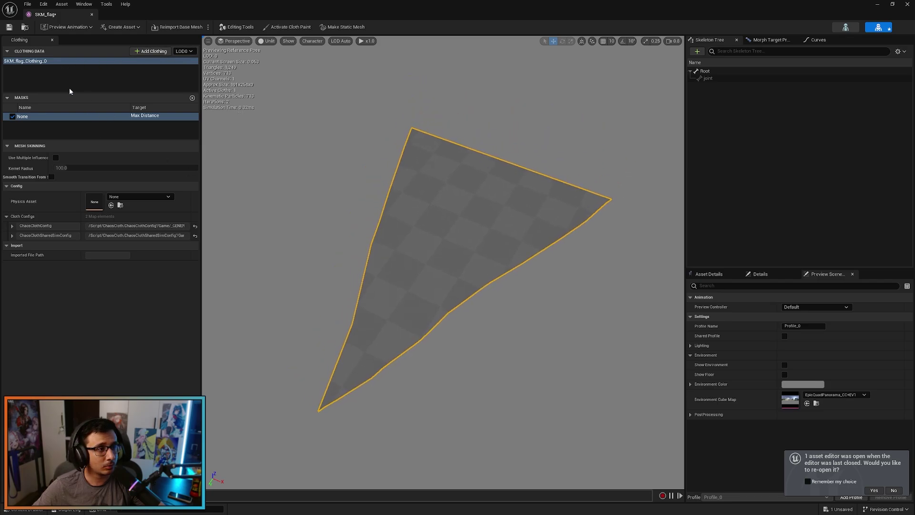
{"action": "right_click", "coordinate": [55, 63]}
{"action": "left_click", "coordinate": [314, 162]}
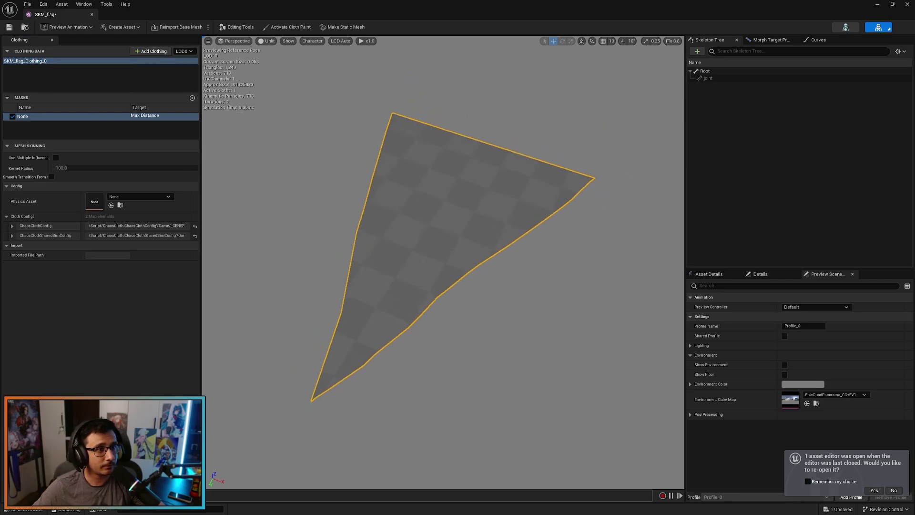
{"action": "left_click", "coordinate": [282, 30]}
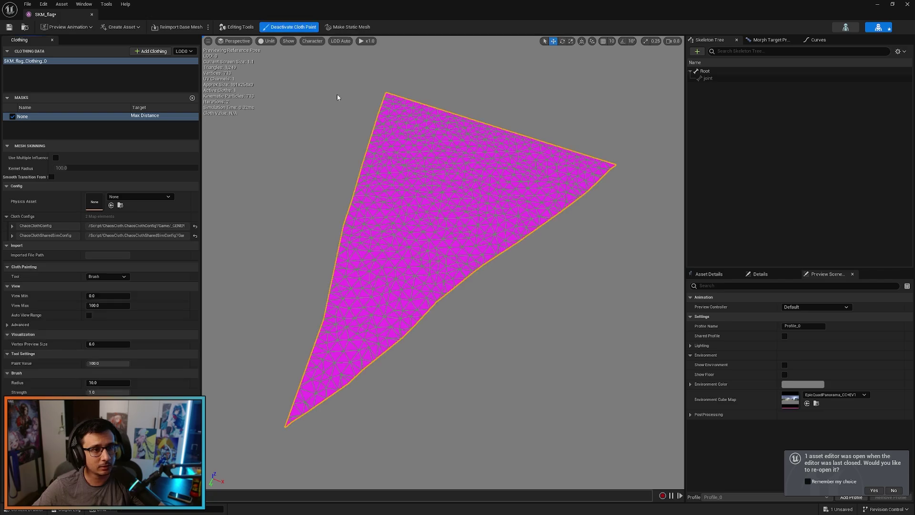
- Select the Root bone, set the brush radius to 50, and paint the flag's Max Distance at 100 except along its short edge
{"action": "left_click", "coordinate": [705, 71]}
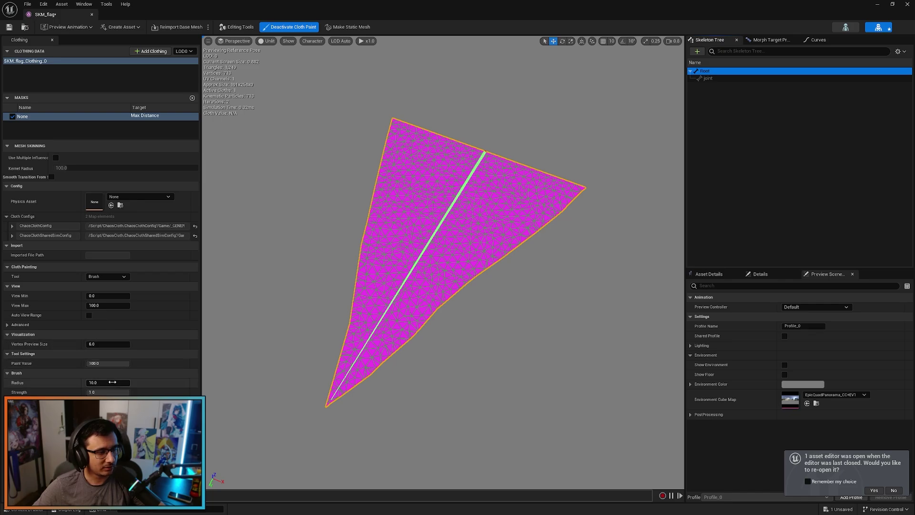
{"action": "left_click_drag", "start_coordinate": [112, 383], "coordinate": [117, 383]}
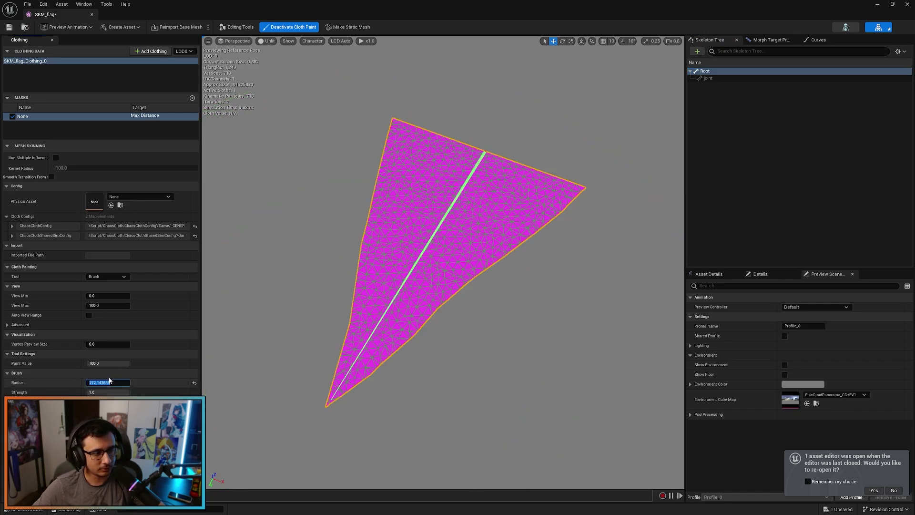
{"action": "type", "text": "50.0"}
{"action": "mouse_move", "coordinate": [363, 324]}
{"action": "left_mouse_down"}
{"action": "mouse_move", "coordinate": [368, 351]}
{"action": "mouse_move", "coordinate": [347, 386]}
{"action": "mouse_move", "coordinate": [376, 356]}
{"action": "mouse_move", "coordinate": [376, 241]}
{"action": "mouse_move", "coordinate": [471, 266]}
{"action": "mouse_move", "coordinate": [476, 235]}
{"action": "mouse_move", "coordinate": [439, 224]}
{"action": "mouse_move", "coordinate": [396, 186]}
{"action": "mouse_move", "coordinate": [429, 224]}
{"action": "mouse_move", "coordinate": [516, 242]}
{"action": "left_mouse_up"}
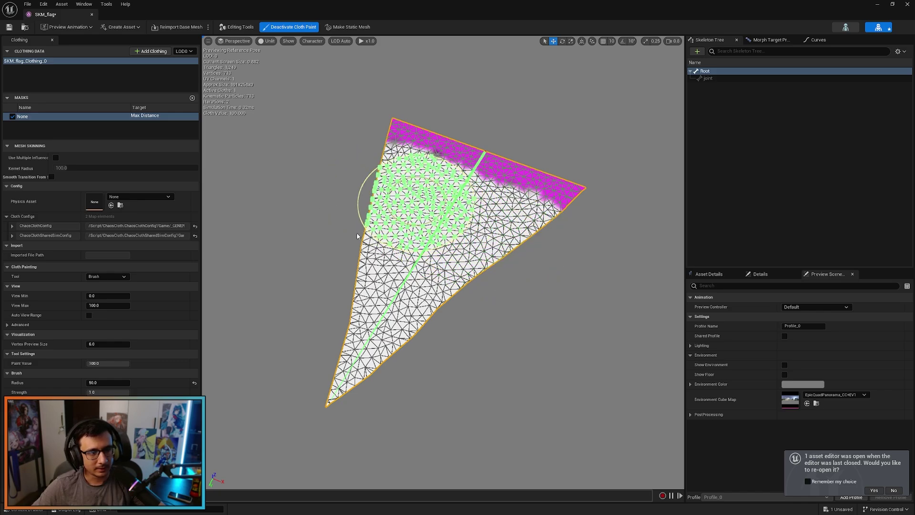
- Set the paint value to 50 and brush radius to 15, and paint a band parallel to the flag's short edge
{"action": "left_click", "coordinate": [117, 365]}
{"action": "type", "text": "50"}
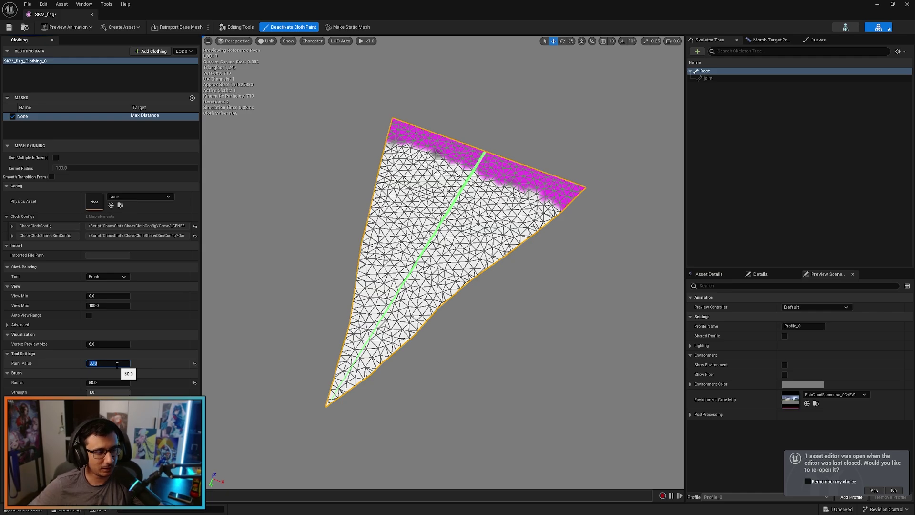
{"action": "key", "text": "Tab"}
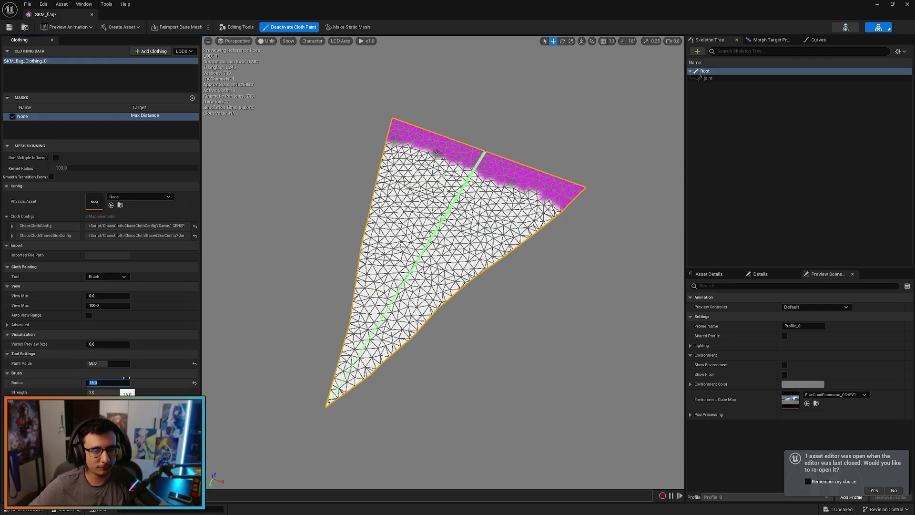
{"action": "left_click_drag", "start_coordinate": [511, 206], "coordinate": [522, 212], "text": "alt"}
{"action": "left_click_drag", "start_coordinate": [639, 310], "coordinate": [525, 173]}
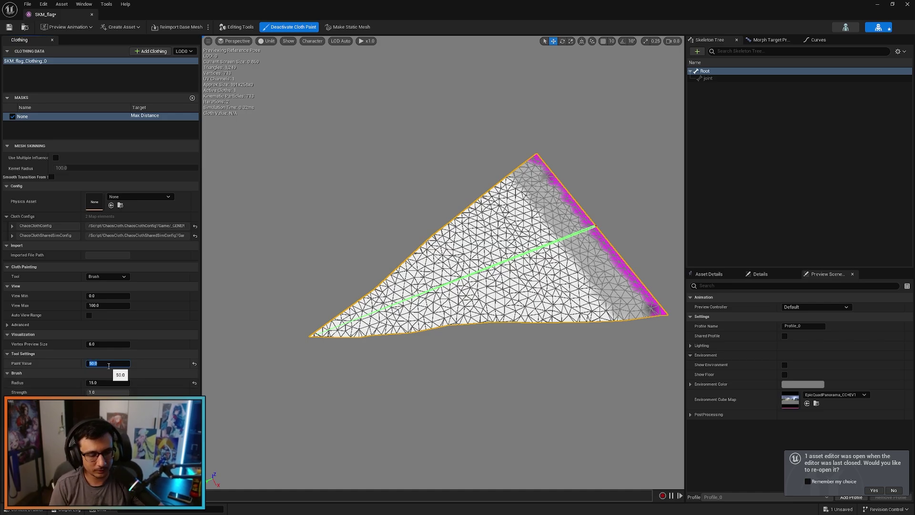
- Set the paint value to 75 and paint a transition band between the 50 band and the fully painted area
{"action": "type", "text": "75"}
{"action": "key", "text": "Return"}
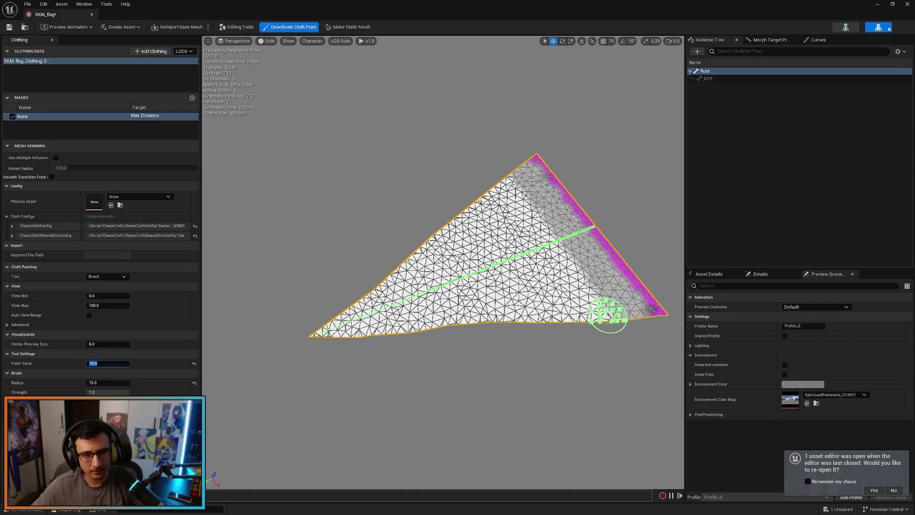
{"action": "left_click_drag", "start_coordinate": [596, 306], "coordinate": [508, 186]}
{"action": "right_click_drag", "start_coordinate": [509, 185], "coordinate": [562, 184]}
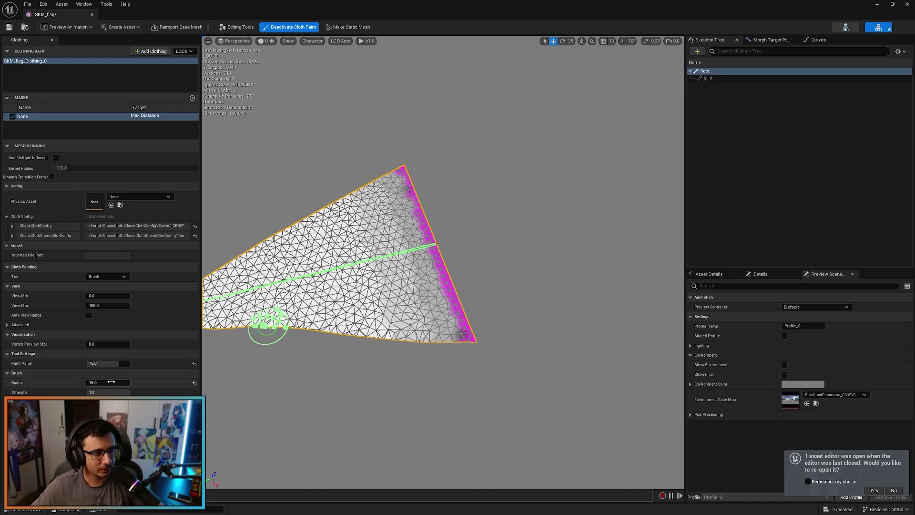
- Set the paint value to 0, paint along the flag's whole short edge, and decline re-opening the previous asset editor
{"action": "left_click", "coordinate": [109, 364]}
{"action": "type", "text": "0"}
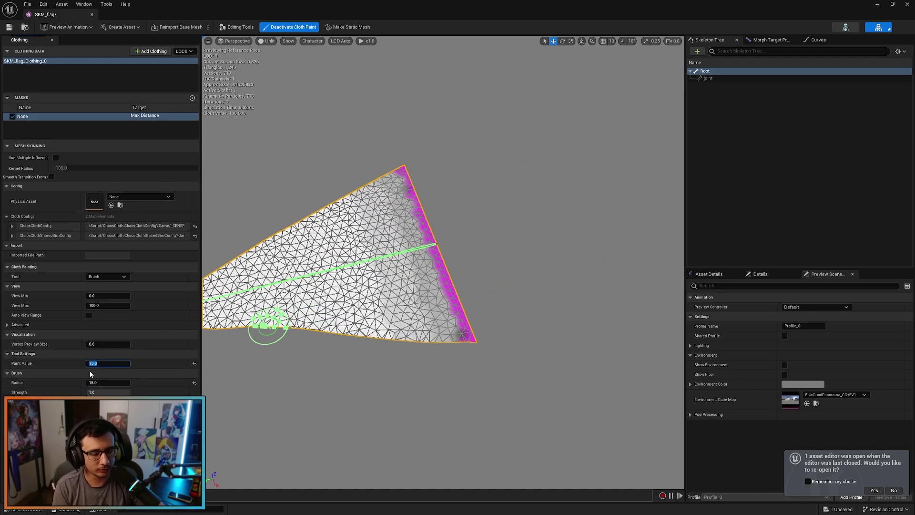
{"action": "key", "text": "Return"}
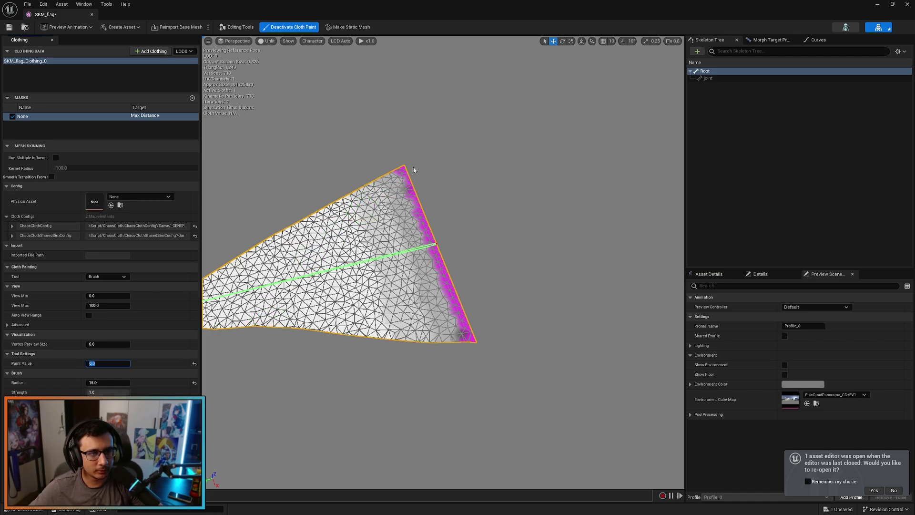
{"action": "left_click_drag", "start_coordinate": [416, 198], "coordinate": [473, 338]}
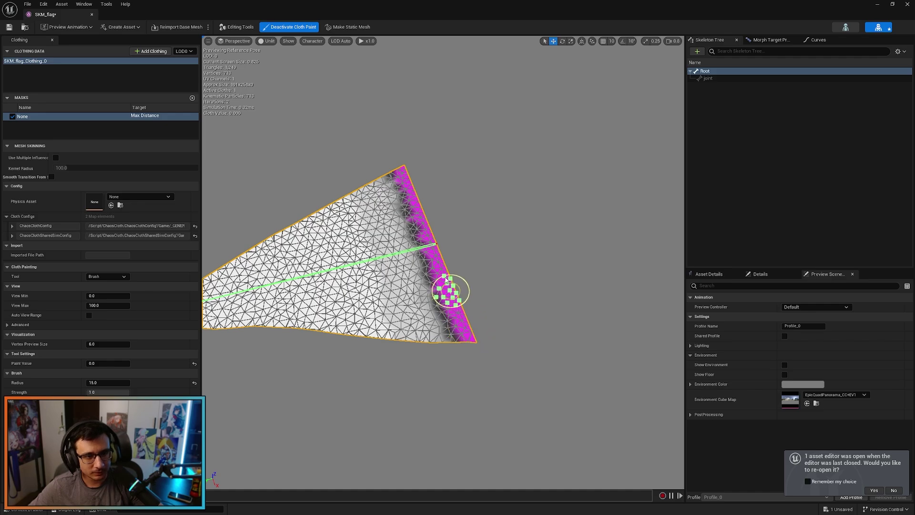
{"action": "left_click_drag", "start_coordinate": [429, 233], "coordinate": [460, 236], "text": "alt"}
{"action": "mouse_move", "coordinate": [429, 234]}
{"action": "right_mouse_down"}
{"action": "mouse_move", "coordinate": [343, 239]}
{"action": "mouse_move", "coordinate": [357, 228]}
{"action": "right_mouse_up"}
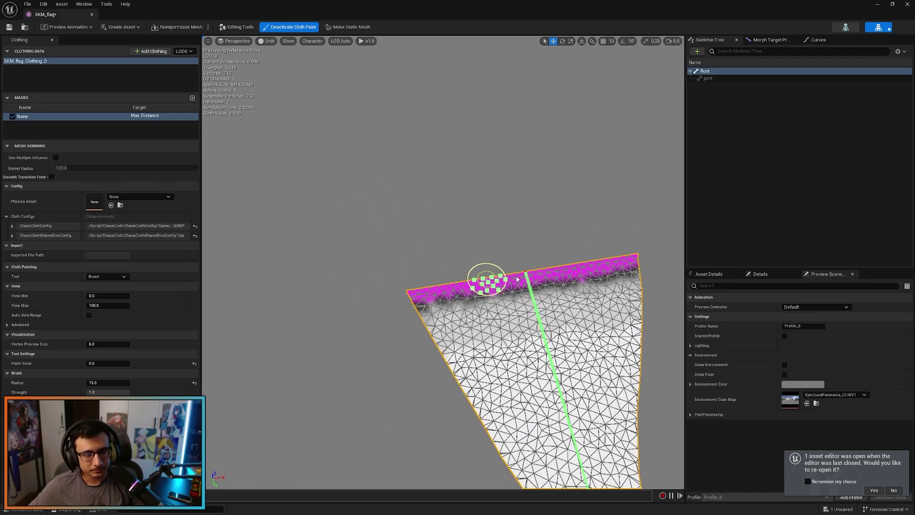
{"action": "right_click_drag", "start_coordinate": [507, 276], "coordinate": [507, 276]}
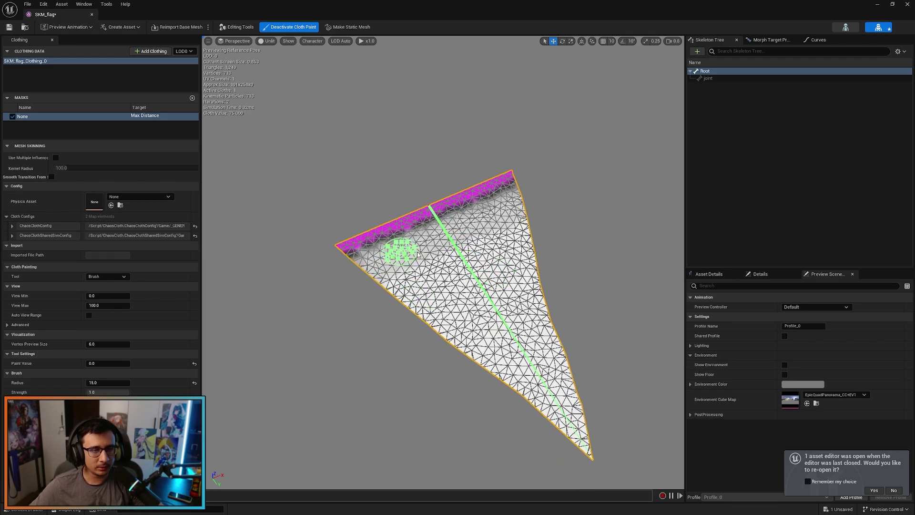
{"action": "left_click", "coordinate": [893, 491]}
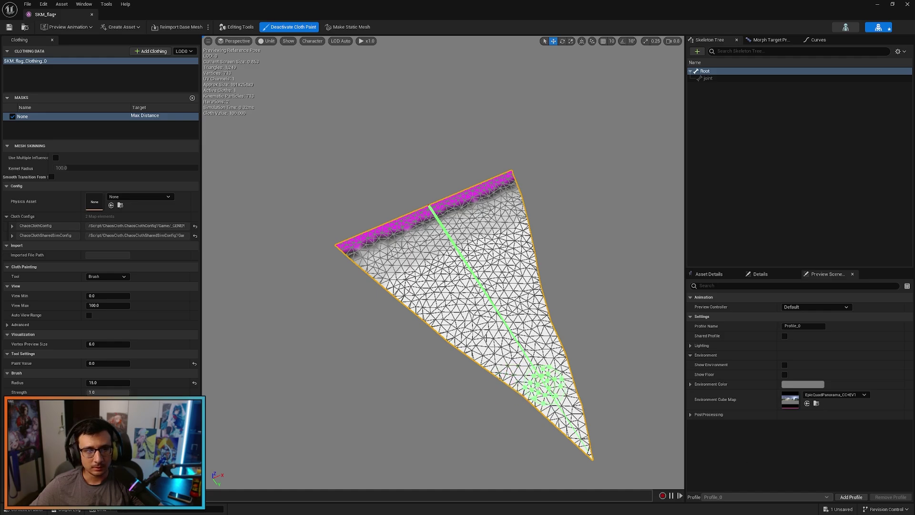
{"action": "right_click_drag", "start_coordinate": [450, 281], "coordinate": [450, 280]}
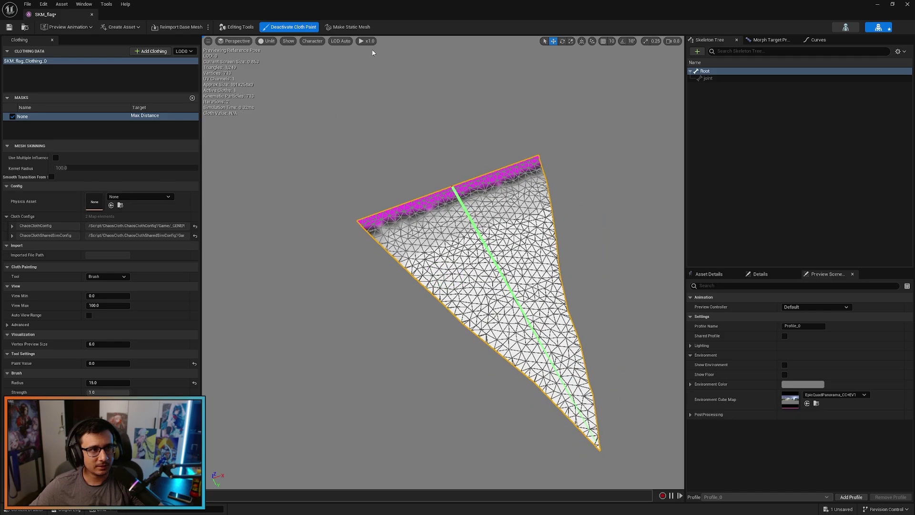
- Deactivate cloth painting to preview the flag's cloth simulation, and save the skeletal mesh
{"action": "left_click", "coordinate": [312, 28]}
{"action": "right_click_drag", "start_coordinate": [420, 213], "coordinate": [420, 212]}
{"action": "right_click_drag", "start_coordinate": [433, 250], "coordinate": [433, 251]}
{"action": "key", "text": "ctrl+s"}
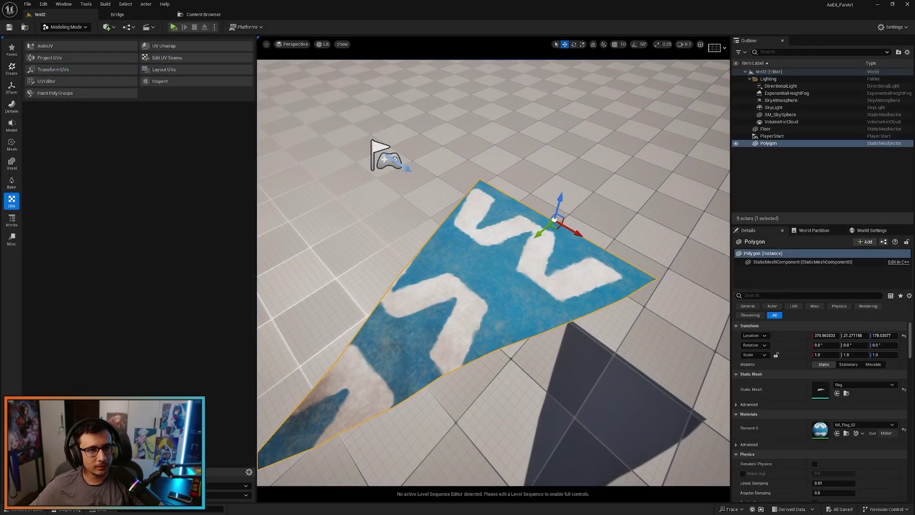
- Place the SKM_flag skeletal mesh in the level beside the static flag
{"action": "right_click_drag", "start_coordinate": [494, 334], "coordinate": [494, 333]}
{"action": "key", "text": "ctrl+space"}
{"action": "left_click_drag", "start_coordinate": [555, 380], "coordinate": [587, 278]}
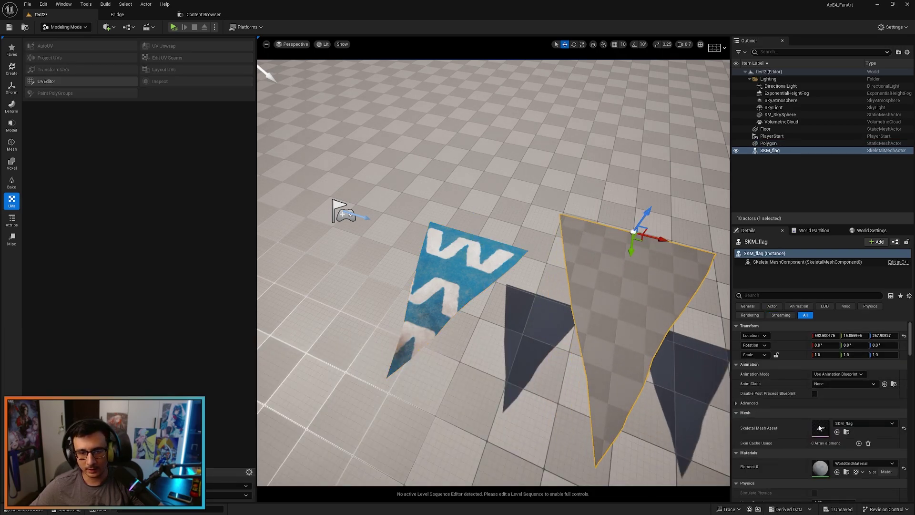
- Open the placed flag's skeletal mesh asset to check its cloth simulation, close it, and view its folder in the content browser
{"action": "double_click", "coordinate": [820, 428]}
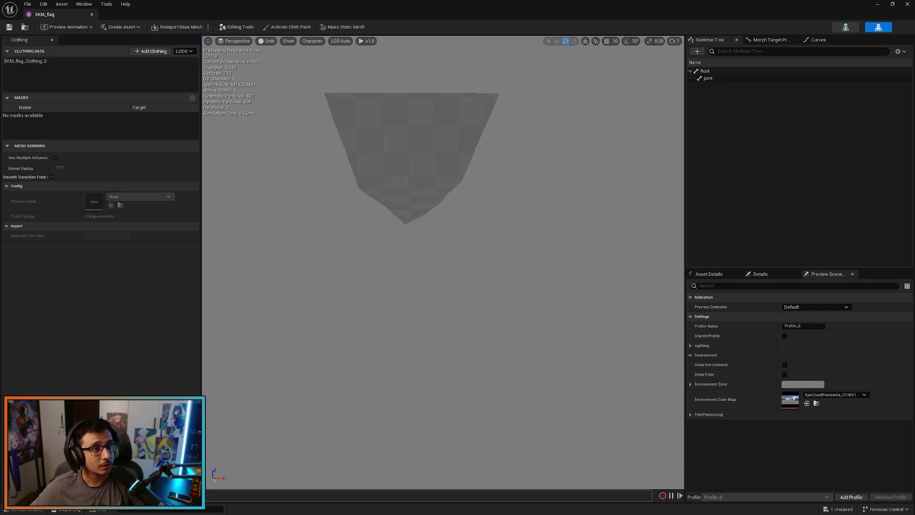
{"action": "left_click", "coordinate": [92, 14]}
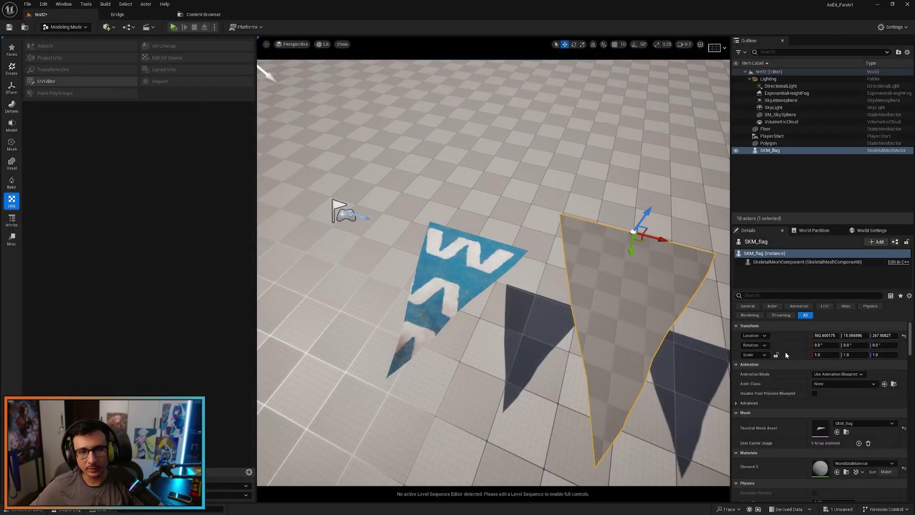
{"action": "scroll", "coordinate": [860, 403], "scroll_direction": "down", "scroll_amount": 2}
{"action": "key", "text": "ctrl+space"}
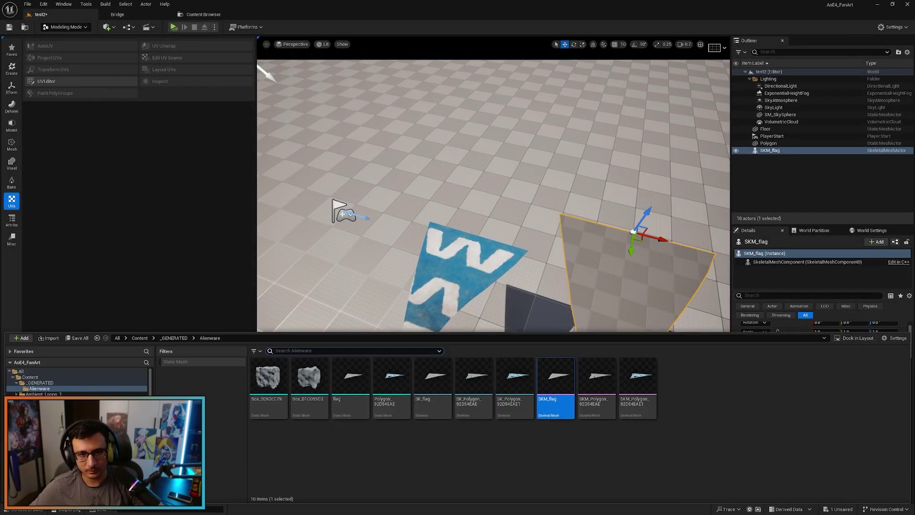
- Assign the MI_Flag_02 material instance to Element 0 of the placed SKM_flag
{"action": "right_click_drag", "start_coordinate": [562, 200], "coordinate": [586, 229]}
{"action": "left_click", "coordinate": [854, 440]}
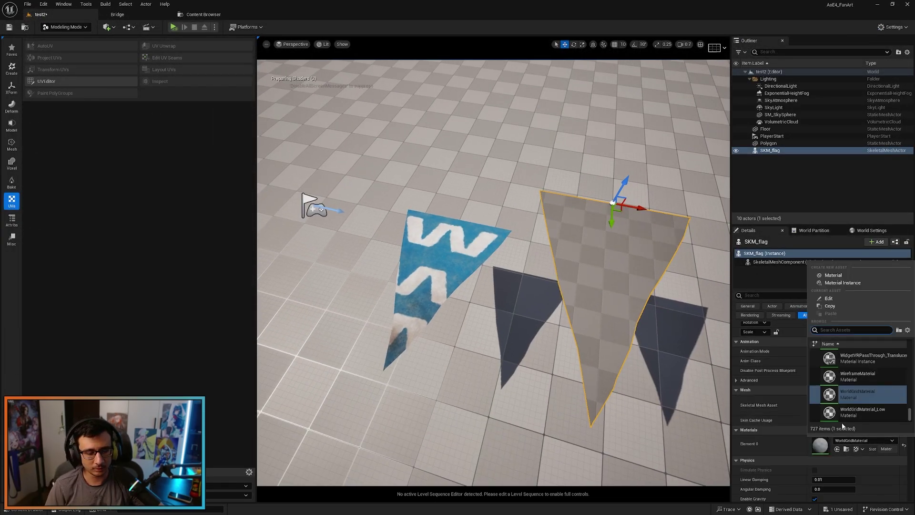
{"action": "type", "text": "flag 02"}
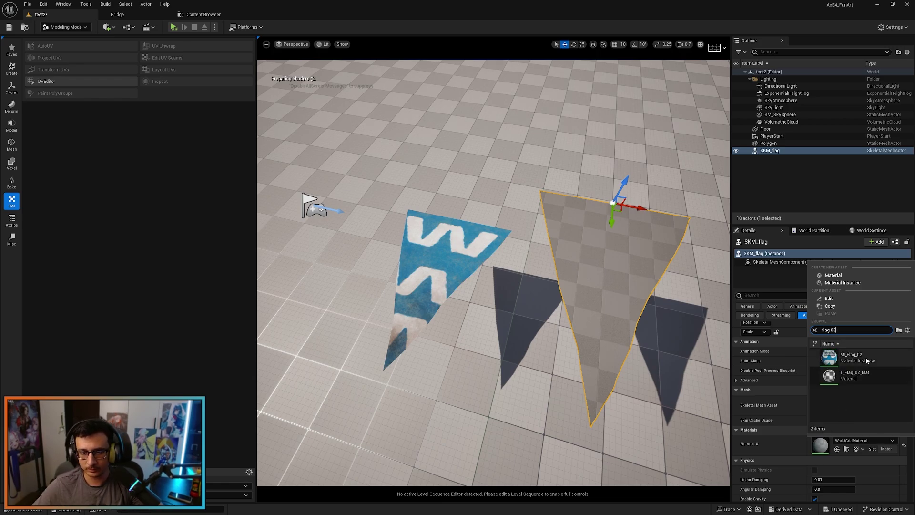
{"action": "left_click", "coordinate": [853, 357]}
- Switch to Selection Mode, simulate the level to examine the flag's cloth motion from the side, and stop the simulation
{"action": "right_click_drag", "start_coordinate": [524, 267], "coordinate": [434, 260]}
{"action": "key", "text": "shift+1"}
{"action": "left_click", "coordinate": [175, 28]}
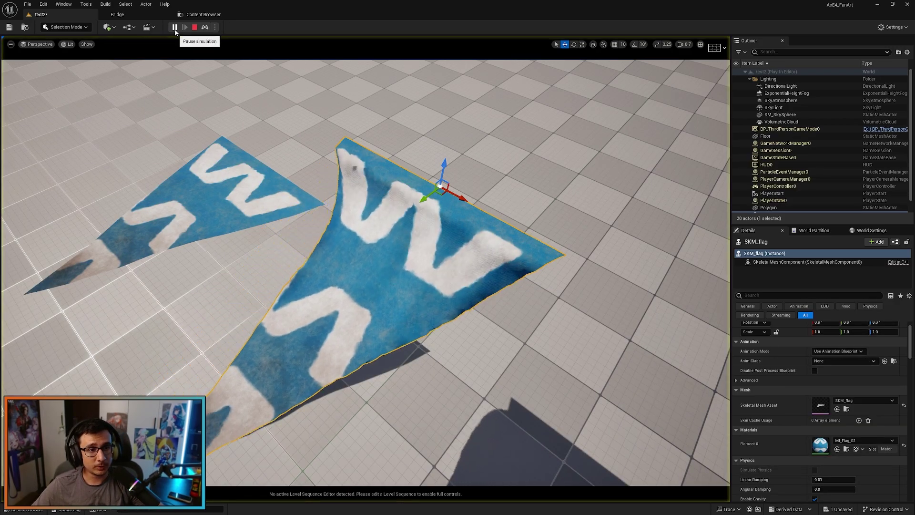
{"action": "right_click_drag", "start_coordinate": [411, 321], "coordinate": [404, 269]}
{"action": "key", "text": "s"}
{"action": "key", "text": "q"}
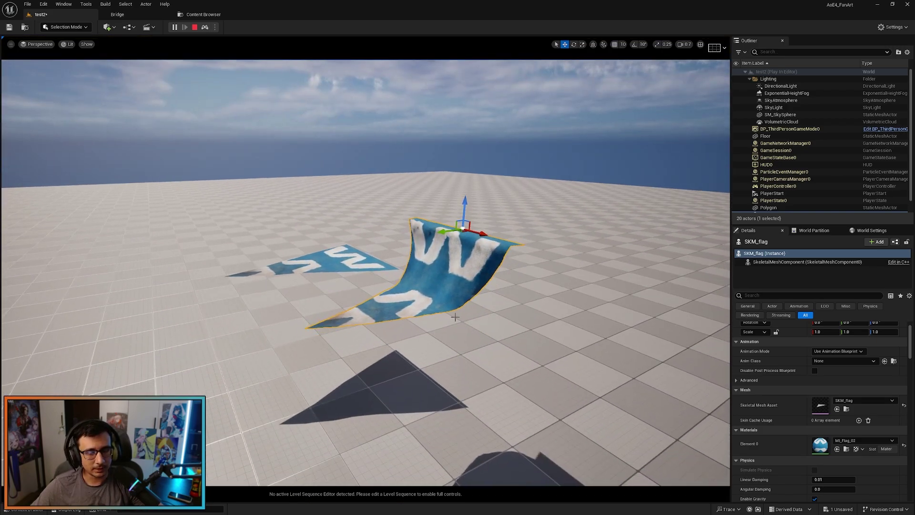
{"action": "key", "text": "Escape"}
- Move SKM_flag up and away from the static flag, and run a short simulation to check its motion
{"action": "left_click_drag", "start_coordinate": [459, 223], "coordinate": [663, 129]}
{"action": "key", "text": "e"}
{"action": "right_click_drag", "start_coordinate": [662, 129], "coordinate": [679, 129]}
{"action": "key", "text": "w"}
{"action": "key", "text": "d"}
{"action": "left_click", "coordinate": [174, 28]}
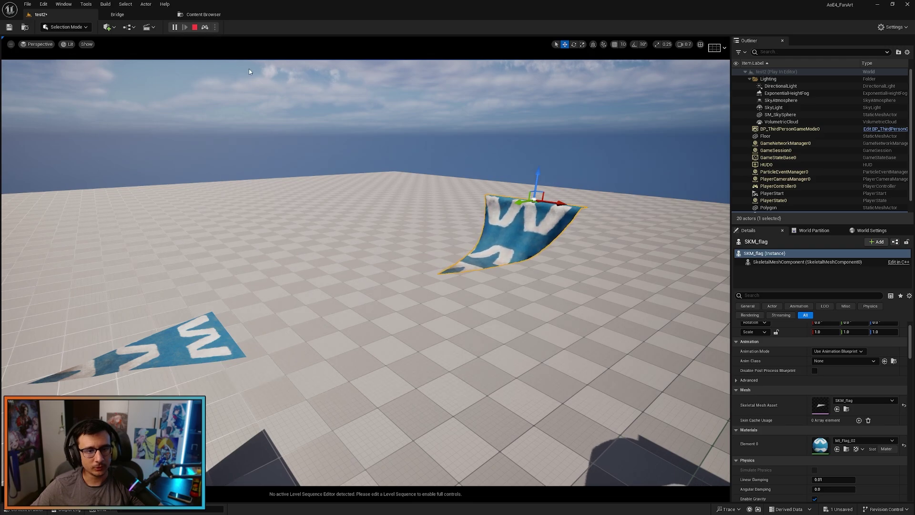
{"action": "key", "text": "Escape"}
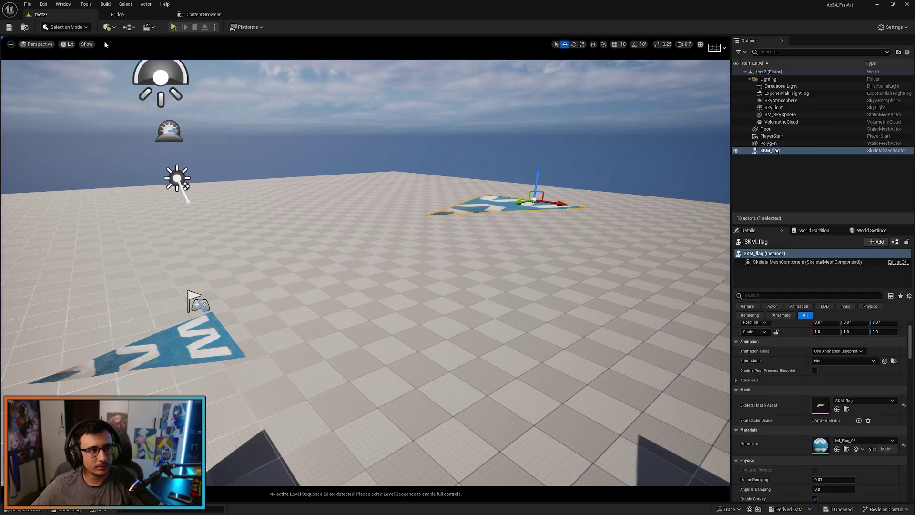
- Add a Wind Directional Source actor to the level
{"action": "left_click", "coordinate": [109, 28]}
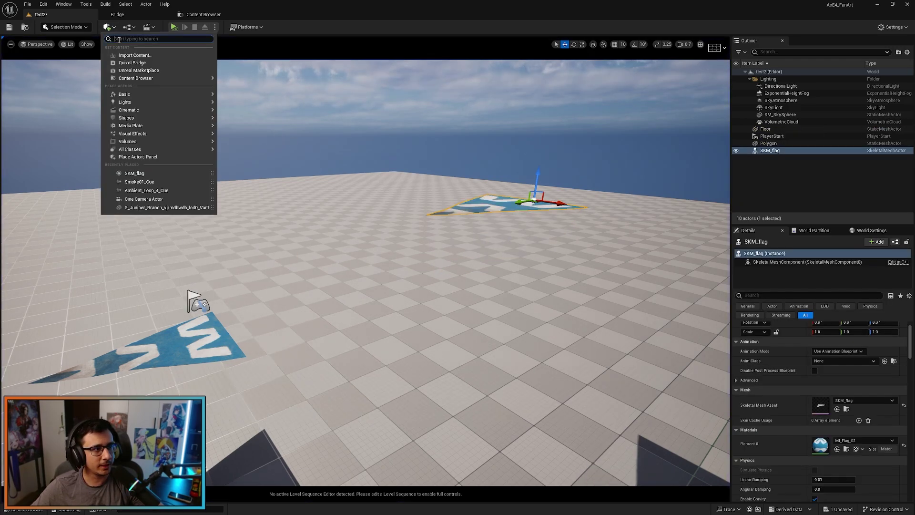
{"action": "type", "text": "wind"}
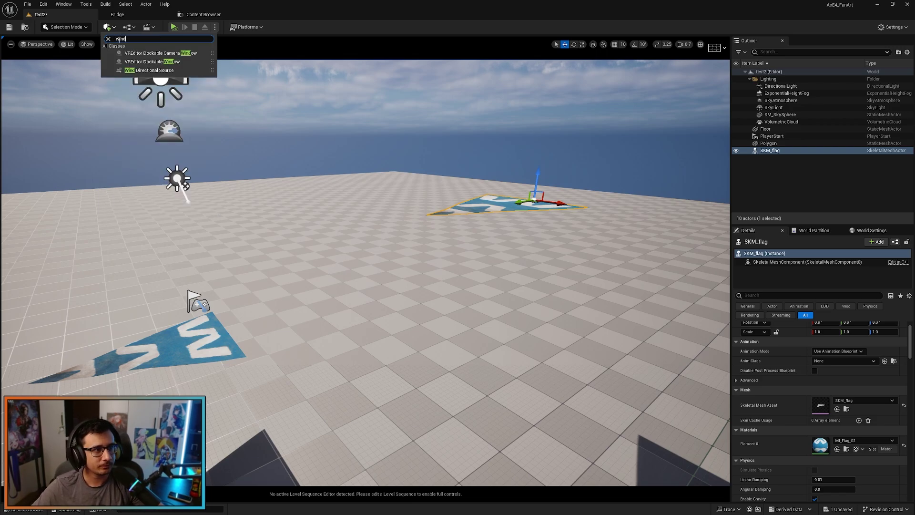
{"action": "left_click", "coordinate": [161, 70]}
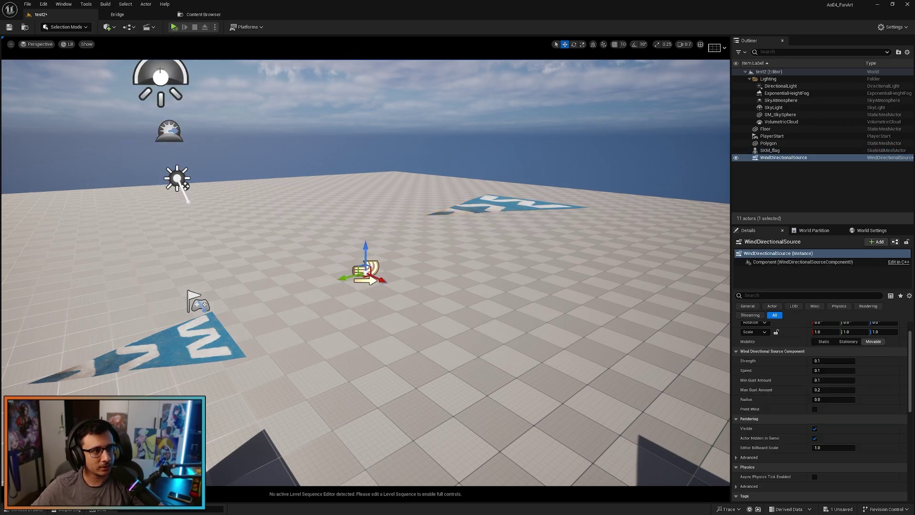
- Rotate the wind source to about -79° around Z
{"action": "left_click", "coordinate": [107, 29]}
{"action": "right_click_drag", "start_coordinate": [376, 222], "coordinate": [390, 243]}
{"action": "key", "text": "w"}
{"action": "key", "text": "s"}
{"action": "key", "text": "e"}
{"action": "left_click_drag", "start_coordinate": [330, 285], "coordinate": [345, 281]}
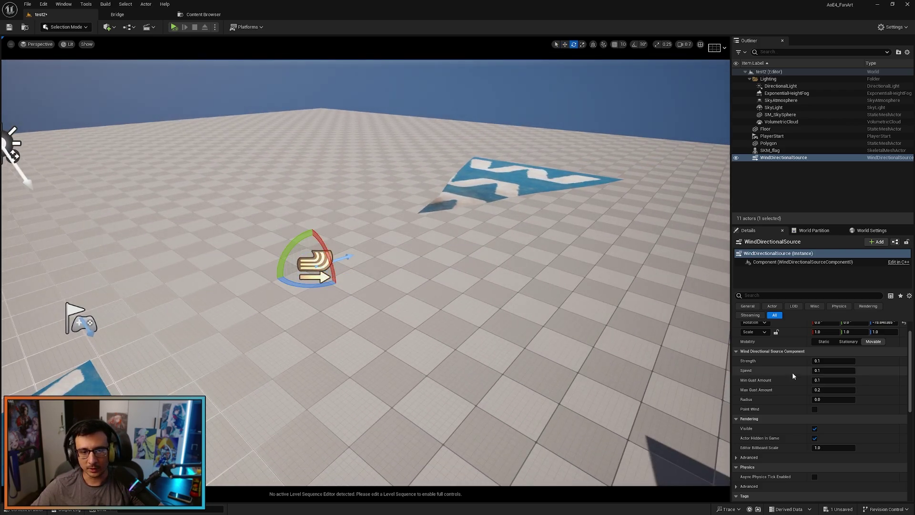
{"action": "scroll", "coordinate": [792, 372], "scroll_direction": "up", "scroll_amount": 2}
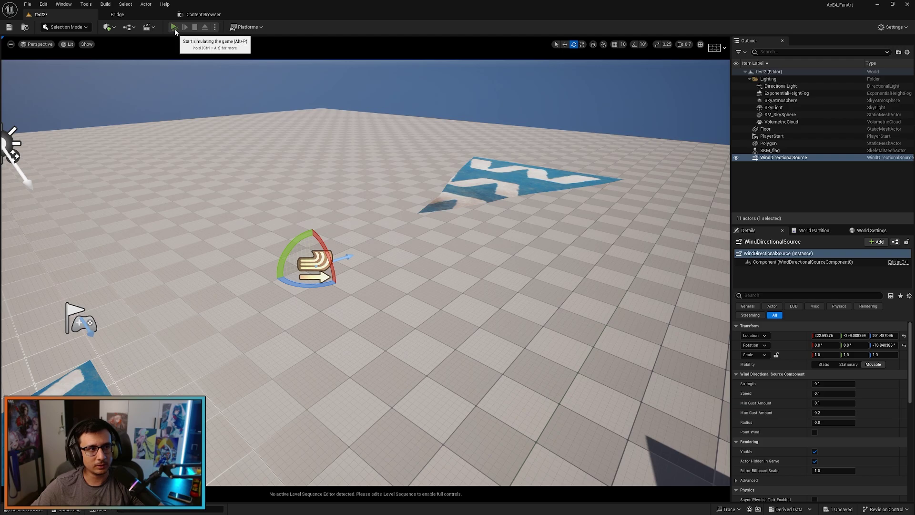
- Simulate the level, find the WindDirectionalSource by searching "wind", and set its Speed to 10
{"action": "left_click", "coordinate": [174, 27]}
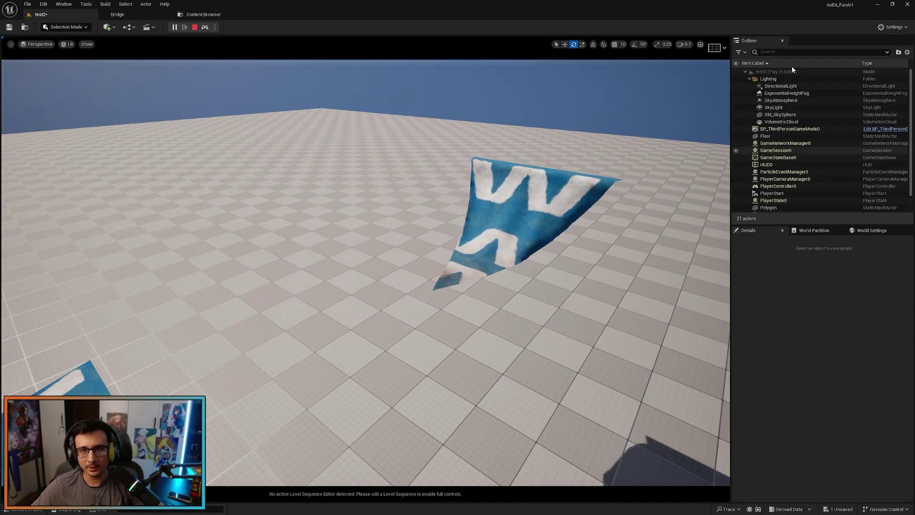
{"action": "left_click", "coordinate": [784, 53]}
{"action": "type", "text": "wind"}
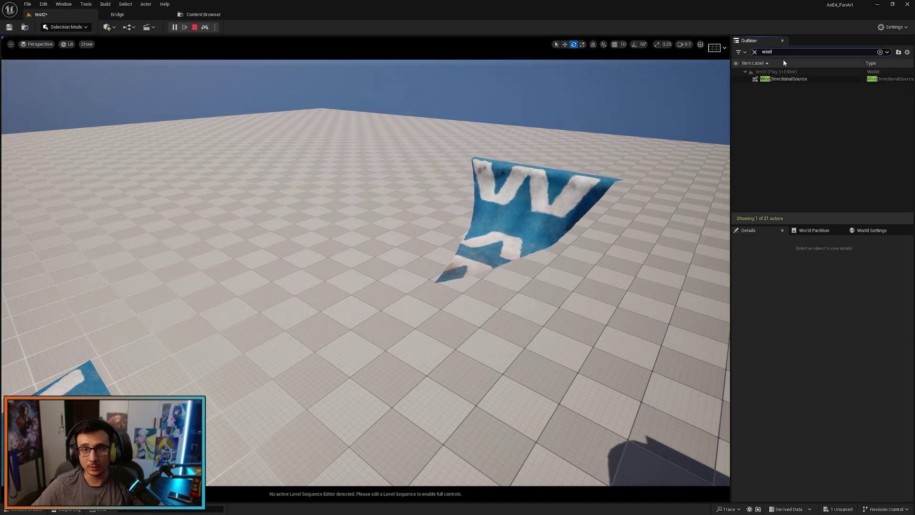
{"action": "left_click", "coordinate": [785, 78]}
{"action": "left_click", "coordinate": [874, 365]}
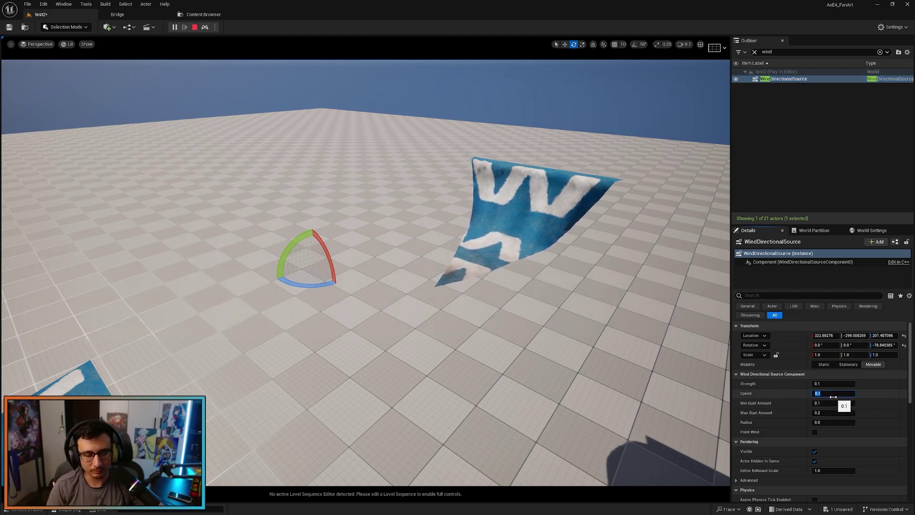
{"action": "type", "text": "10"}
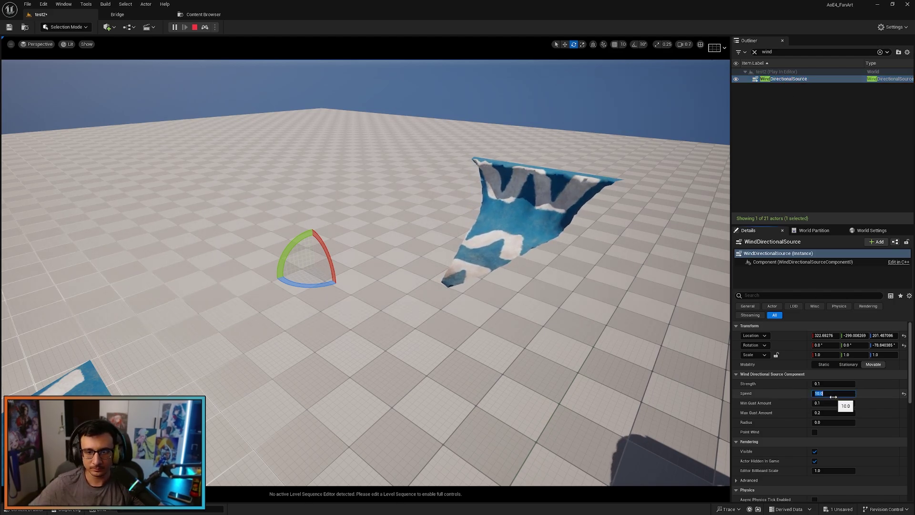
- Set the wind source's Strength to 10 and view the simulated flag from the other side
{"action": "key", "text": "Return"}
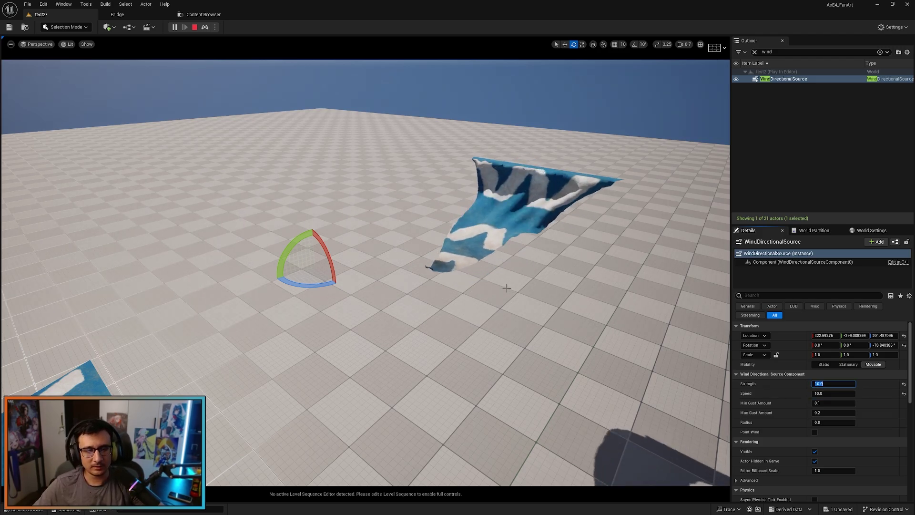
{"action": "right_click_drag", "start_coordinate": [505, 287], "coordinate": [536, 244]}
{"action": "key", "text": "d"}
{"action": "key", "text": "s"}
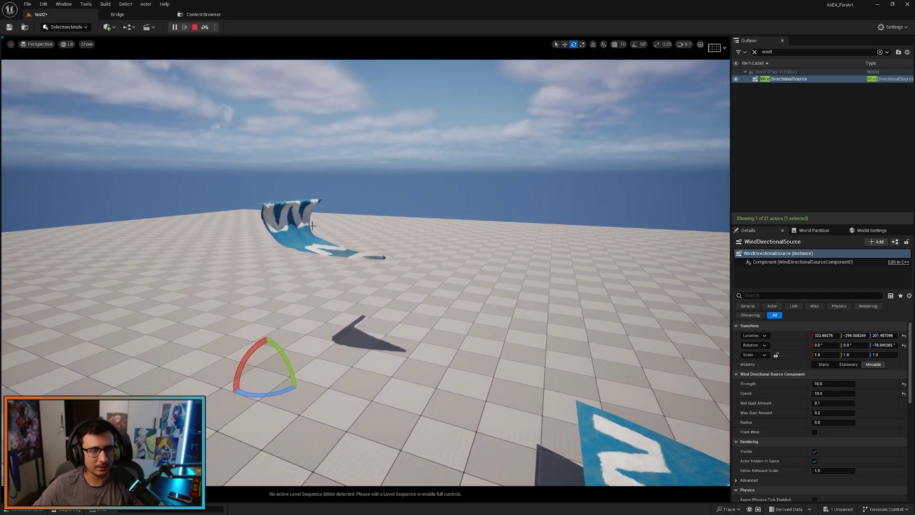
- Rotate the wind source to about -155° around Z and check how the simulated flag reacts
{"action": "left_click_drag", "start_coordinate": [279, 393], "coordinate": [251, 394]}
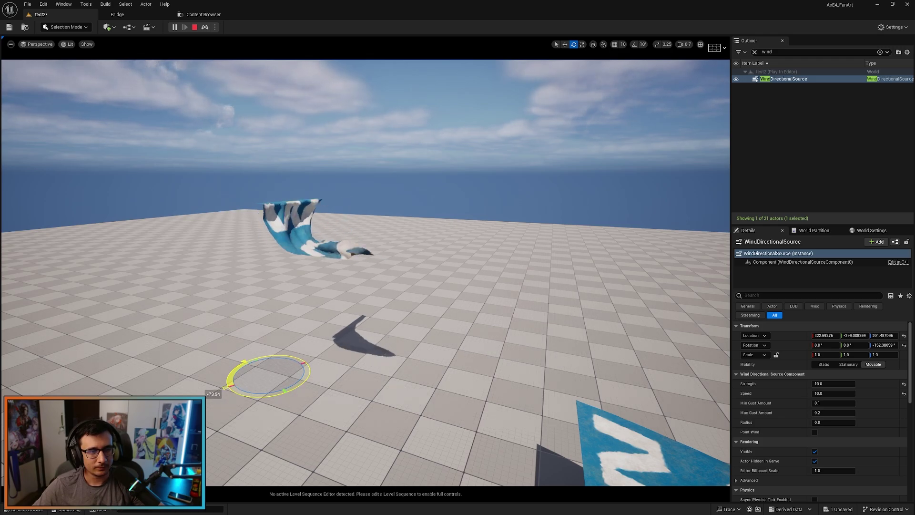
{"action": "left_click_drag", "start_coordinate": [225, 388], "coordinate": [224, 388]}
{"action": "key", "text": "d"}
{"action": "right_click_drag", "start_coordinate": [327, 369], "coordinate": [260, 379]}
{"action": "key", "text": "s"}
{"action": "mouse_move", "coordinate": [428, 348]}
{"action": "right_mouse_down"}
{"action": "mouse_move", "coordinate": [451, 341]}
{"action": "mouse_move", "coordinate": [419, 348]}
{"action": "mouse_move", "coordinate": [437, 345]}
{"action": "right_mouse_up"}
{"action": "key", "text": "w"}
{"action": "key", "text": "d"}
{"action": "key", "text": "s"}
{"action": "key", "text": "w"}
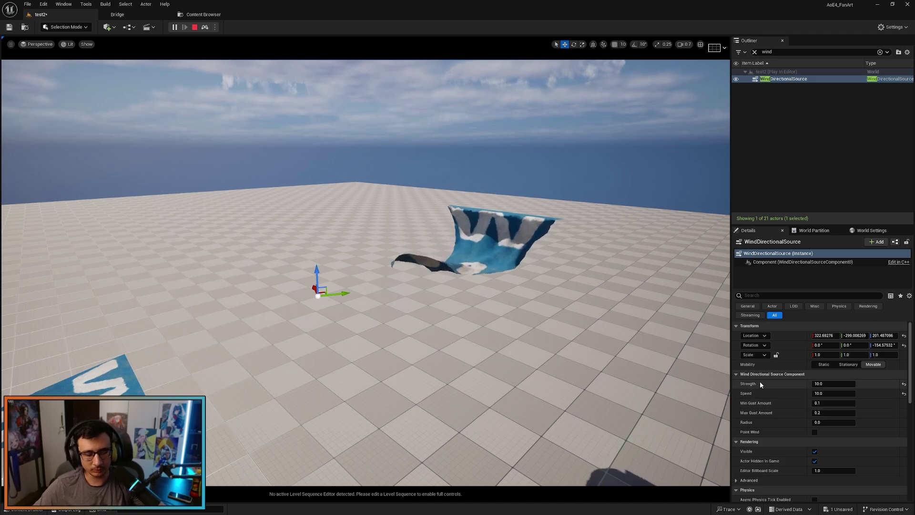
- Keep the wind source's simulation changes and stop the simulation
{"action": "right_click_drag", "start_coordinate": [476, 332], "coordinate": [461, 336]}
{"action": "key", "text": "k"}
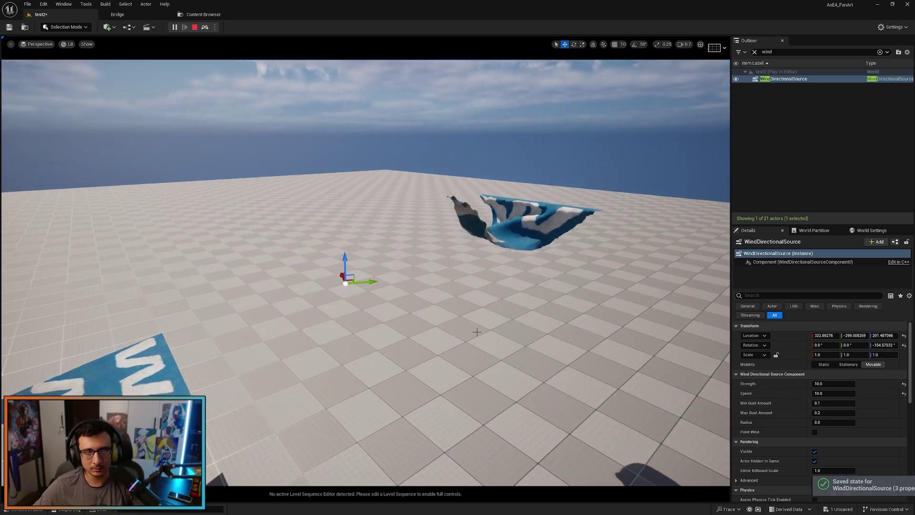
{"action": "left_click", "coordinate": [196, 27]}
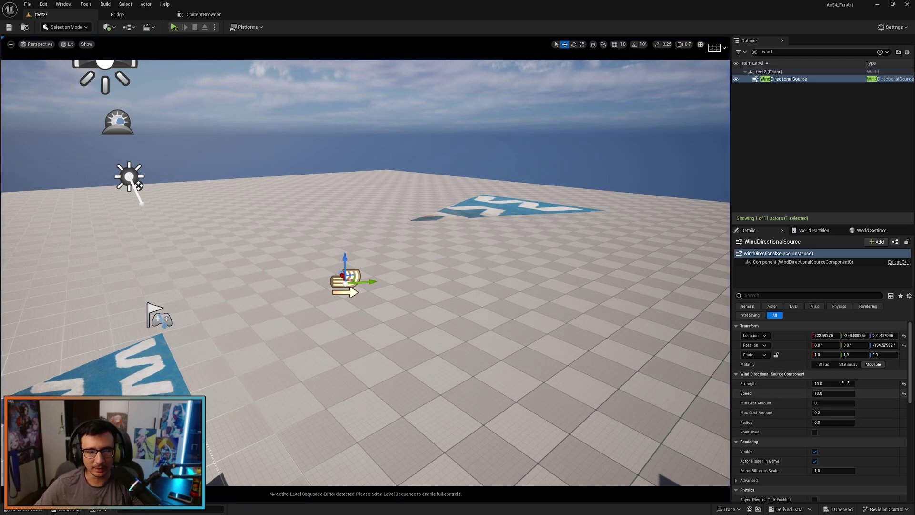
- Open the skeletal mesh asset of the SKM_flag actor and show the environment in its preview scene
{"action": "left_click", "coordinate": [480, 209]}
{"action": "mouse_move", "coordinate": [420, 315]}
{"action": "right_mouse_down"}
{"action": "mouse_move", "coordinate": [421, 339]}
{"action": "mouse_move", "coordinate": [420, 329]}
{"action": "right_mouse_up"}
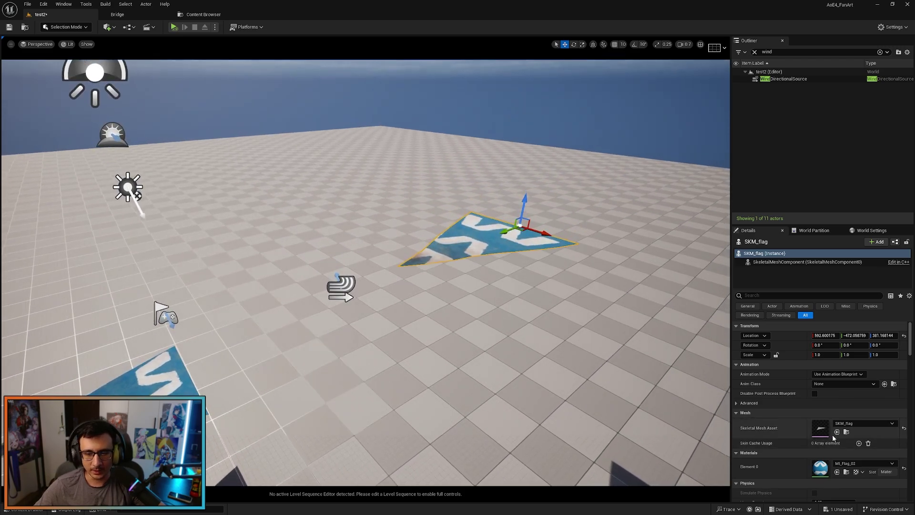
{"action": "double_click", "coordinate": [821, 428]}
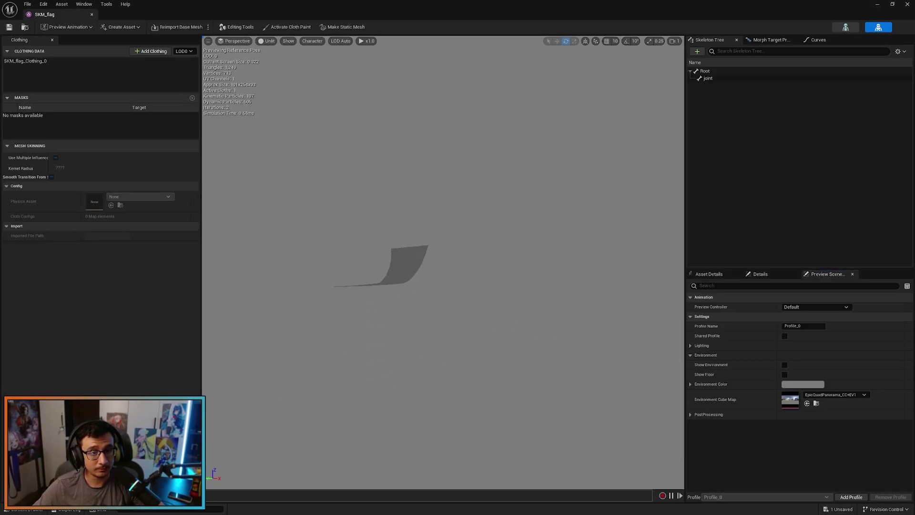
{"action": "left_click", "coordinate": [785, 365]}
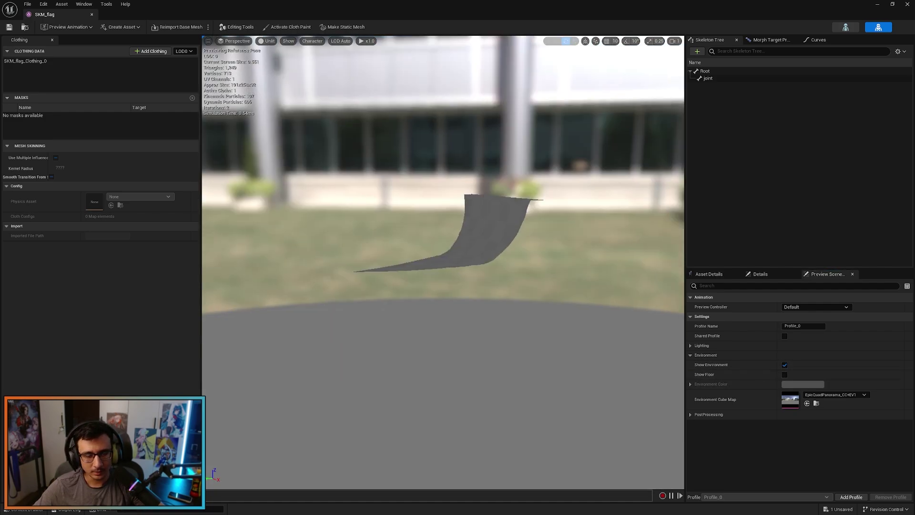
- Examine the flag's cloth motion in the mesh preview from several angles, toggling the collision display
{"action": "left_click", "coordinate": [518, 306]}
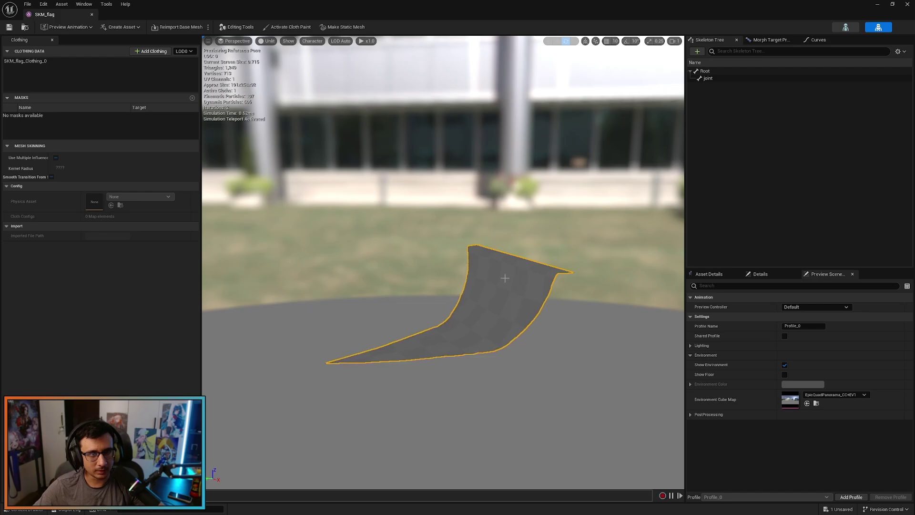
{"action": "key", "text": "alt+c"}
{"action": "key", "text": "s"}
{"action": "right_click_drag", "start_coordinate": [401, 255], "coordinate": [384, 248]}
{"action": "key", "text": "w"}
{"action": "key", "text": "s"}
{"action": "key", "text": "alt+c"}
{"action": "key", "text": "alt+c"}
{"action": "key", "text": "w"}
{"action": "right_click_drag", "start_coordinate": [464, 289], "coordinate": [478, 295]}
{"action": "key", "text": "q"}
{"action": "left_click_drag", "start_coordinate": [464, 291], "coordinate": [481, 265]}
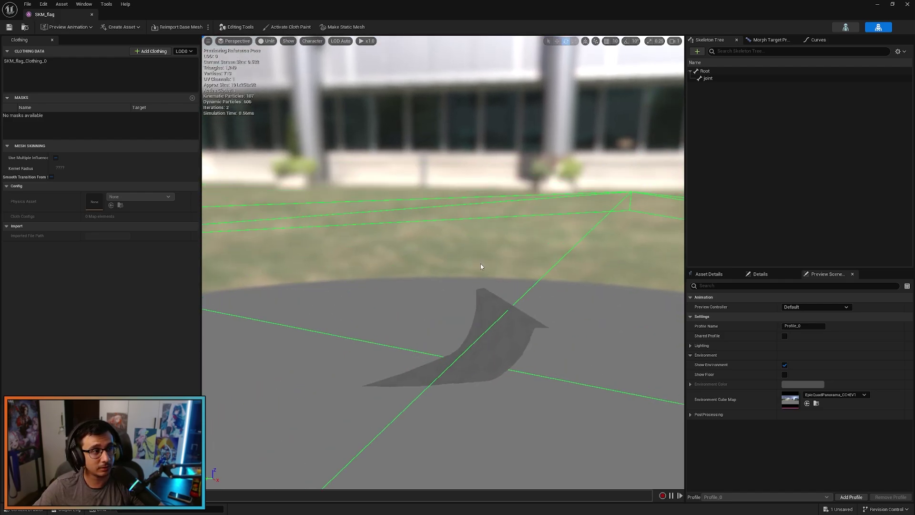
{"action": "left_click", "coordinate": [495, 333]}
- Review the Max Distance mask of SKM_flag_Clothing_0 in cloth paint mode, and close the mesh editor
{"action": "left_click", "coordinate": [76, 61]}
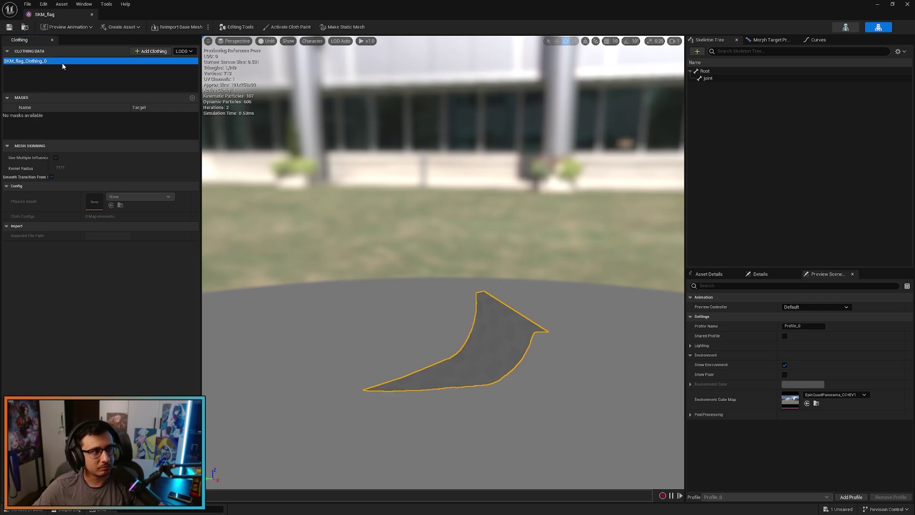
{"action": "scroll", "coordinate": [361, 161], "scroll_direction": "up", "scroll_amount": 2}
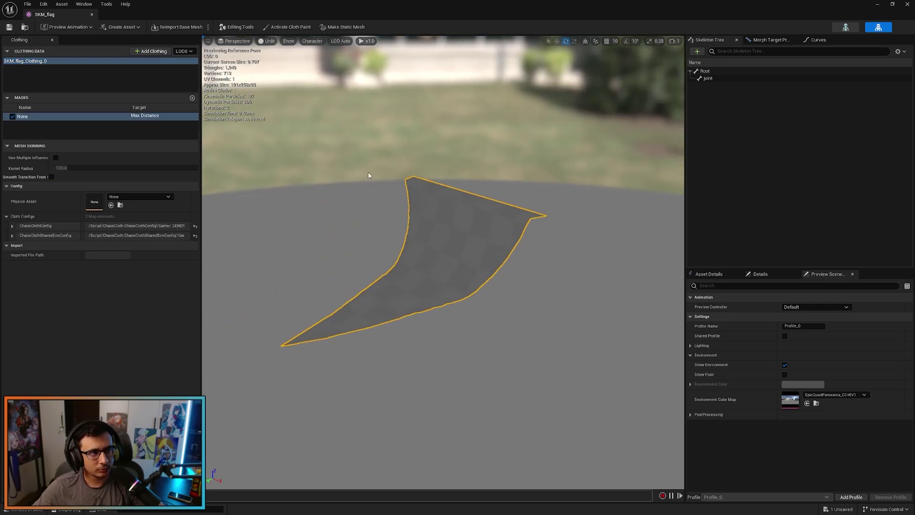
{"action": "left_click", "coordinate": [291, 27]}
{"action": "scroll", "coordinate": [394, 228], "scroll_direction": "up", "scroll_amount": 3}
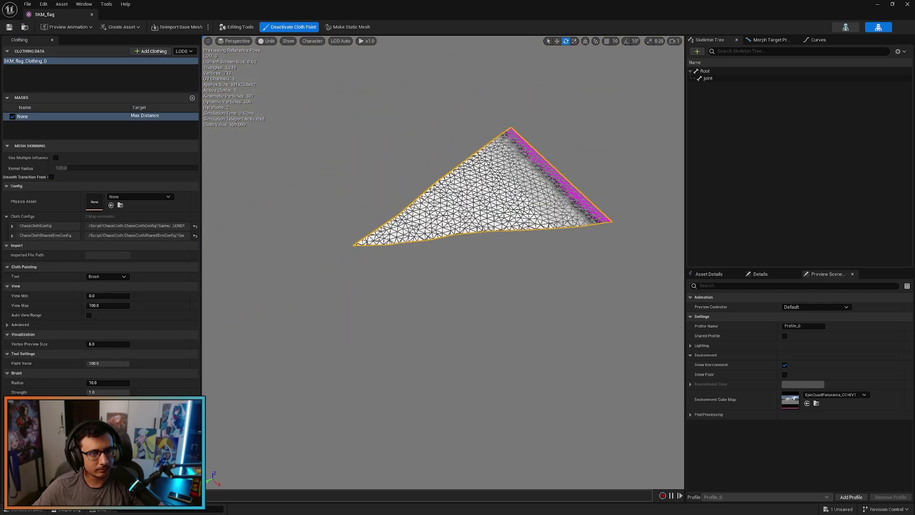
{"action": "right_click_drag", "start_coordinate": [378, 212], "coordinate": [434, 222]}
{"action": "key", "text": "s"}
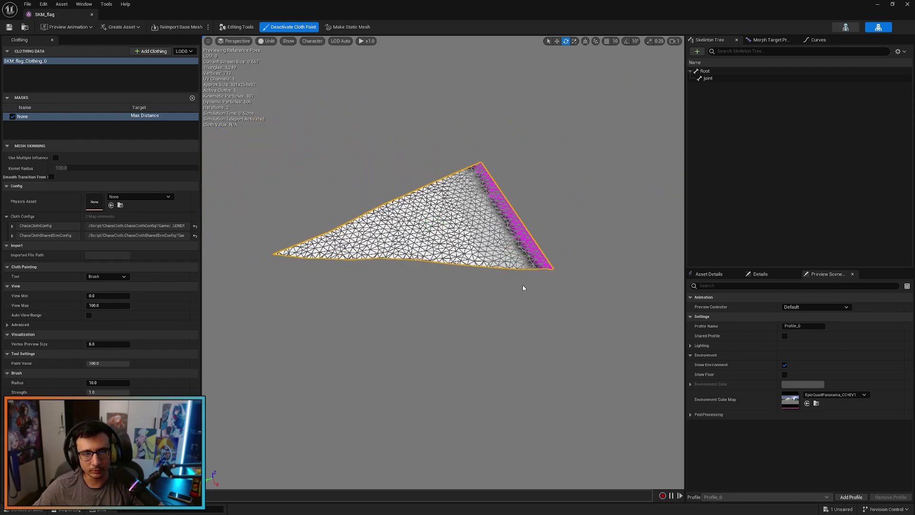
{"action": "left_click", "coordinate": [92, 14]}
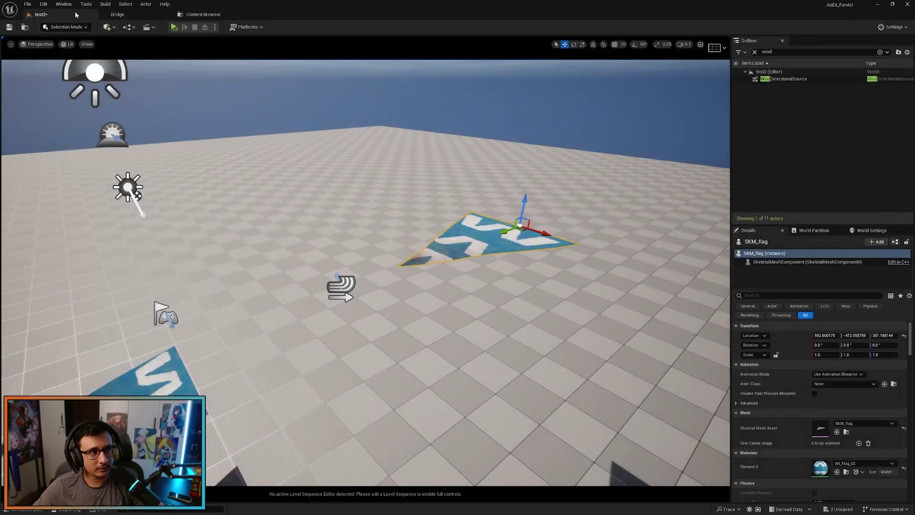
- Save the test2 level and open the MansaQuarry_Showcase_Map level
{"action": "key", "text": "ctrl+s"}
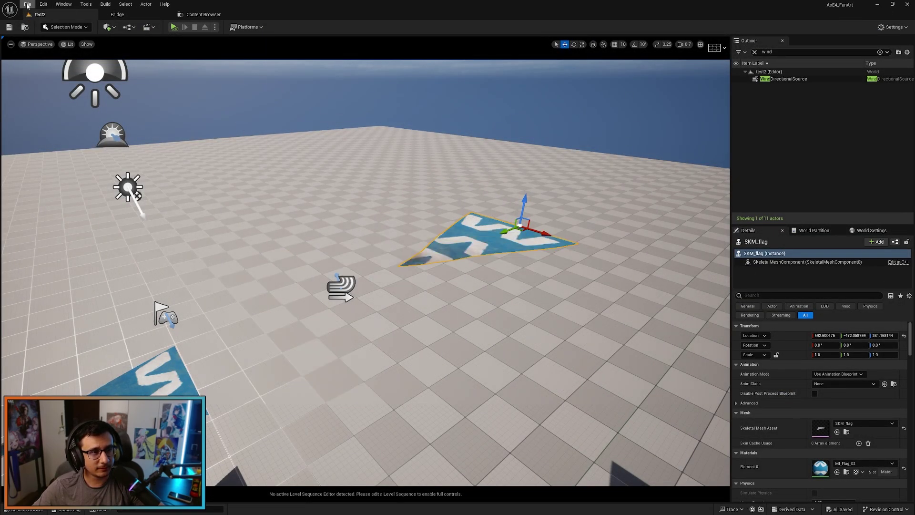
{"action": "left_click", "coordinate": [27, 4]}
{"action": "mouse_move", "coordinate": [87, 57]}
{"action": "left_click", "coordinate": [172, 64]}
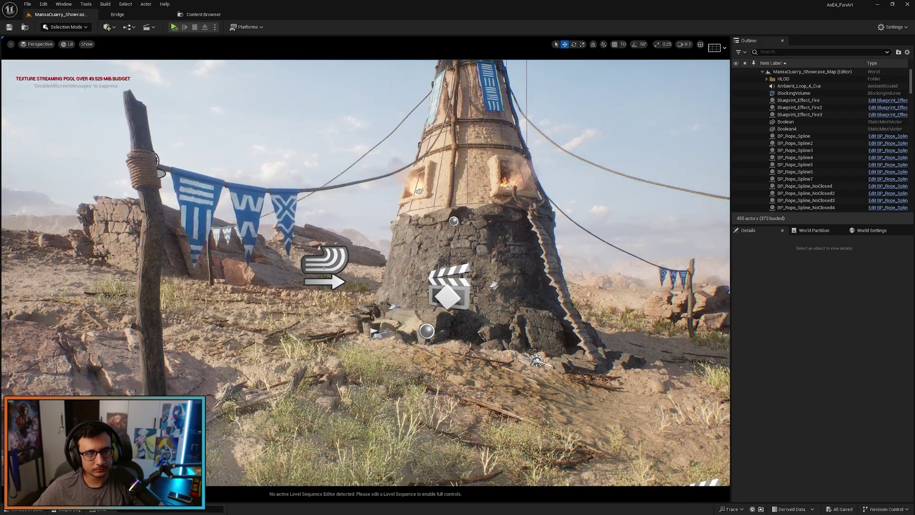
- Simulate the showcase level and examine the flags blowing on the ropes around the tower
{"action": "key", "text": "s"}
{"action": "mouse_move", "coordinate": [365, 272]}
{"action": "right_mouse_down"}
{"action": "mouse_move", "coordinate": [441, 252]}
{"action": "mouse_move", "coordinate": [379, 272]}
{"action": "right_mouse_up"}
{"action": "key", "text": "w"}
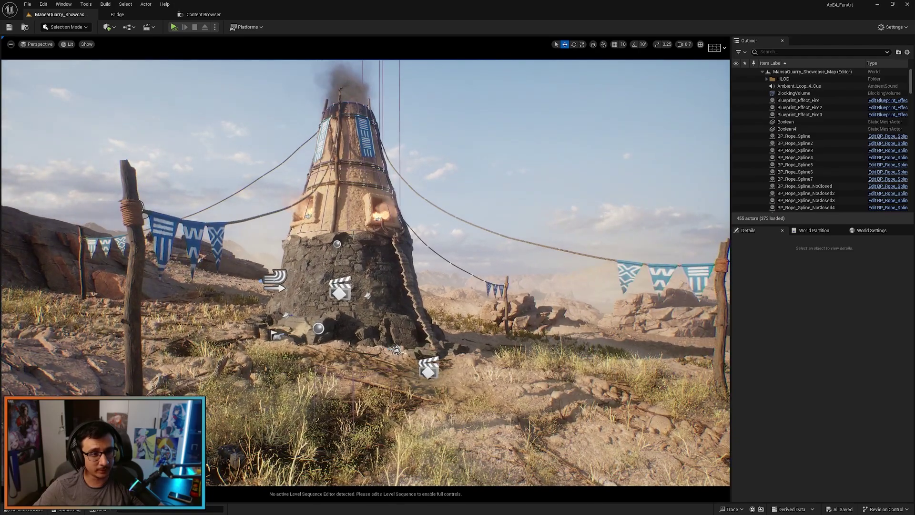
{"action": "left_click", "coordinate": [176, 29]}
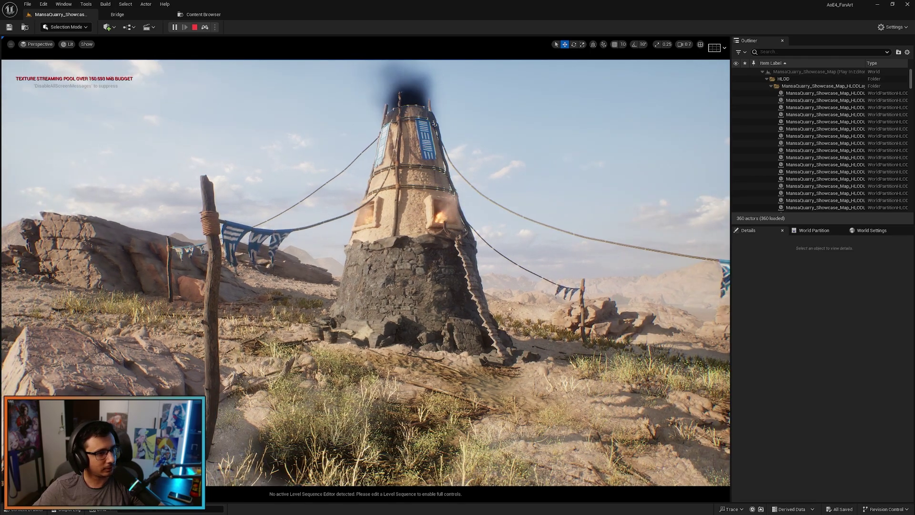
{"action": "key", "text": "w"}
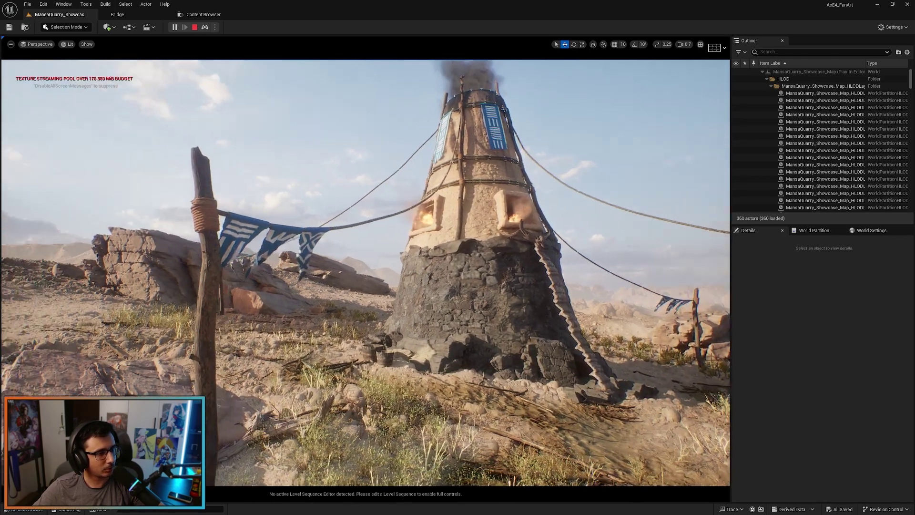